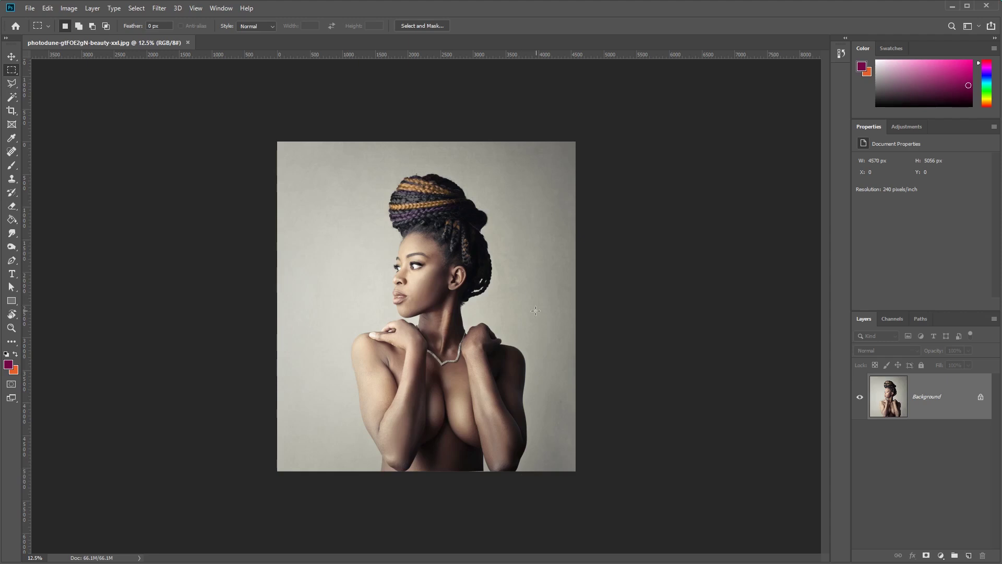
Start a Pen tool path at the photo's lower edge and trace up the outer elbow of the arm on the image's left
key("ctrl+plus")
key("ctrl+plus")
key("ctrl+plus")
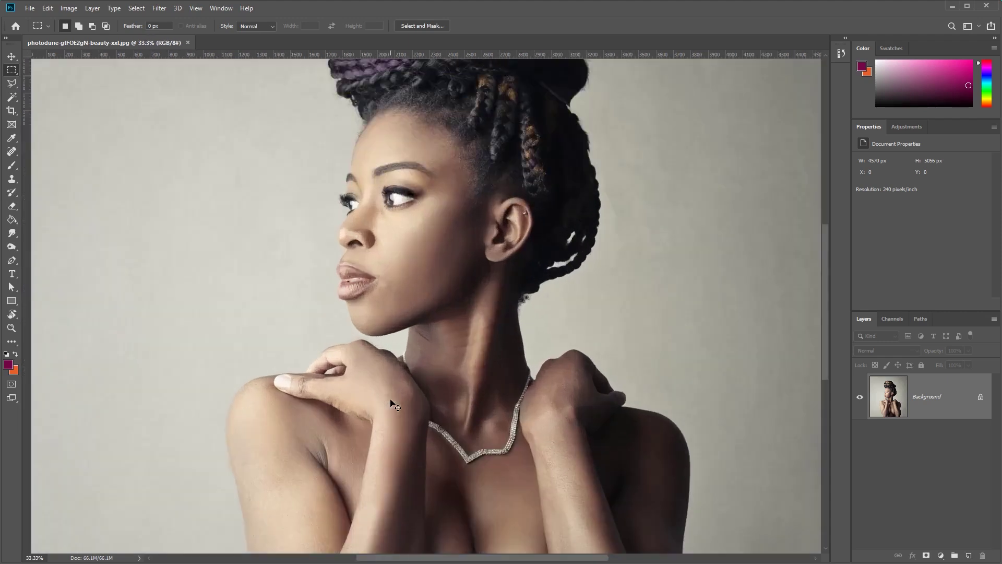
left_click_drag(394, 403, 590, 145)
key("ctrl+plus")
left_click_drag(521, 463, 488, 418)
key("p")
left_click(505, 516)
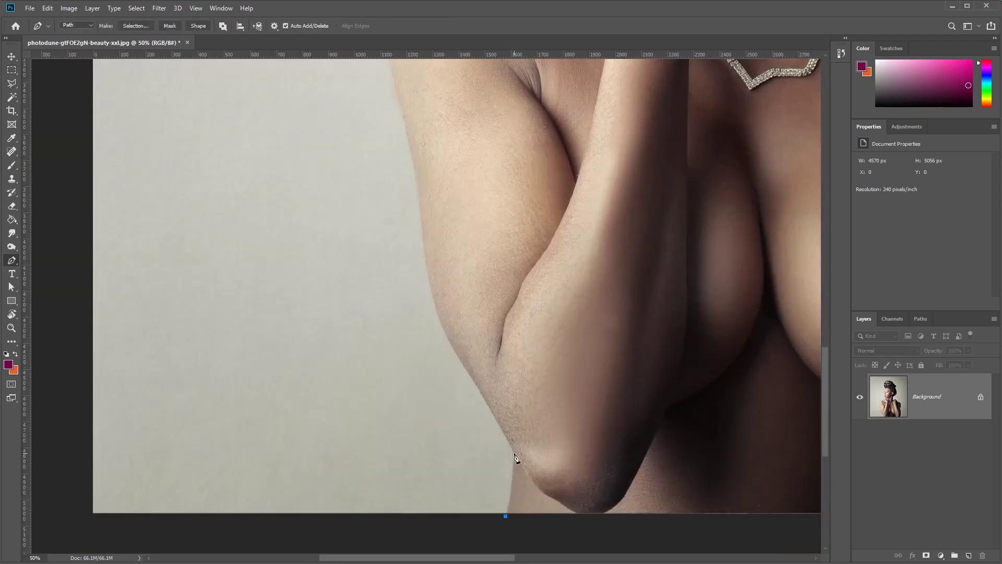
left_click(513, 453)
left_click_drag(495, 421, 492, 412)
left_click(465, 369)
left_click_drag(441, 328, 438, 321)
Continue the path along the outer upper arm and around the curve of the shoulder on the image's left
scroll(474, 287, "up", 5)
scroll(474, 286, "left", 2)
left_click_drag(418, 198, 415, 174)
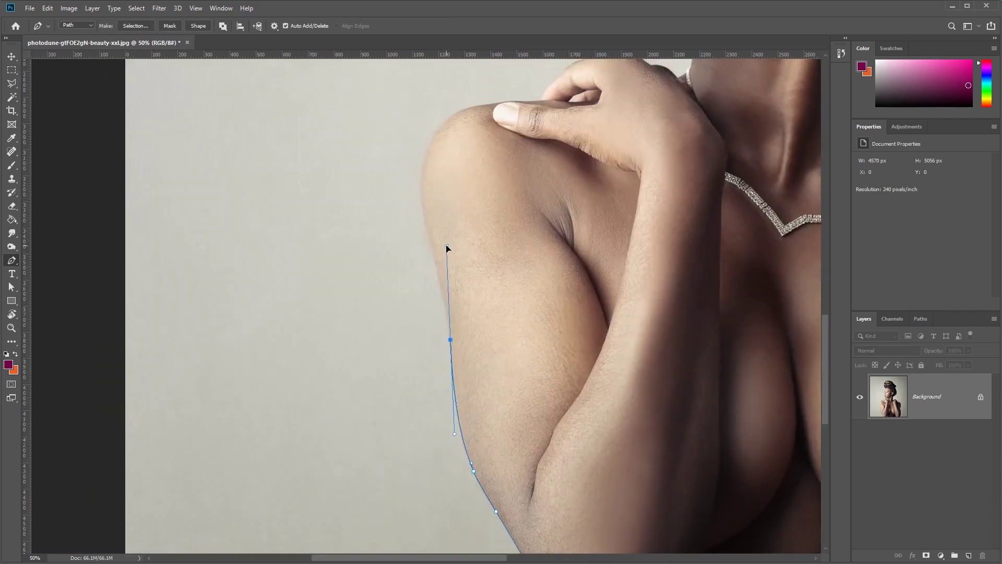
left_click_drag(435, 256, 426, 225)
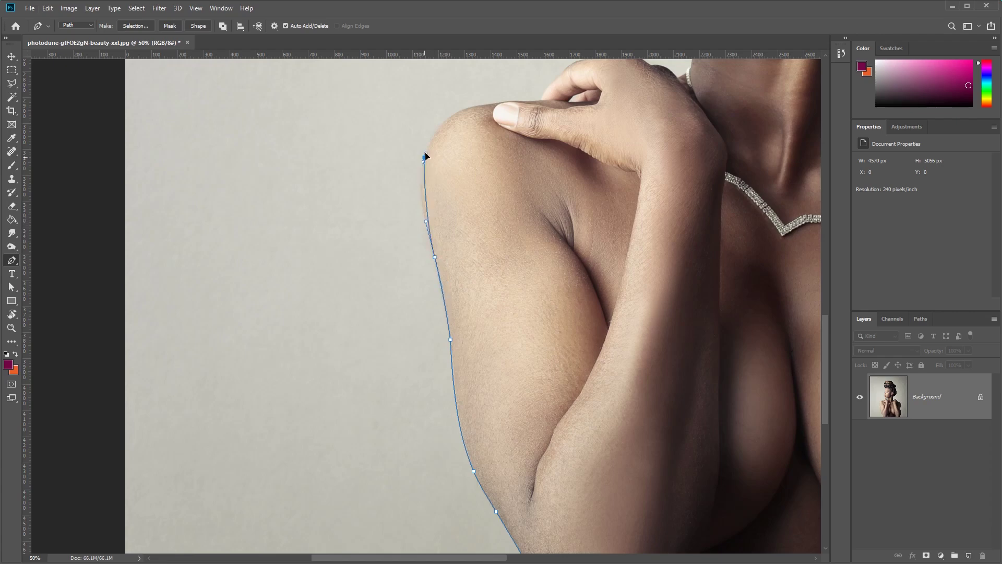
left_click_drag(423, 157, 435, 129)
scroll(443, 286, "up", 3)
left_click_drag(484, 265, 528, 259)
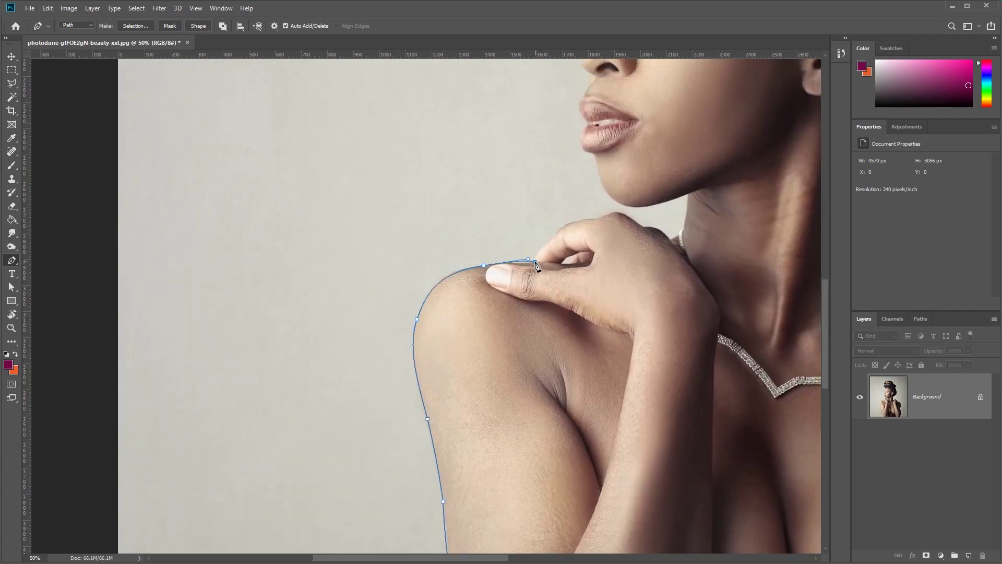
Make the anchor on the shoulder's crest a corner point, then trace across the shoulder and along the raised finger
key("ctrl+plus")
key("ctrl+plus")
left_click(542, 224, "alt")
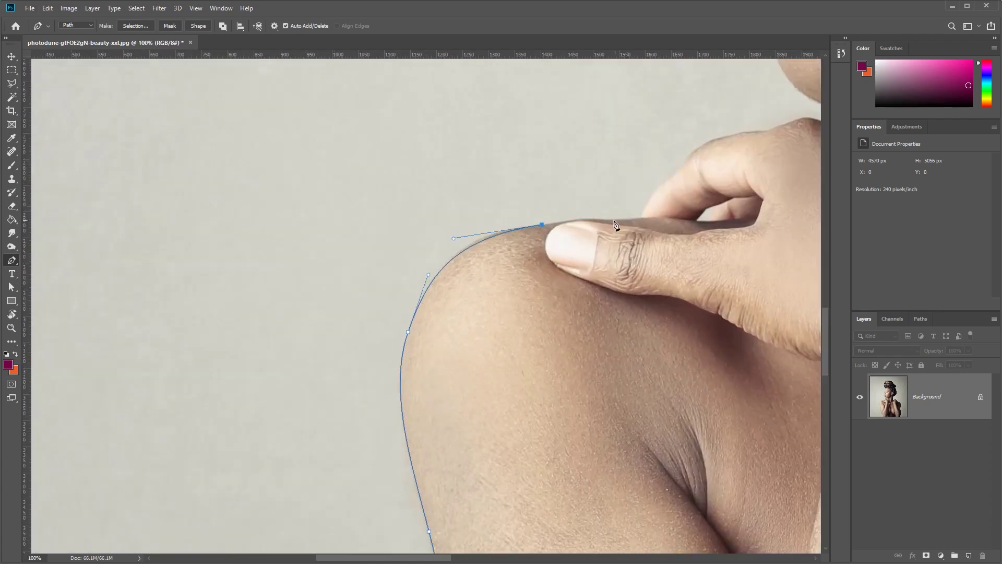
left_click(613, 220)
left_click(642, 216)
left_click_drag(656, 188, 662, 186)
left_click(683, 161)
left_click_drag(712, 140, 719, 136)
left_click_drag(713, 143, 543, 265)
left_click_drag(594, 252, 601, 255)
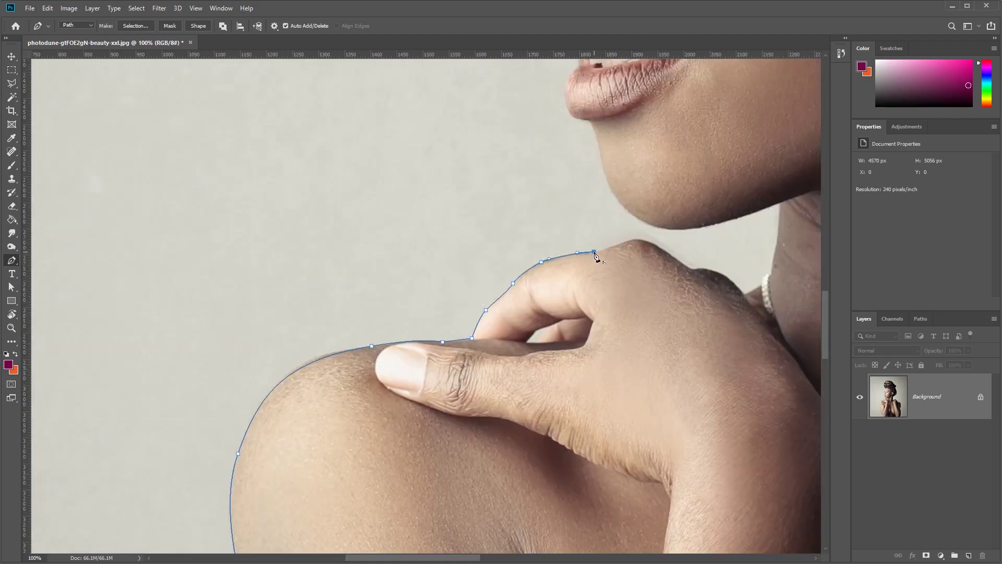
Trace the path over the knuckles and back of the hand to the necklace end below the chin
left_click(632, 240)
left_click_drag(675, 257, 639, 307)
left_click(693, 269)
left_click(705, 269)
left_click(731, 280)
left_click(603, 332)
left_click(621, 321)
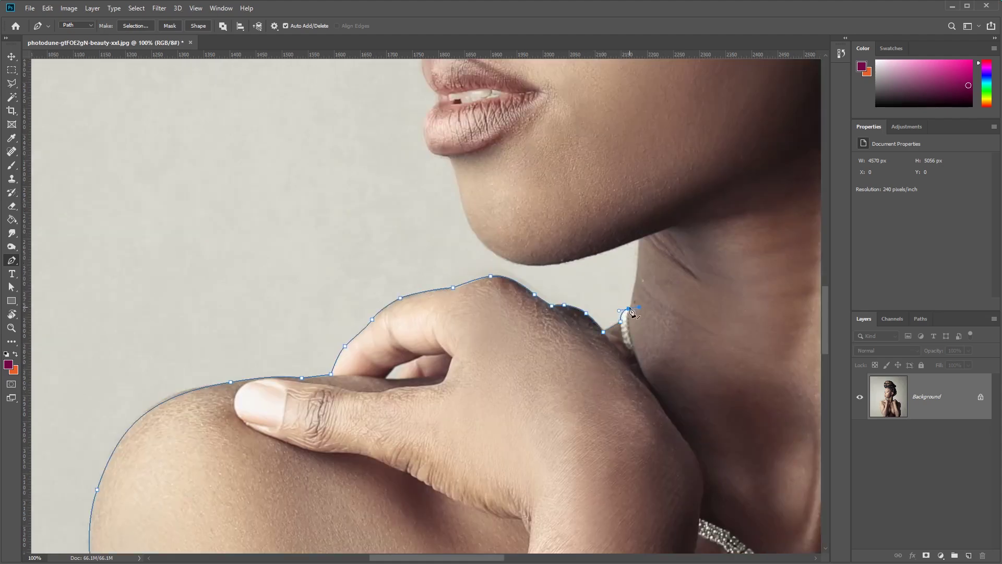
Trace the front of the neck, the jawline and the chin up to just below the lower lip
left_click(639, 238)
left_click_drag(555, 264, 523, 269)
left_click(465, 211)
left_click(451, 157)
Follow the profile of the lower and upper lips with curved path segments
left_click_drag(454, 158, 514, 388)
left_click(488, 376)
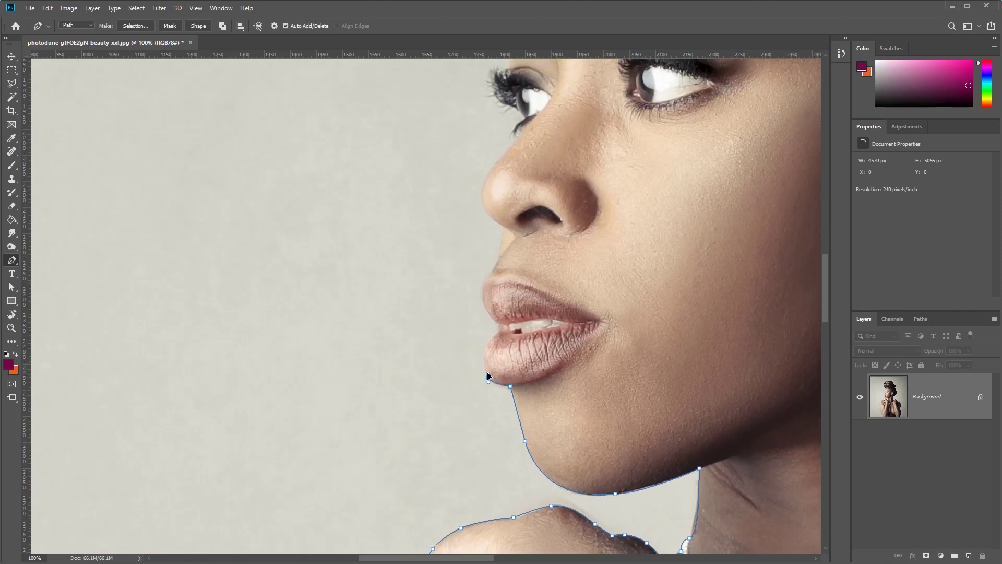
left_click_drag(487, 344, 494, 335)
left_click(505, 329)
left_click(484, 282)
left_click(496, 263)
Continue the path around the base and tip of the nose and up to its bridge
left_click(501, 229)
left_click(481, 186)
left_click(491, 158)
left_click(519, 139)
Outline the far eye's lashes and brow, and continue the path up the forehead to the hairline
left_click_drag(512, 133, 515, 325)
left_click(493, 309)
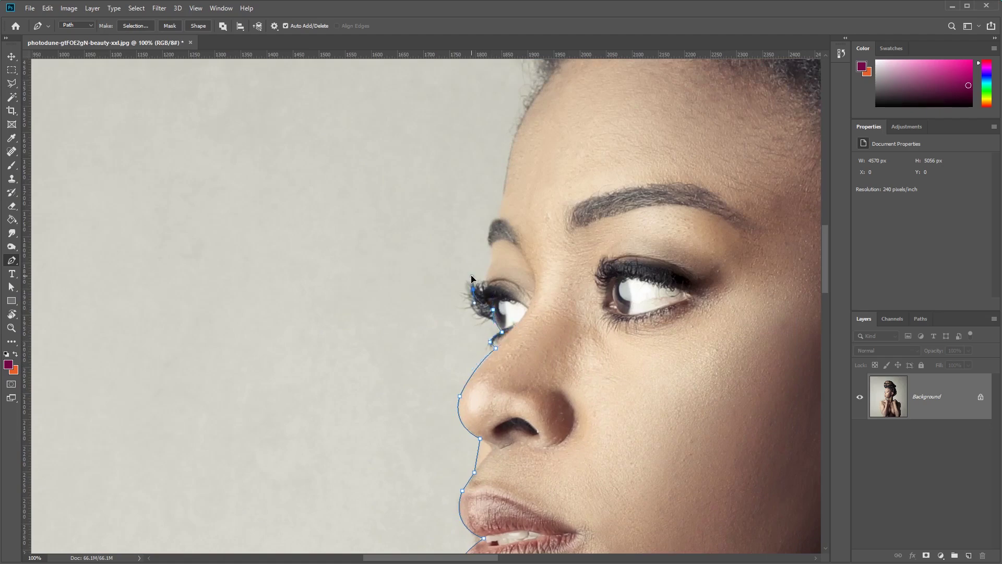
left_click_drag(483, 289, 469, 278)
left_click(494, 260)
left_click_drag(501, 207, 466, 474)
left_click(502, 367)
Trace the front hair edge from the hairline around the lowest black braid to the purple braid
left_click(472, 315)
left_click(451, 290)
left_click(426, 284)
left_click(407, 265)
left_click(423, 236)
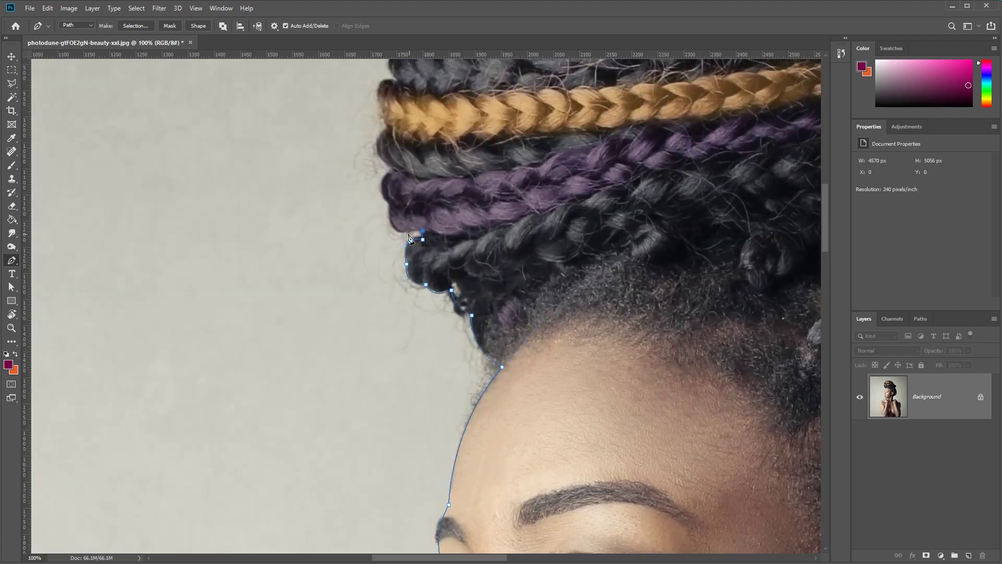
left_click(391, 224)
left_click(392, 206)
Trace up the bun's front edge, following the purple, orange and dark braids to the next orange braid
left_click_drag(392, 206, 435, 353)
left_click(437, 317)
left_click(420, 291)
left_click(433, 274)
left_click(427, 232)
left_click(439, 198)
left_click(443, 176)
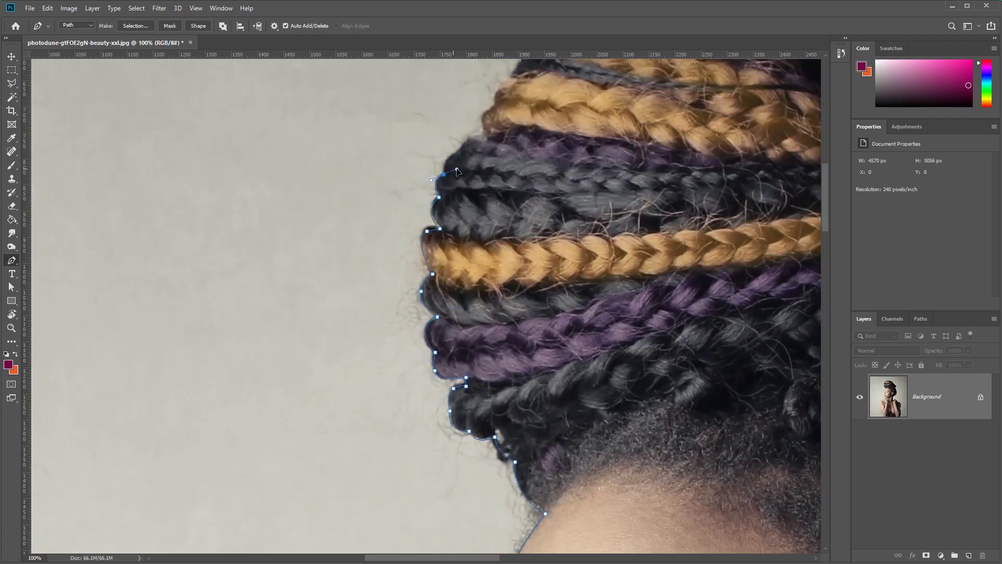
left_click(459, 155)
left_click(486, 141)
left_click(483, 118)
Follow the upper orange and dark braids to the front of the bun's crown
left_click_drag(496, 104, 454, 266)
left_click(455, 267)
left_click(472, 241)
left_click(495, 215)
left_click(510, 196)
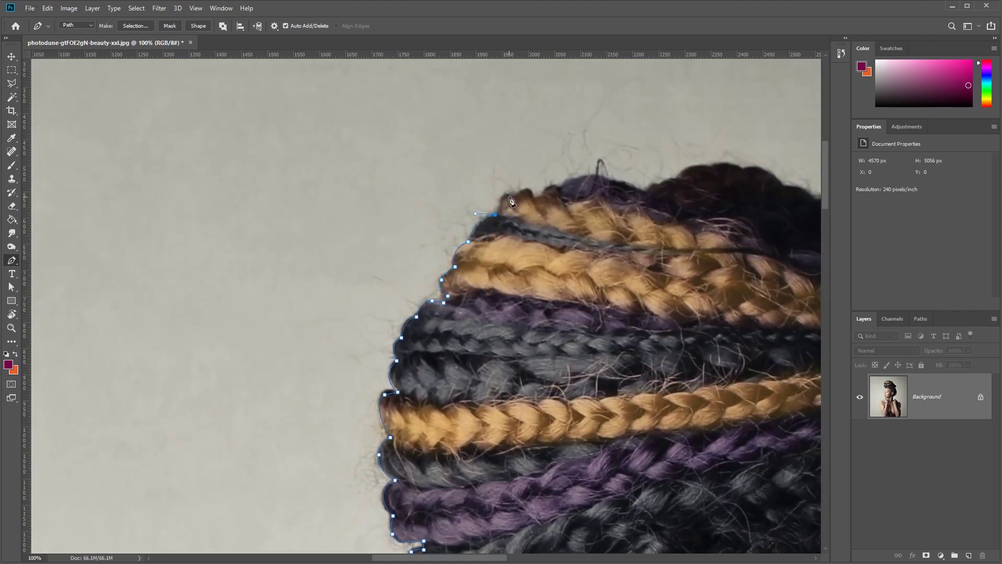
left_click(529, 188)
left_click(535, 198)
Trace the bumpy crown of the bun from front to back
left_click_drag(557, 187, 570, 188)
left_click(595, 176)
left_click(648, 193)
left_click(677, 180)
left_click(709, 167)
left_click_drag(721, 172, 410, 183)
left_click(432, 190)
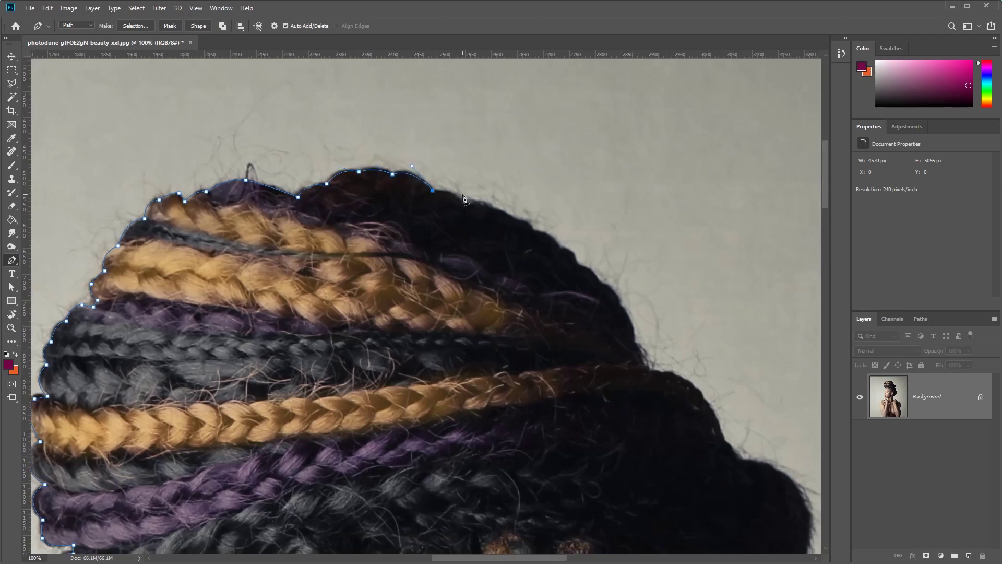
Continue the path down the rear curve of the bun toward the smaller knot behind it
left_click(466, 207)
left_click(516, 222)
left_click(533, 232)
left_click(560, 249)
left_click_drag(578, 265, 581, 279)
left_click(597, 283)
left_click(619, 305)
left_click(633, 342)
Outline the smaller rear hair knot and end its curve at the notch beneath it
left_click_drag(667, 390, 391, 231)
left_click(371, 212)
left_click_drag(448, 281, 500, 160)
left_click(465, 302)
left_click(524, 339)
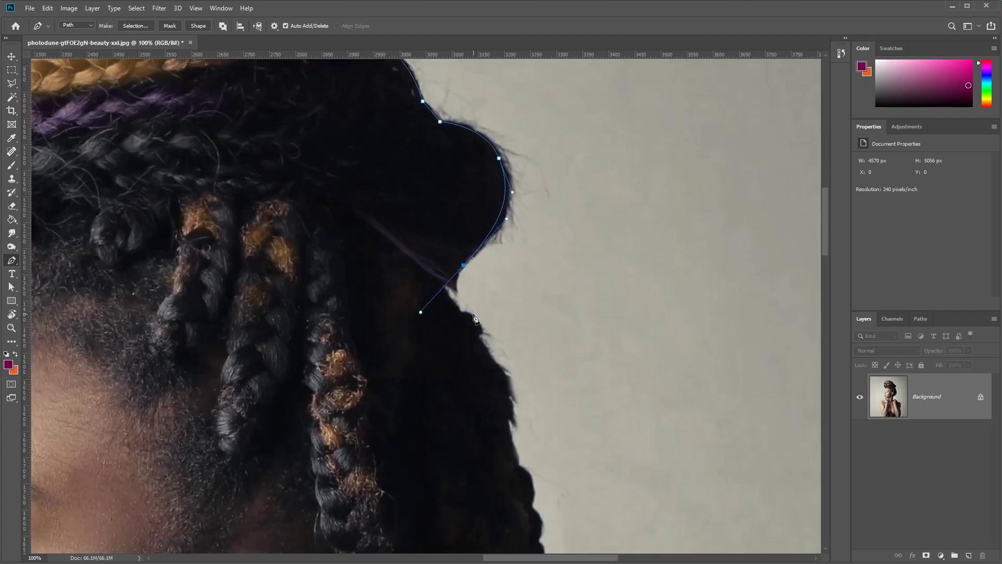
left_click(464, 265)
Trace the back of the hair downward from the notch under the rear knot
left_click(464, 310)
left_click(477, 337)
left_click(494, 362)
left_click(508, 380)
left_click(508, 424)
Follow the scalloped outer edge of the hanging braids down the back of the head
left_click_drag(505, 471, 442, 165)
left_click(465, 197)
left_click(474, 235)
left_click(479, 258)
left_click(477, 296)
left_click(476, 326)
left_click(472, 345)
left_click(467, 374)
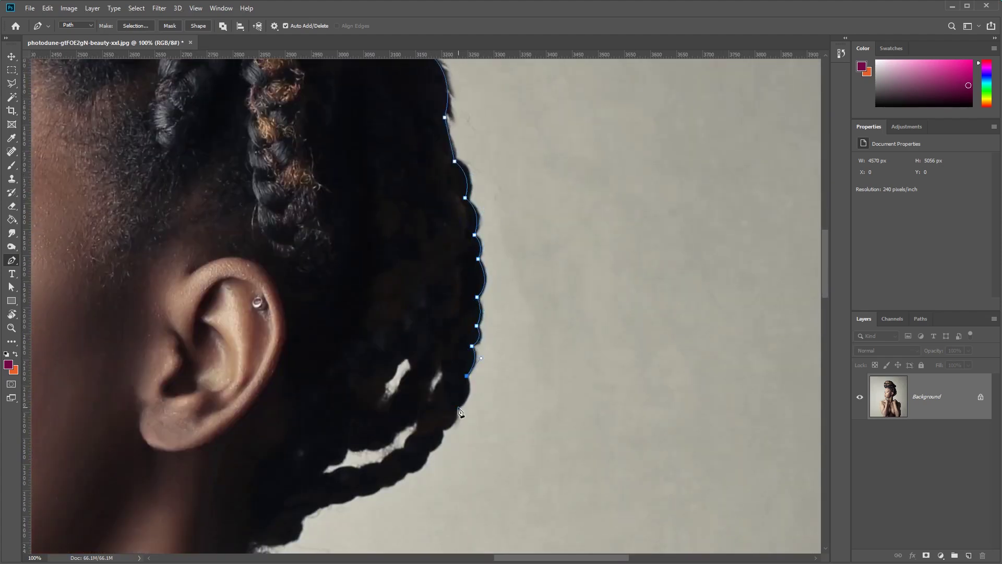
left_click(458, 406)
Trace around the underside of the lowest braid loop back toward the nape
left_click_drag(458, 406, 577, 212)
left_click(560, 234)
left_click(525, 275)
left_click(502, 290)
left_click(476, 296)
left_click(448, 306)
left_click(422, 319)
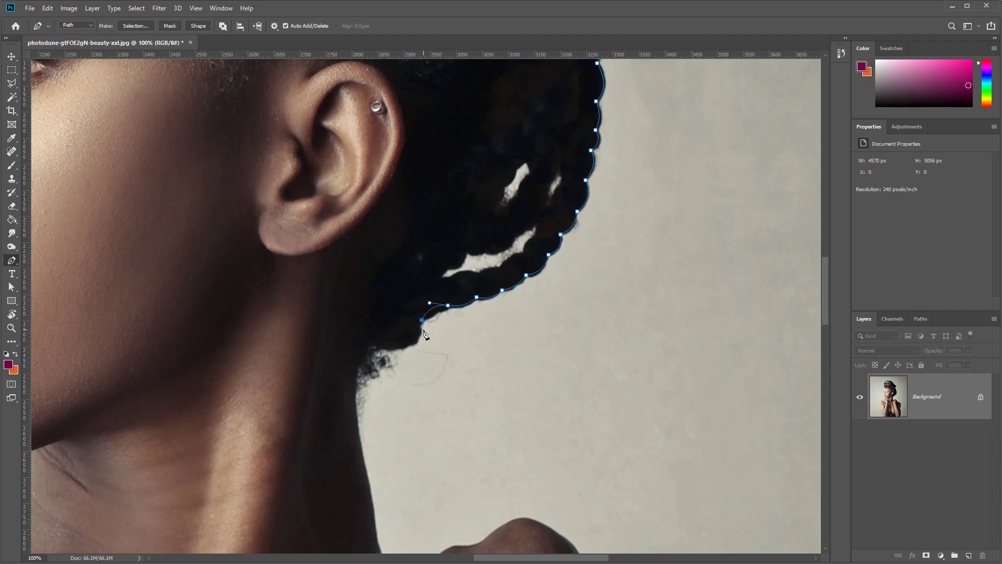
Continue the path past the nape hair and down the back of the neck to the necklace
left_click(417, 340)
left_click(366, 346)
left_click_drag(368, 347, 430, 192)
left_click(421, 275)
left_click(431, 346)
left_click(448, 413)
left_click_drag(450, 418, 441, 240)
left_click(446, 265)
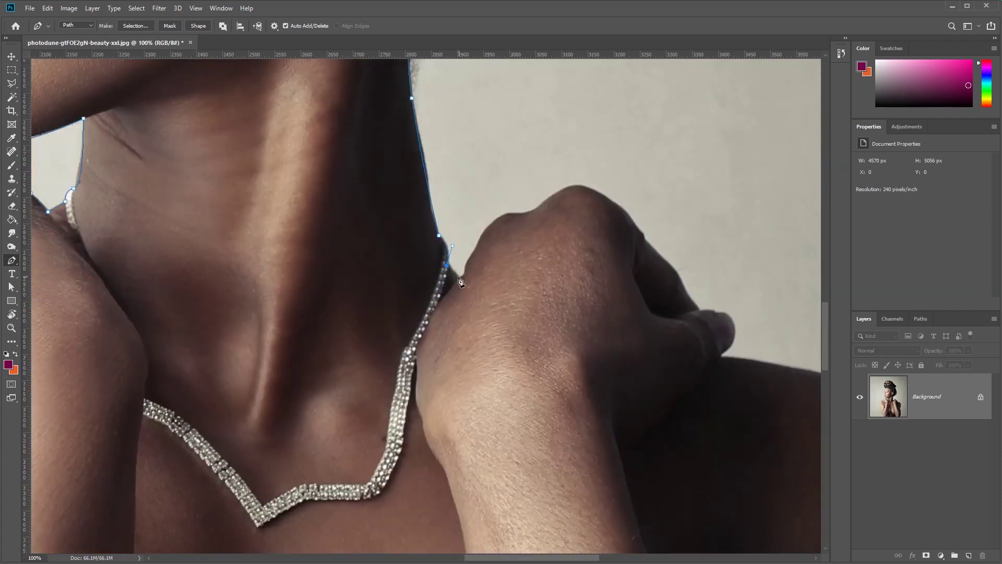
Outline the knuckles and bent fingers of the hand on the image's right
left_click(457, 276)
left_click(474, 252)
left_click(508, 214)
left_click(528, 214)
left_click(576, 187)
left_click(625, 212)
left_click(684, 293)
left_click_drag(685, 292, 533, 206)
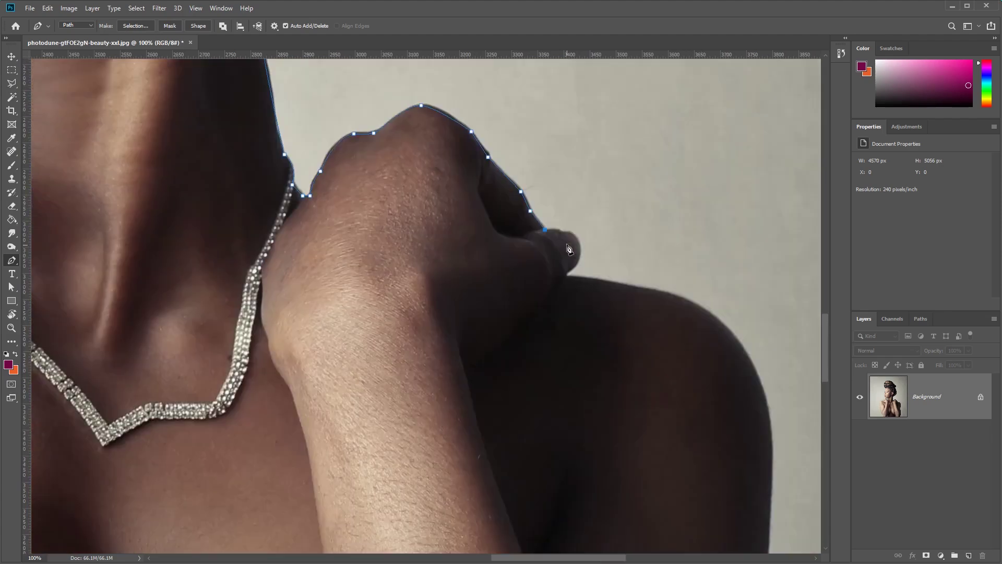
Trace around the fingertip, over the shoulder and down the outer upper arm on the image's right
left_click(570, 269)
left_click_drag(686, 291, 711, 301)
left_click_drag(775, 442, 513, 233)
left_click(504, 344)
left_click_drag(504, 344, 535, 298)
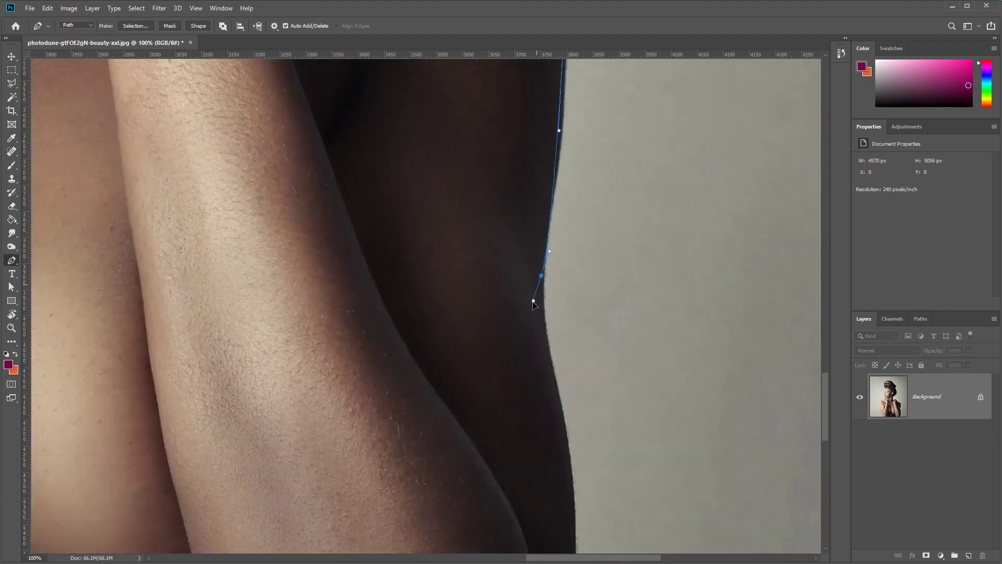
Follow the outer edge of the lower arm and elbow down to the photo's lower edge
left_click(474, 418)
left_click(485, 280)
left_click(469, 398)
left_click_drag(469, 398, 637, 193)
left_click(562, 403)
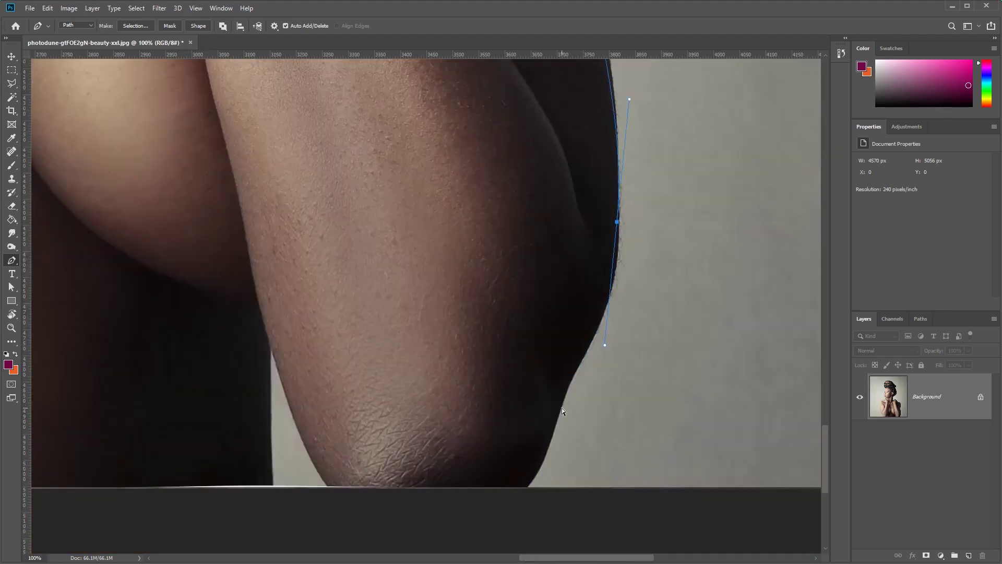
left_click(522, 490)
Exclude the gap between elbow and torso, and close the path along the photo's lower edge at its starting anchor
left_click(329, 491)
left_click(270, 348)
left_click_drag(277, 497, 287, 534)
scroll(474, 339, "down", 5)
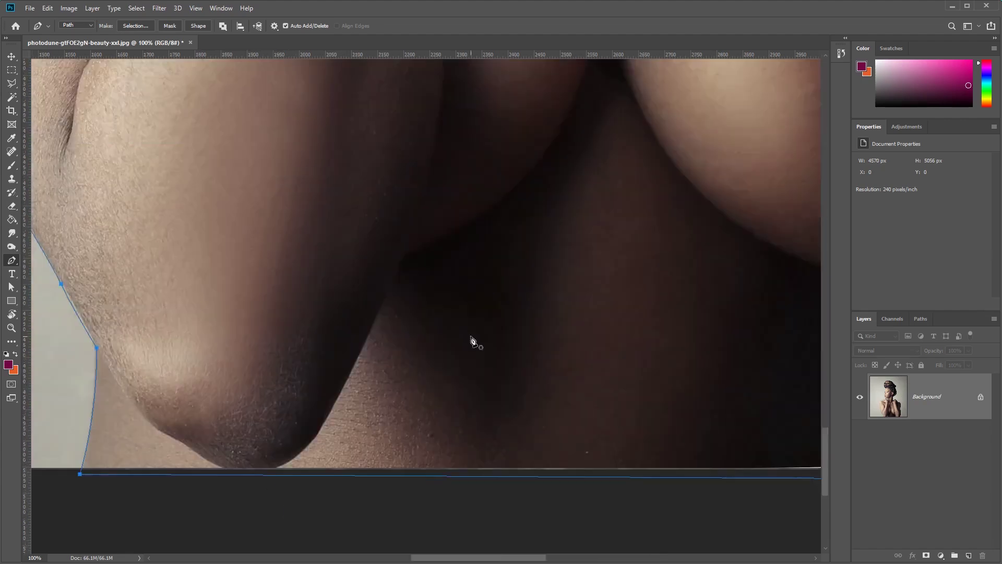
Convert the closed path into a new anti-aliased selection with a feather radius of 0 pixels
key("a")
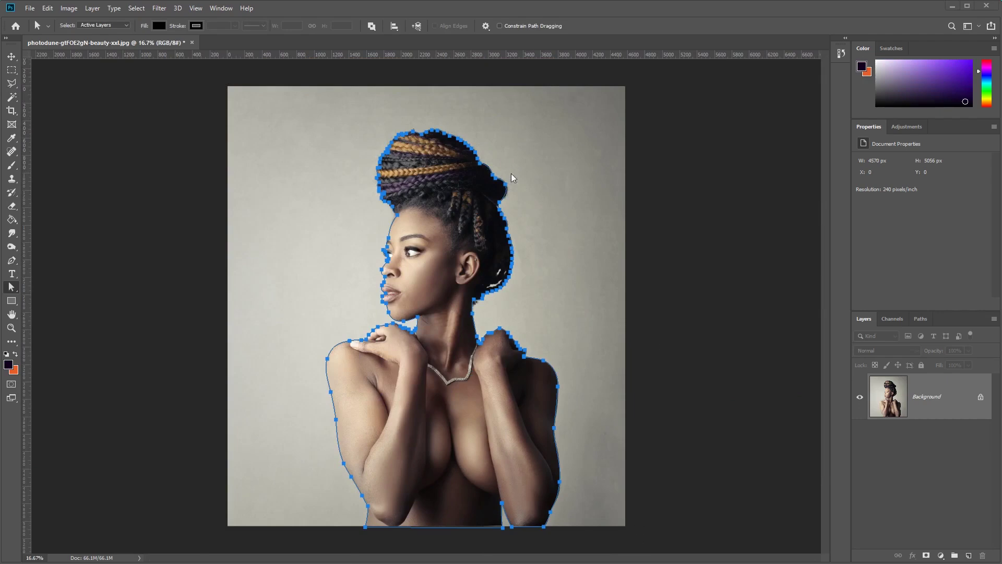
left_click(11, 289)
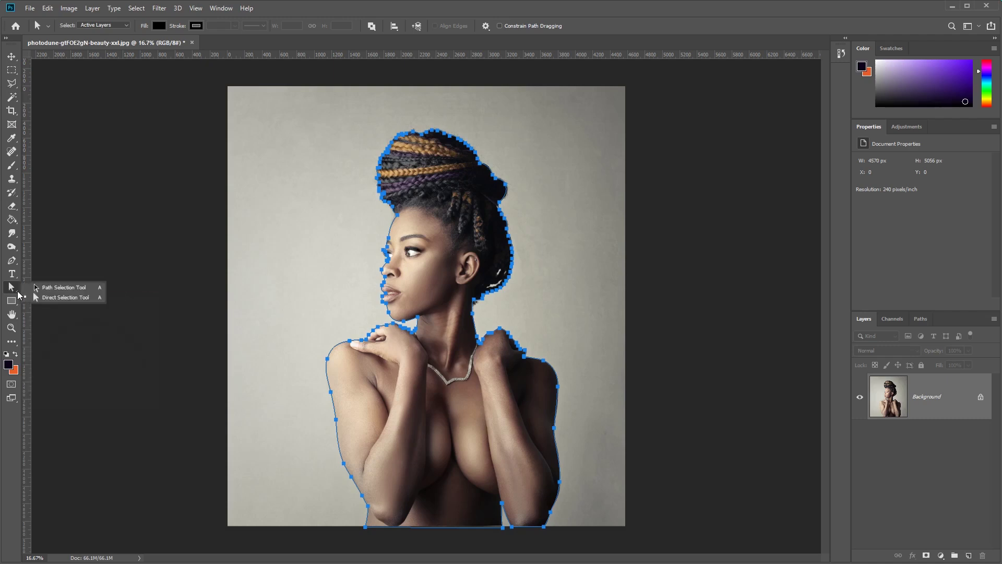
left_click(67, 293)
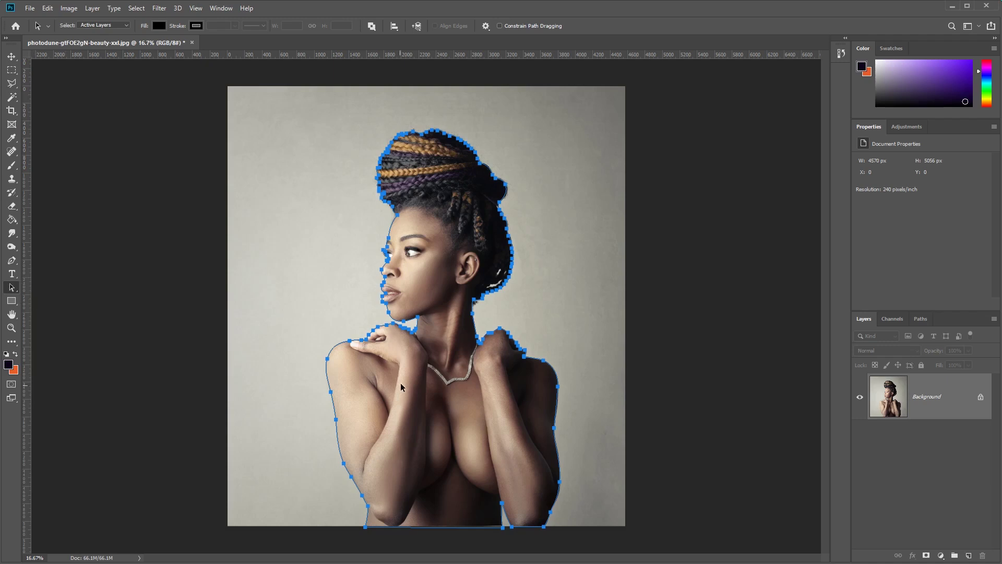
right_click(436, 363)
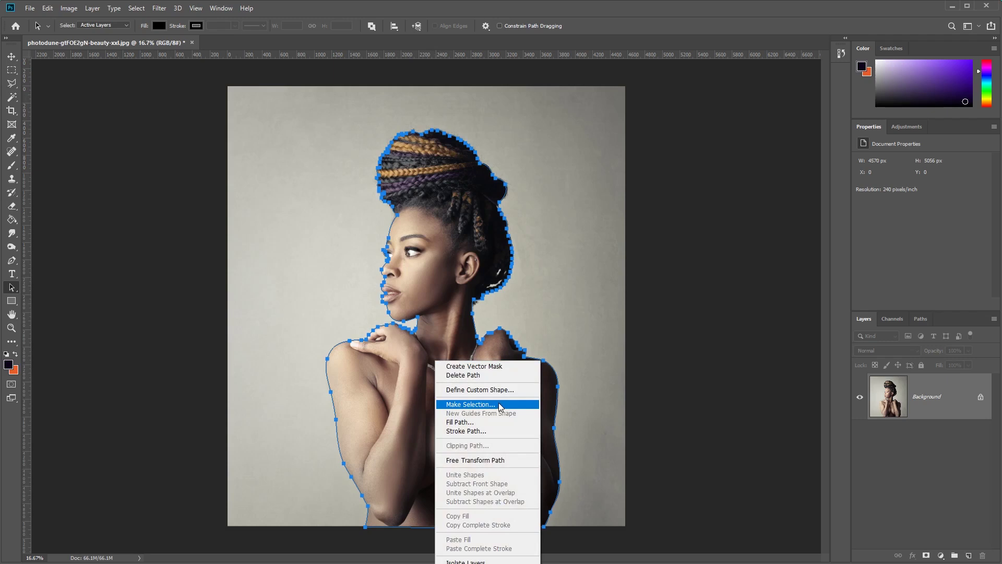
left_click(471, 405)
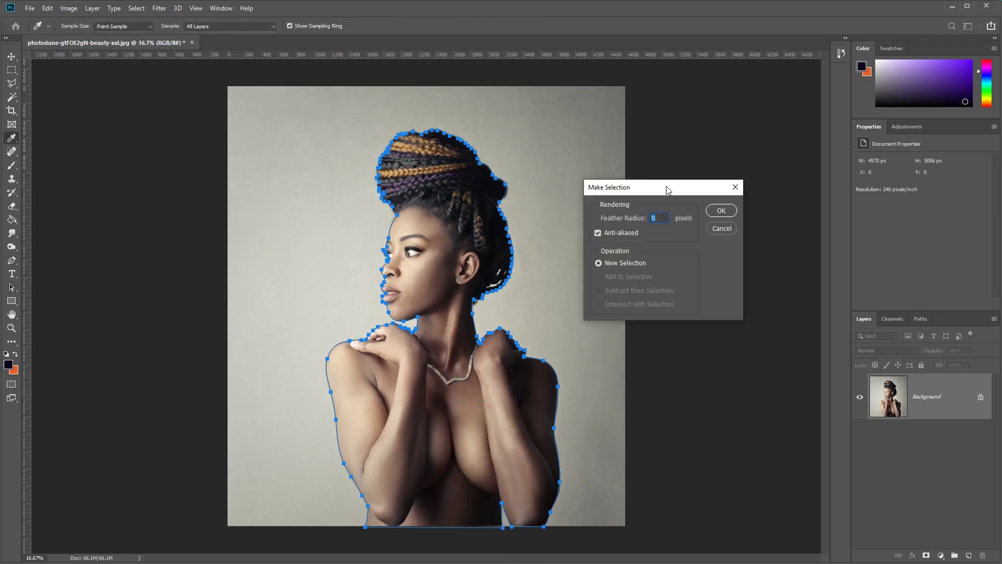
left_click_drag(666, 187, 607, 201)
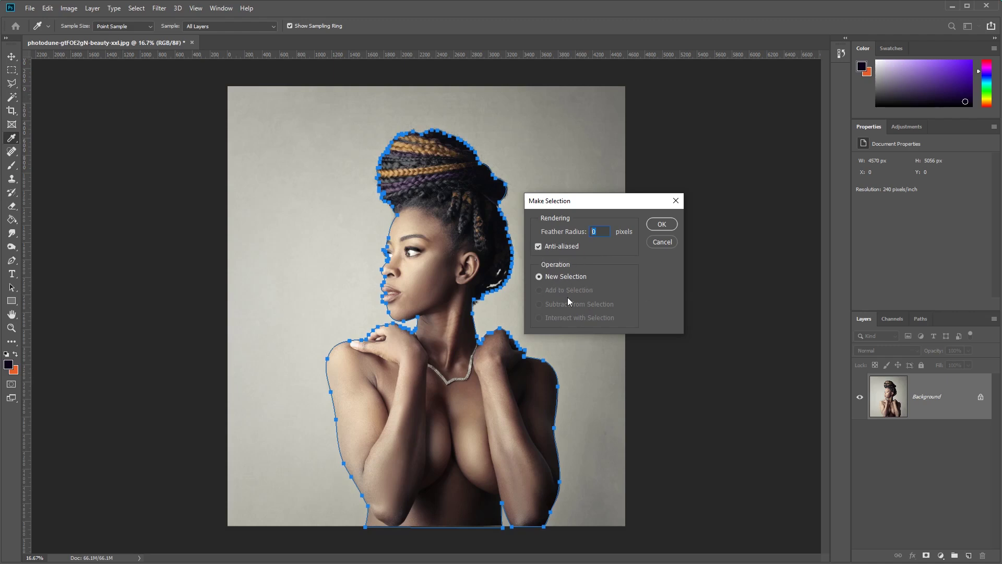
left_click(662, 224)
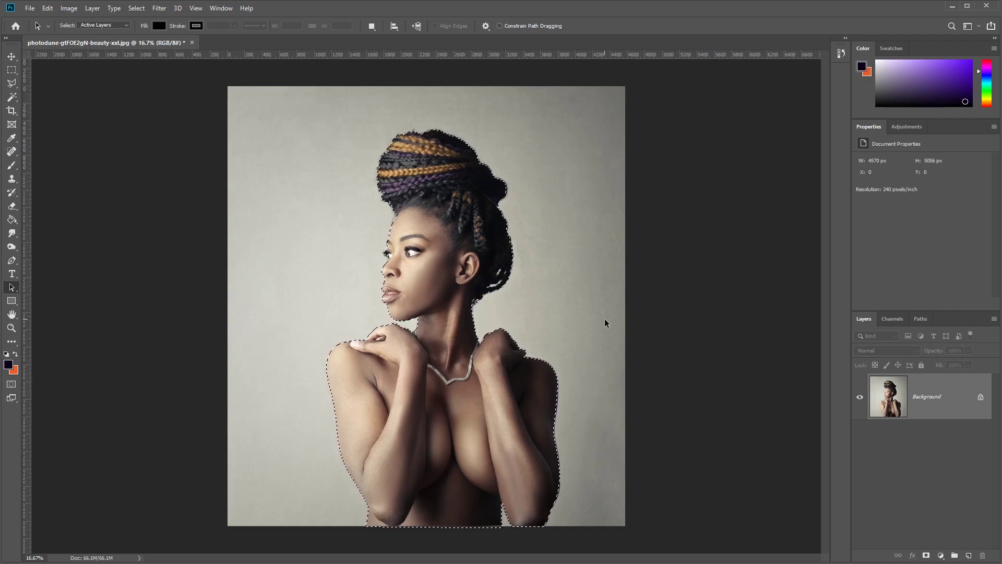
Copy the selected woman onto two identical new layers and hide the Background layer
key("ctrl+j")
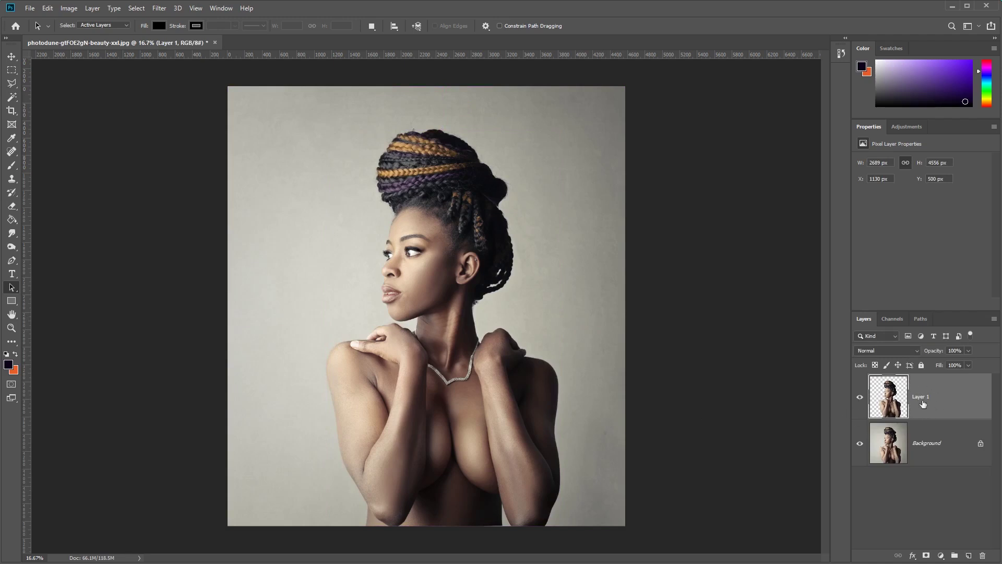
left_click(861, 444)
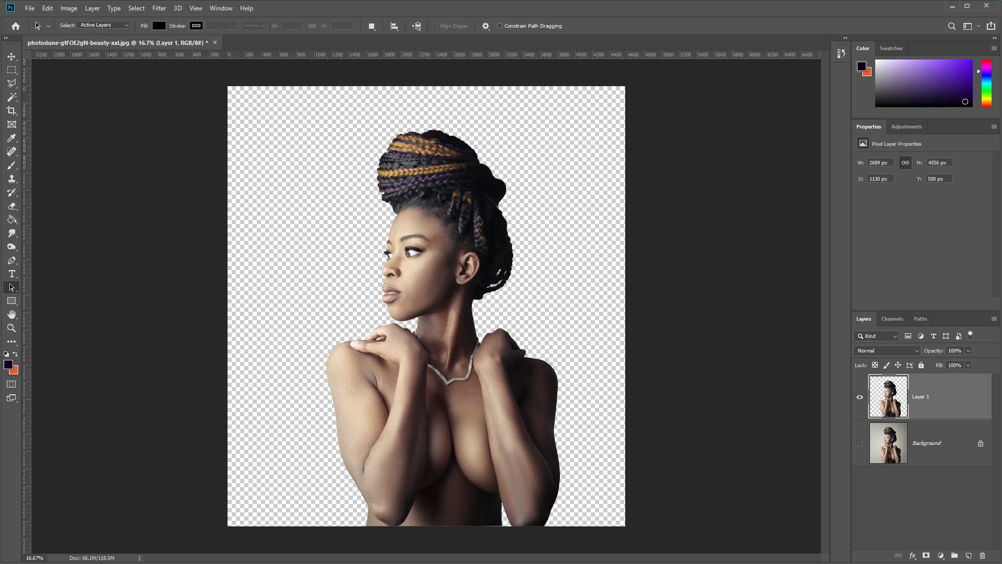
key("ctrl+j")
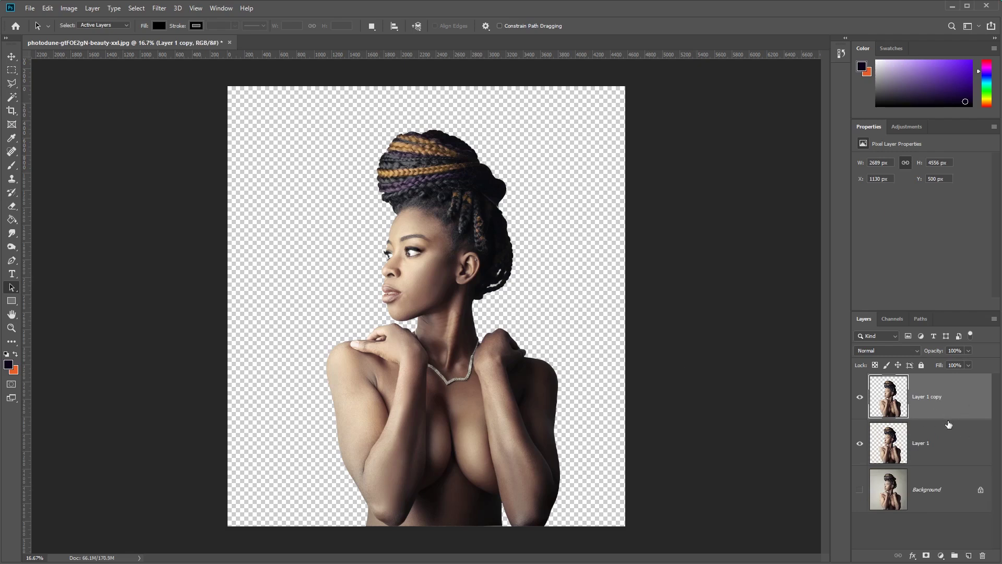
Rename the lower cutout layer "woman layer" and the upper one "woman layer copy"
left_click(930, 444)
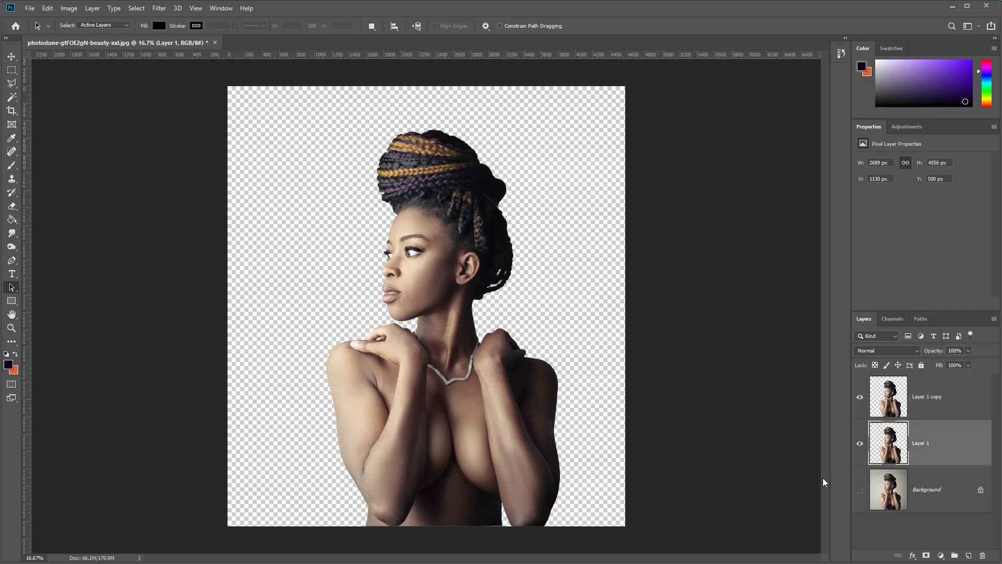
double_click(919, 444)
type("woman l")
double_click(928, 397)
type("woman layer co")
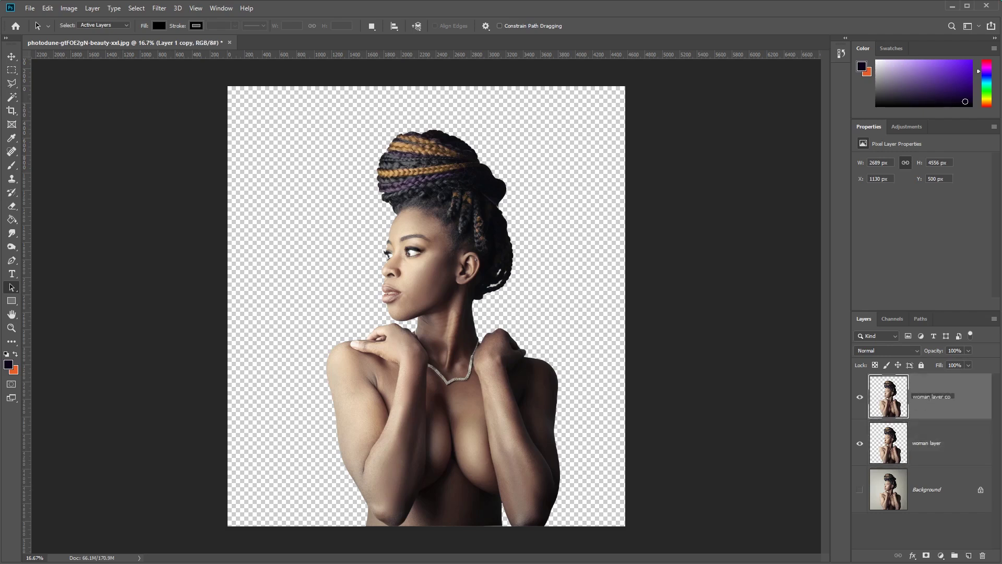
type("py")
key("Return")
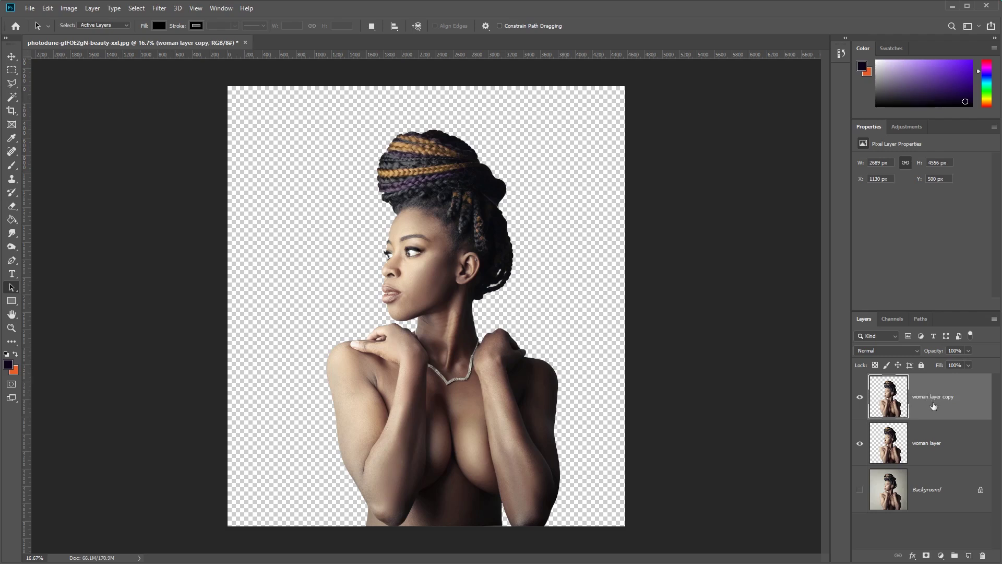
Hide woman layer copy and add a Brightness/Contrast adjustment clipped to woman layer
left_click(860, 398)
left_click(917, 440)
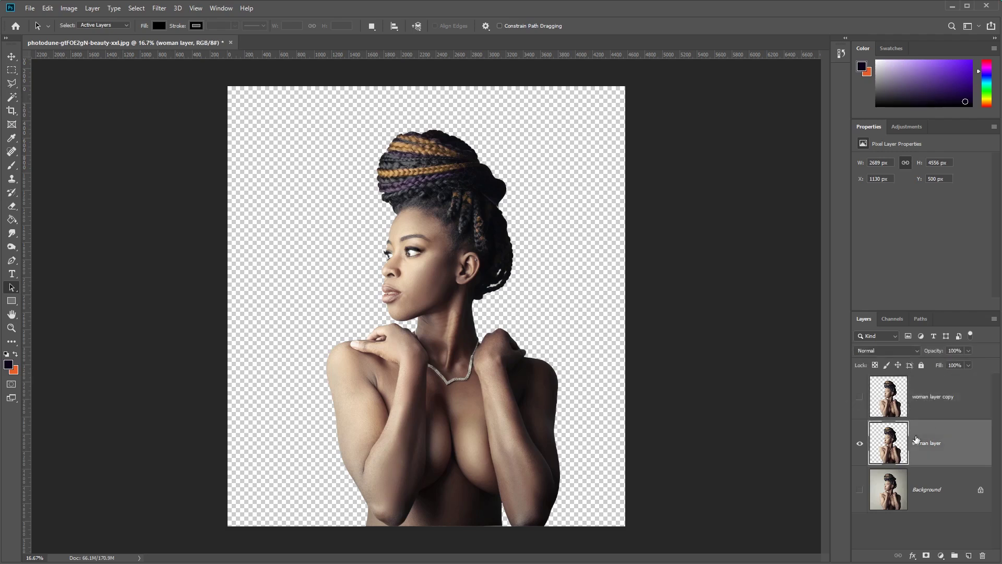
left_click(941, 555)
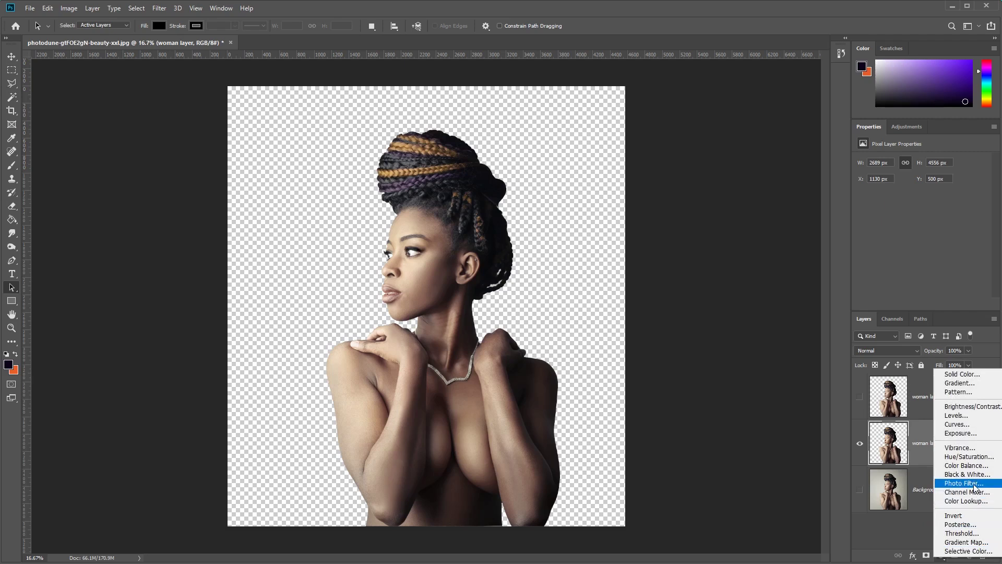
left_click(972, 406)
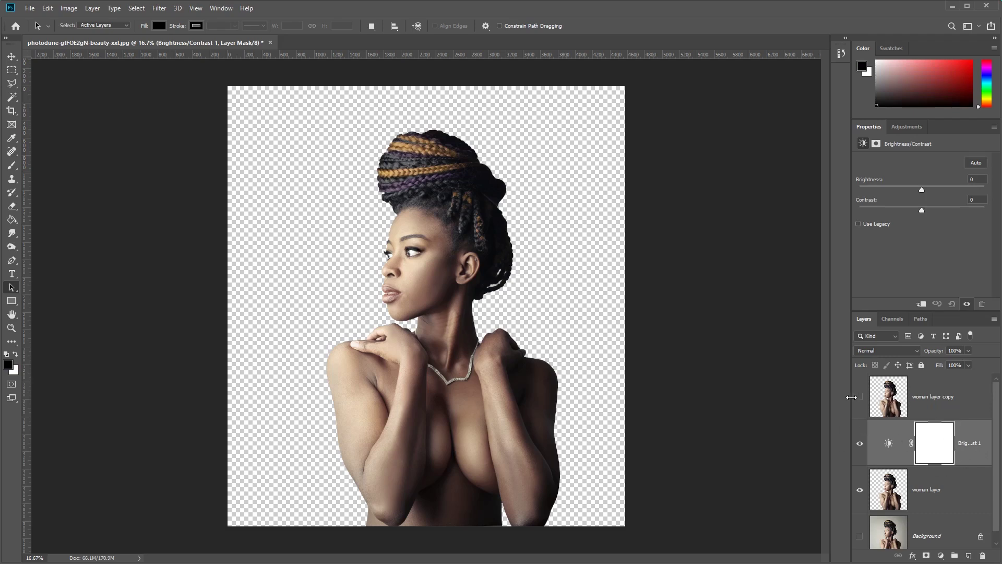
left_click_drag(851, 397, 768, 399)
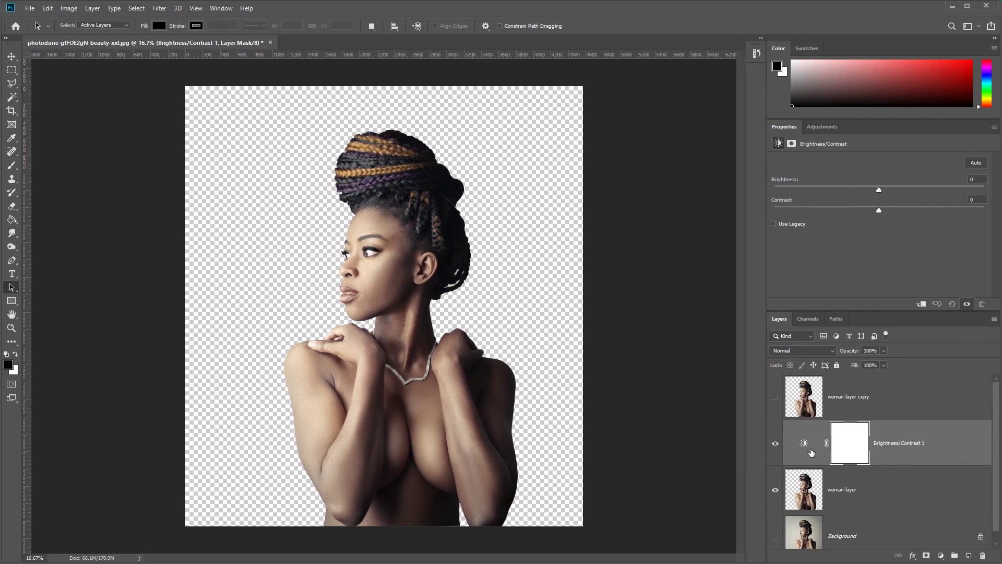
right_click(951, 436)
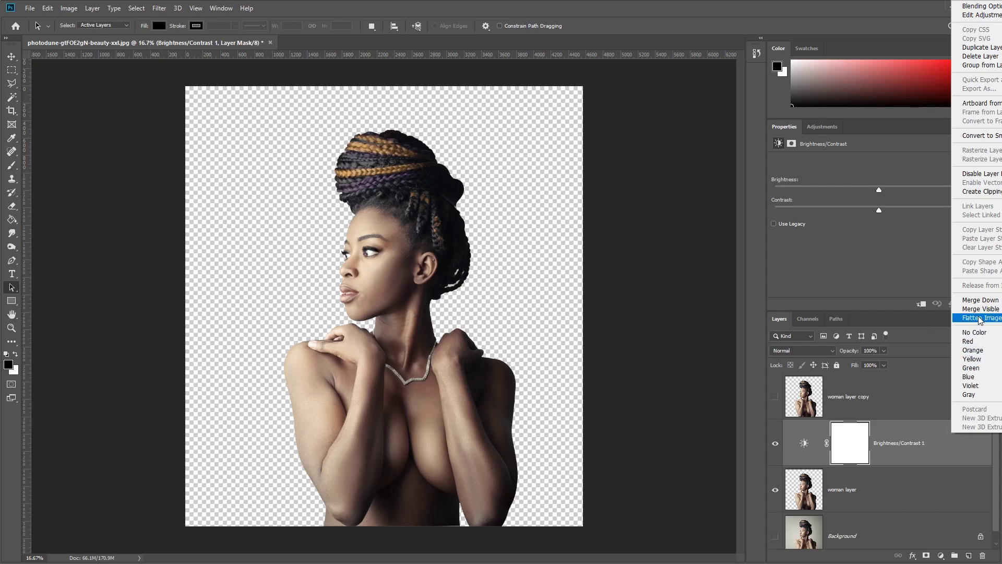
right_click(882, 431)
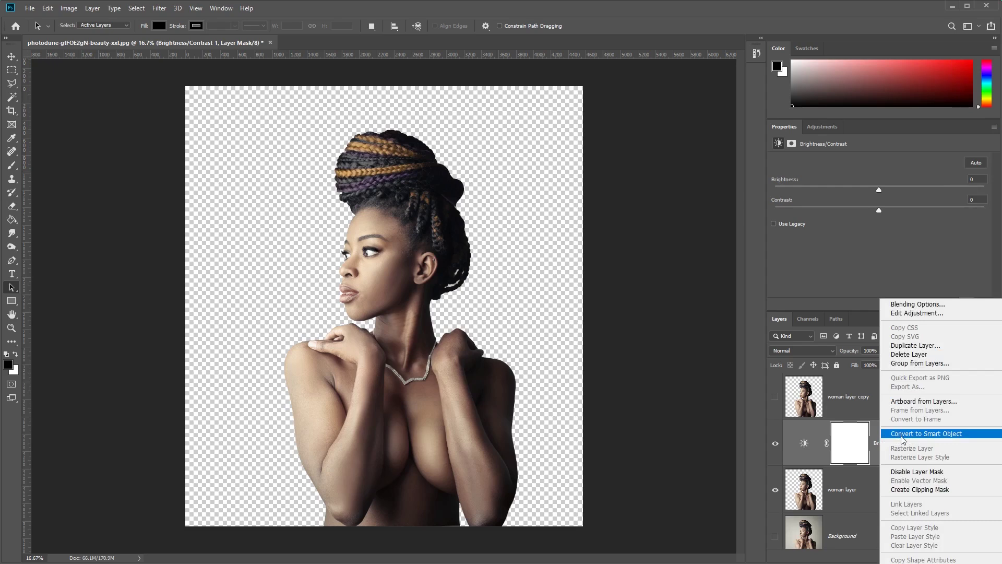
left_click(916, 490)
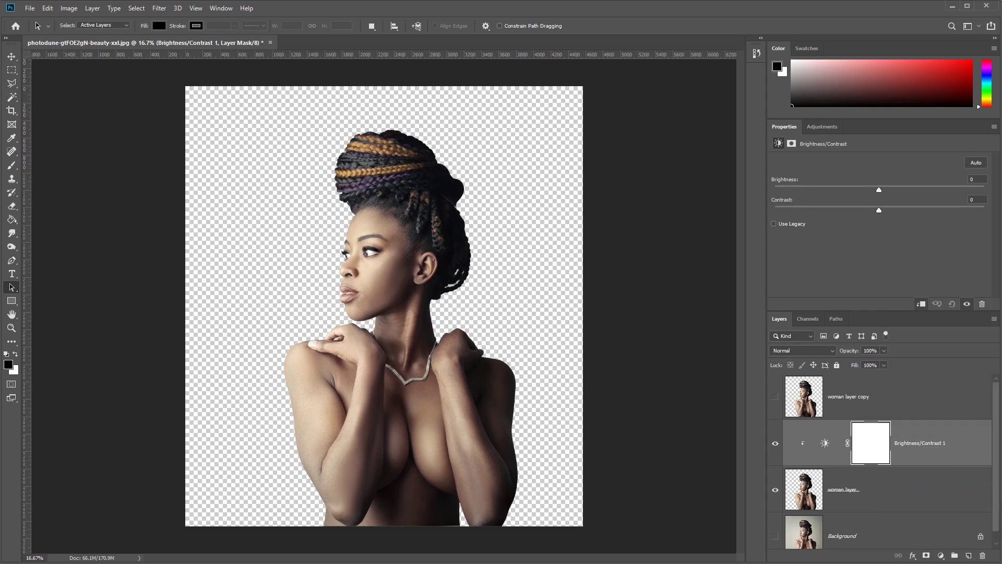
Add a Threshold adjustment above Brightness/Contrast 1 and clip it to woman layer as well
left_click(941, 555)
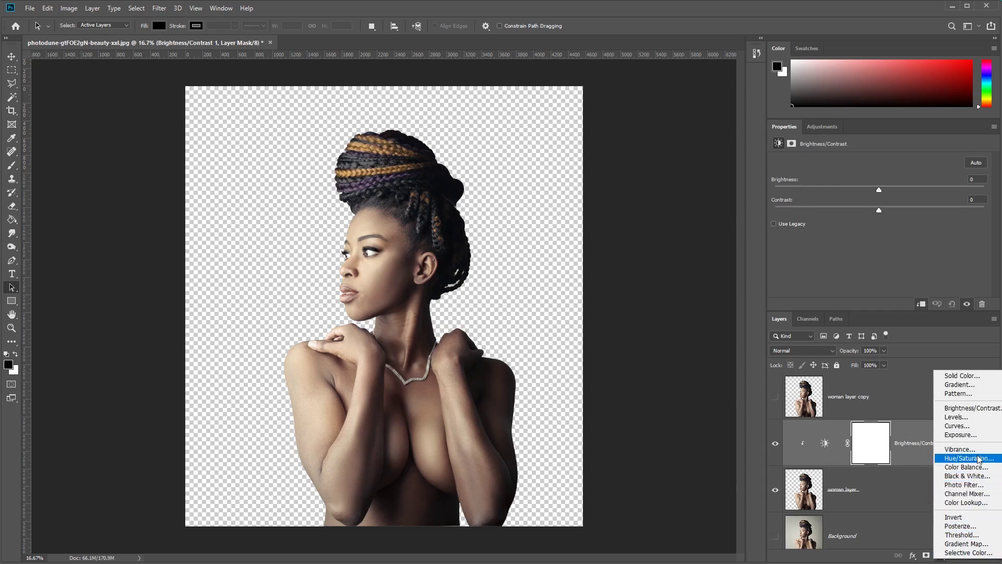
left_click(990, 535)
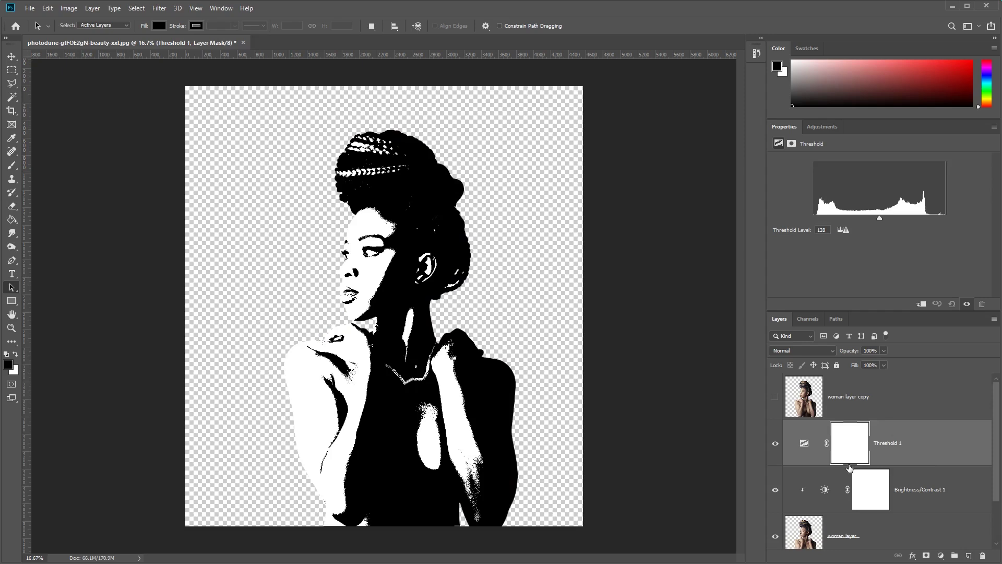
right_click(893, 431)
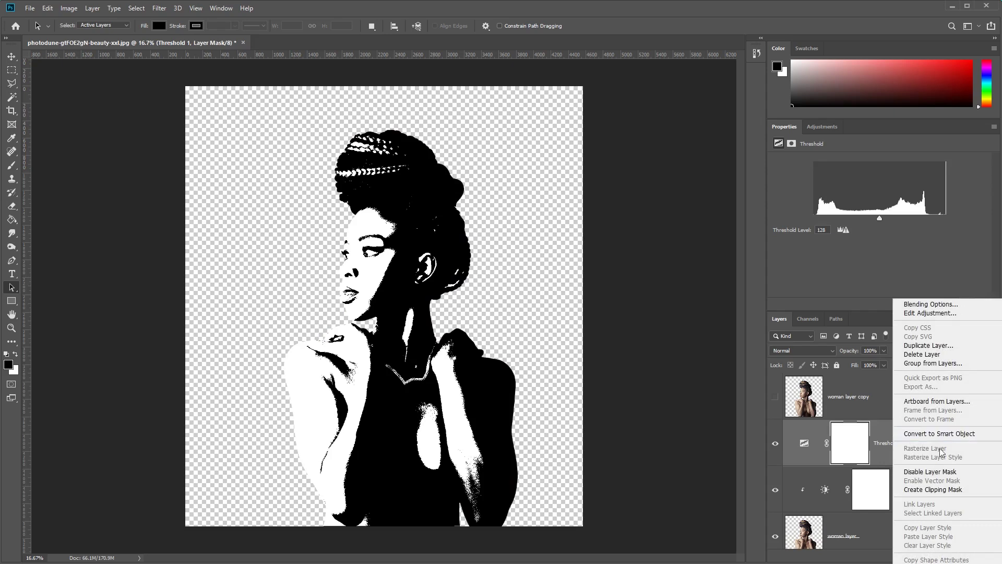
left_click(953, 491)
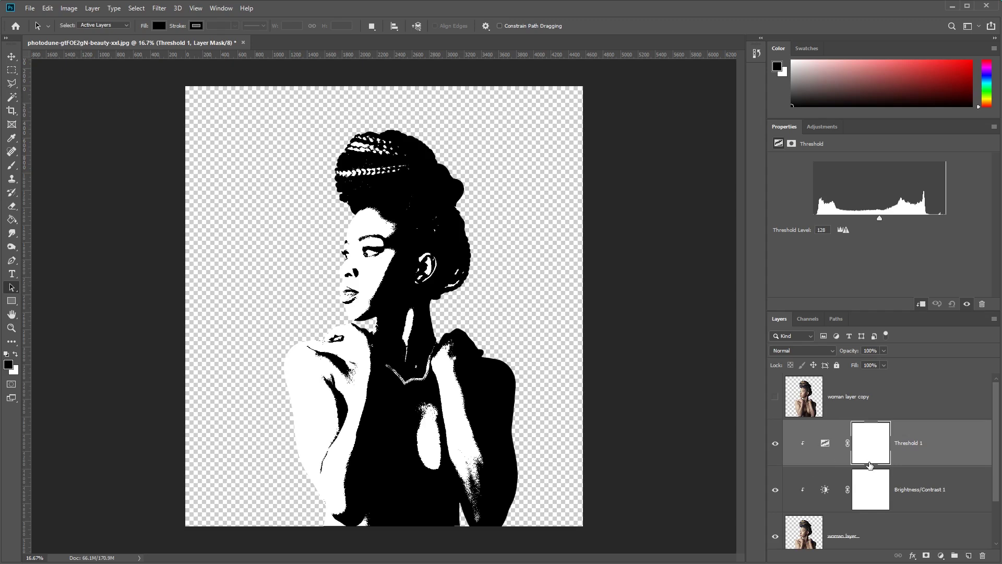
Add a Stroke layer style to woman layer with a size of 20 px
scroll(869, 465, "down", 1)
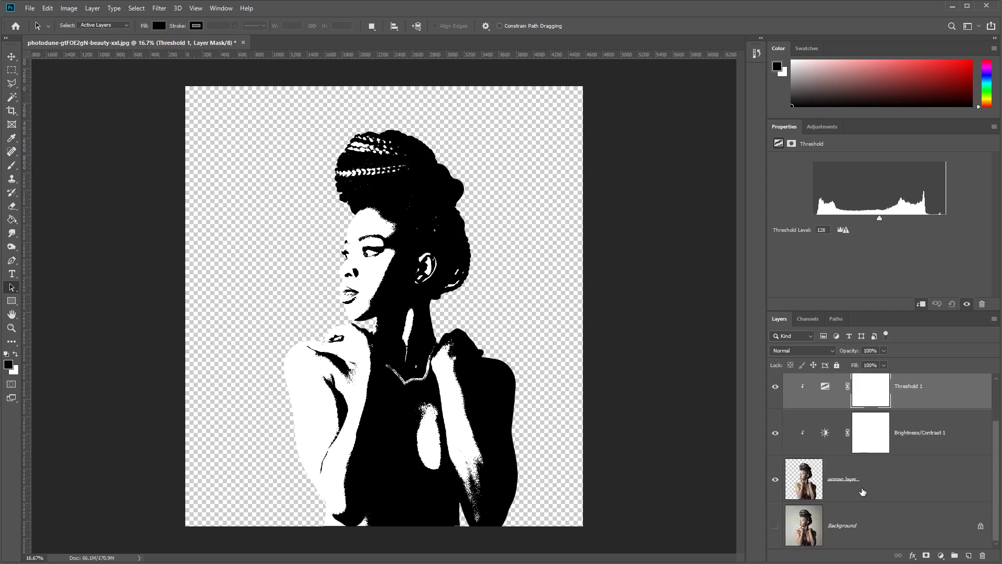
left_click(883, 479)
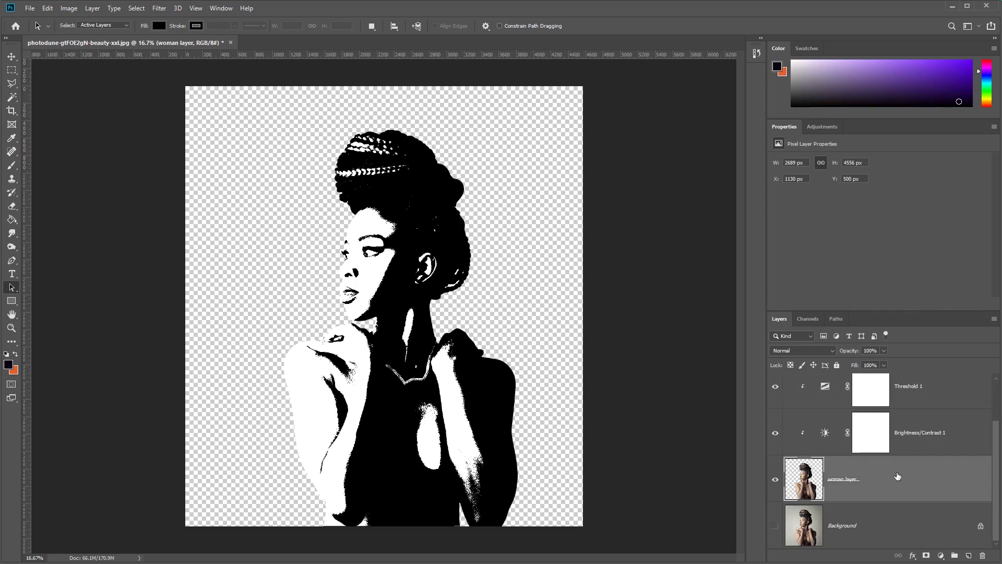
right_click(889, 468)
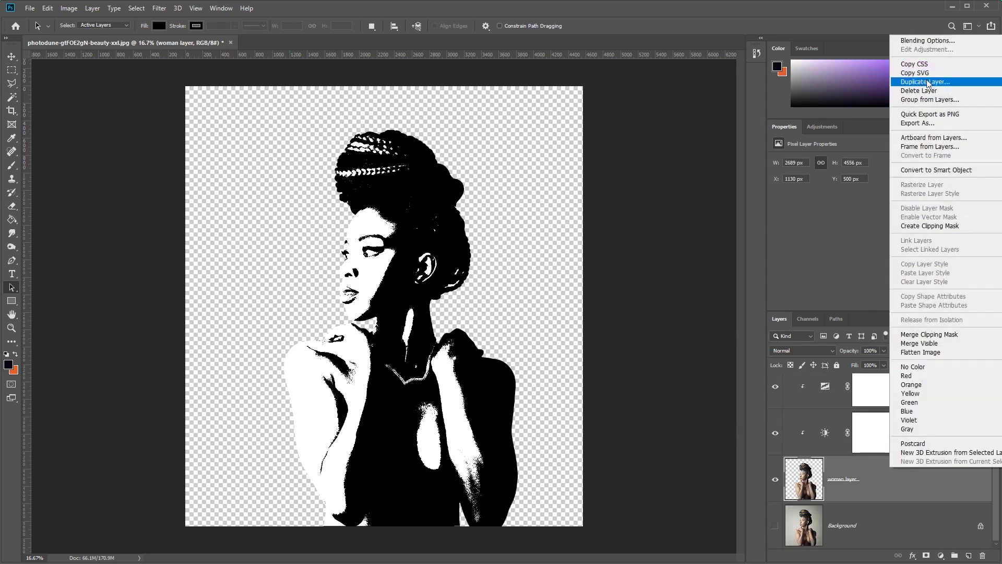
left_click(932, 40)
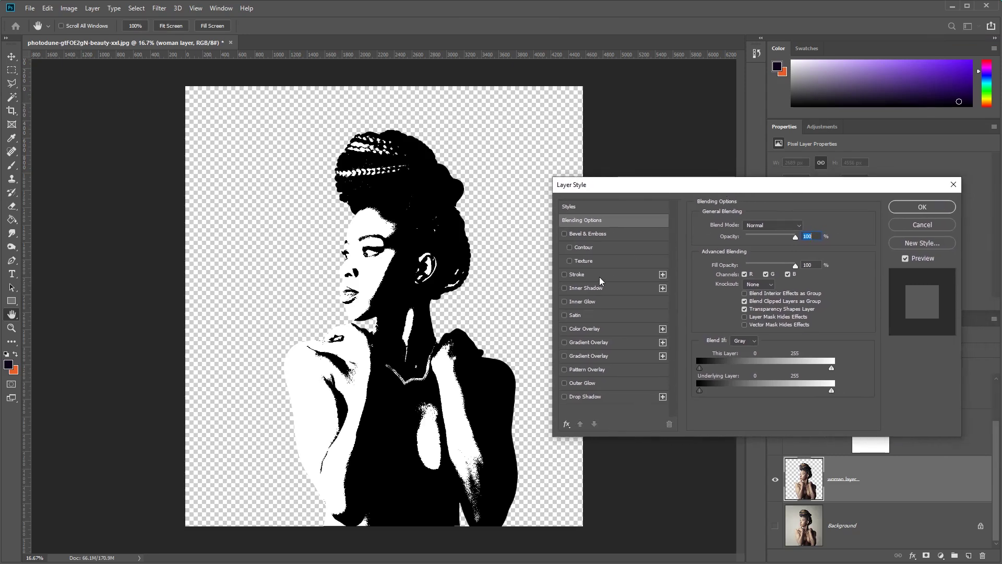
left_click(599, 275)
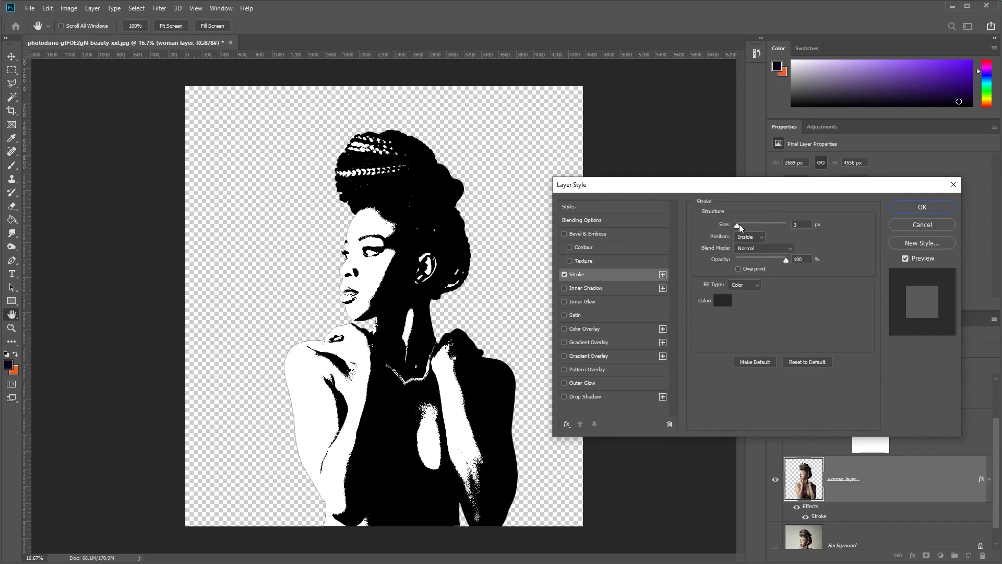
left_click_drag(737, 227, 743, 228)
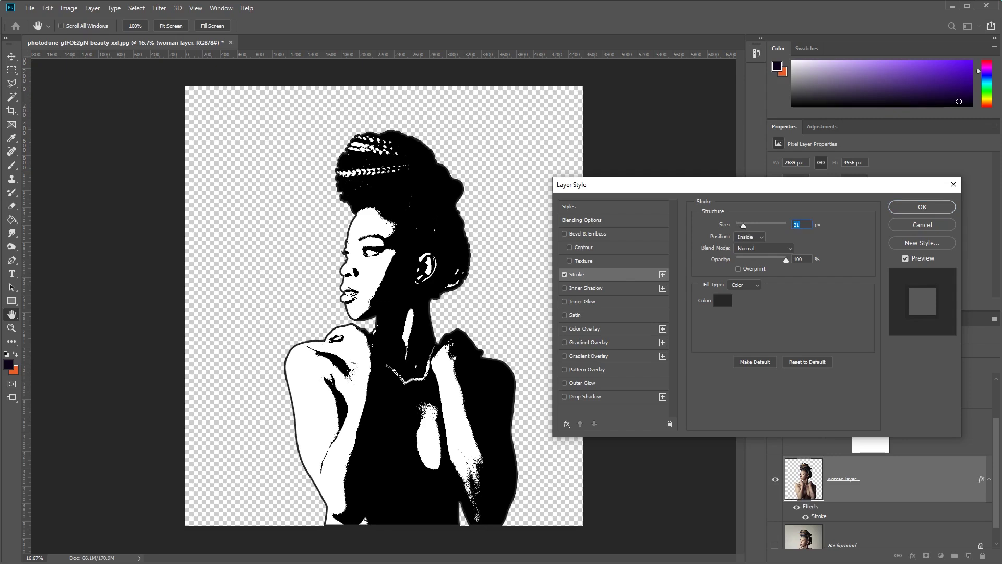
type("20")
Set the stroke's position to Center and its color to 000000, and apply the layer style
left_click(757, 237)
left_click(756, 246)
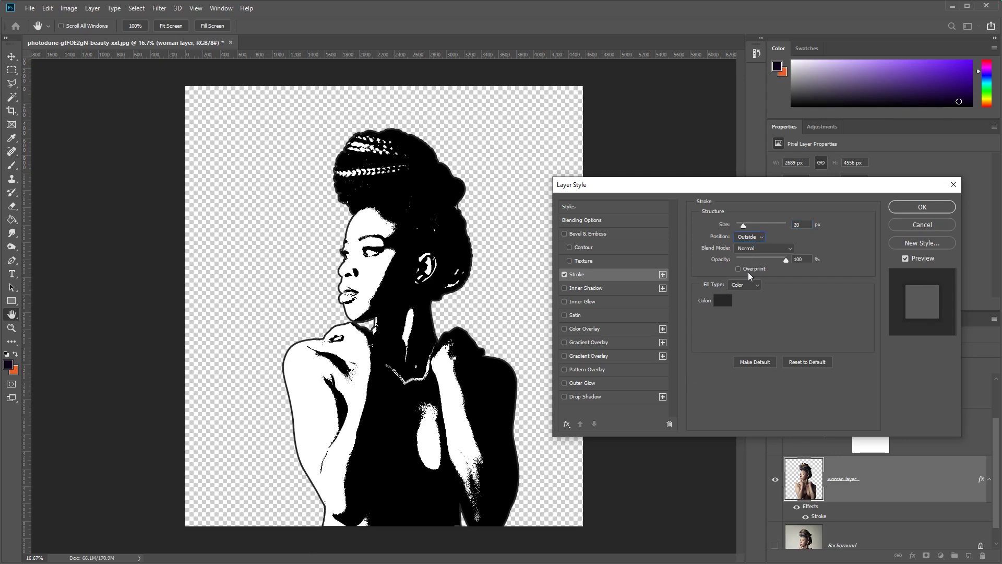
left_click(765, 239)
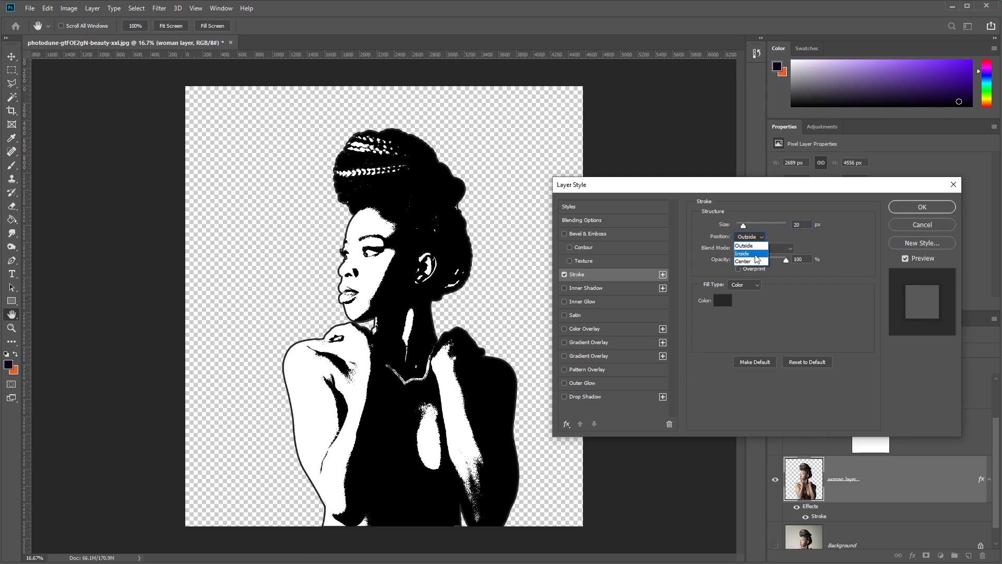
left_click(751, 263)
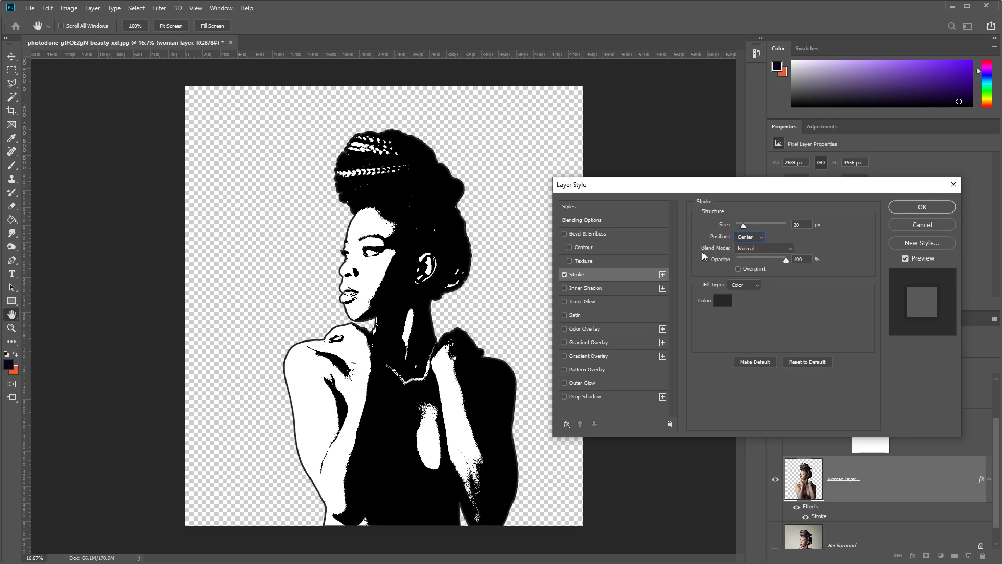
left_click(723, 300)
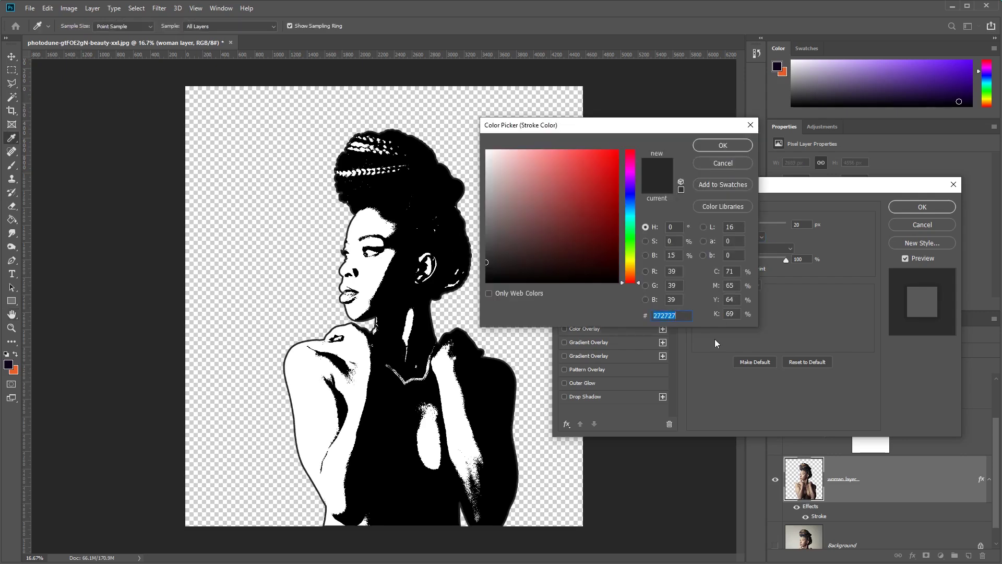
type("000000")
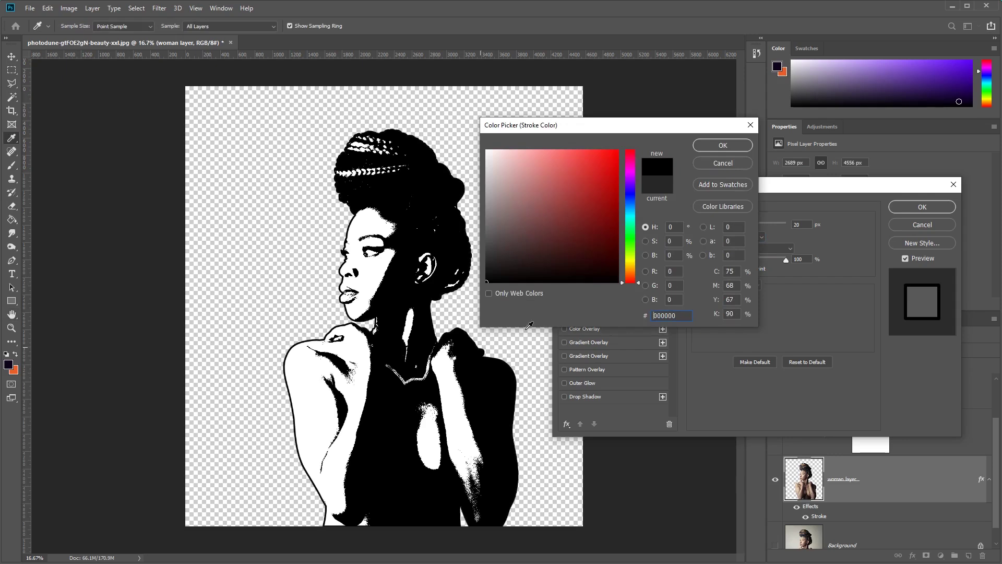
left_click(738, 145)
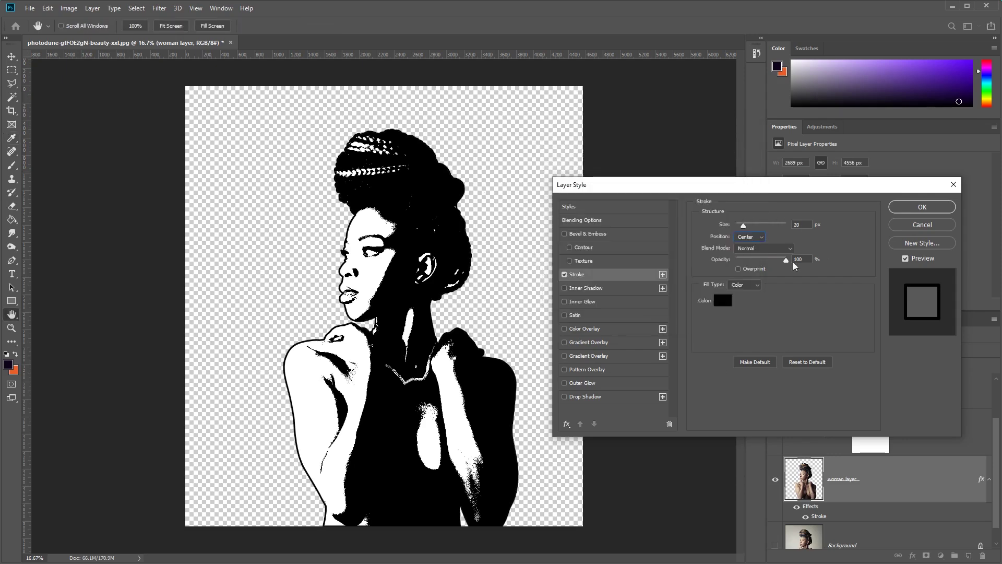
left_click(916, 209)
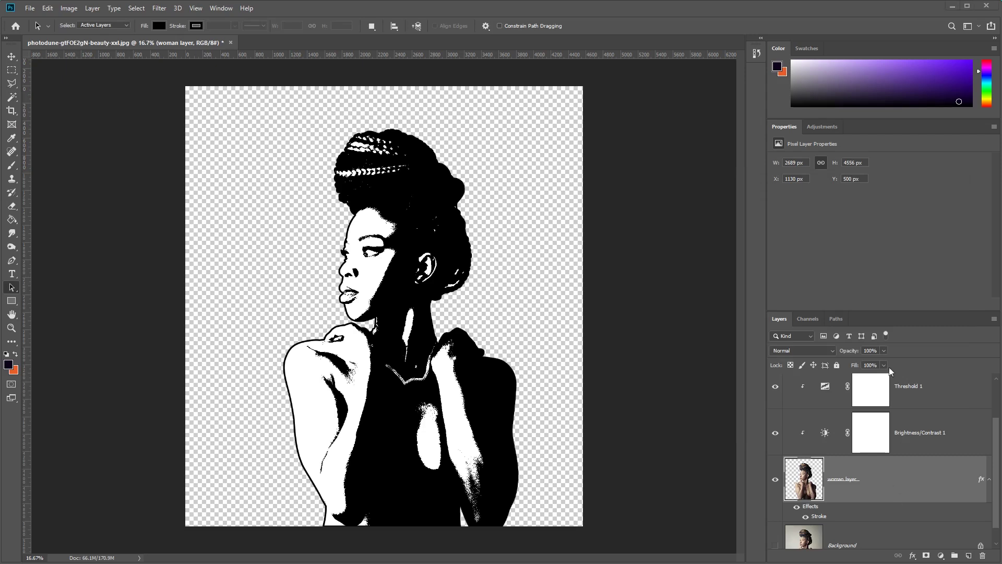
Select woman layer copy at the top of the layer stack and make it visible
key("ctrl+j")
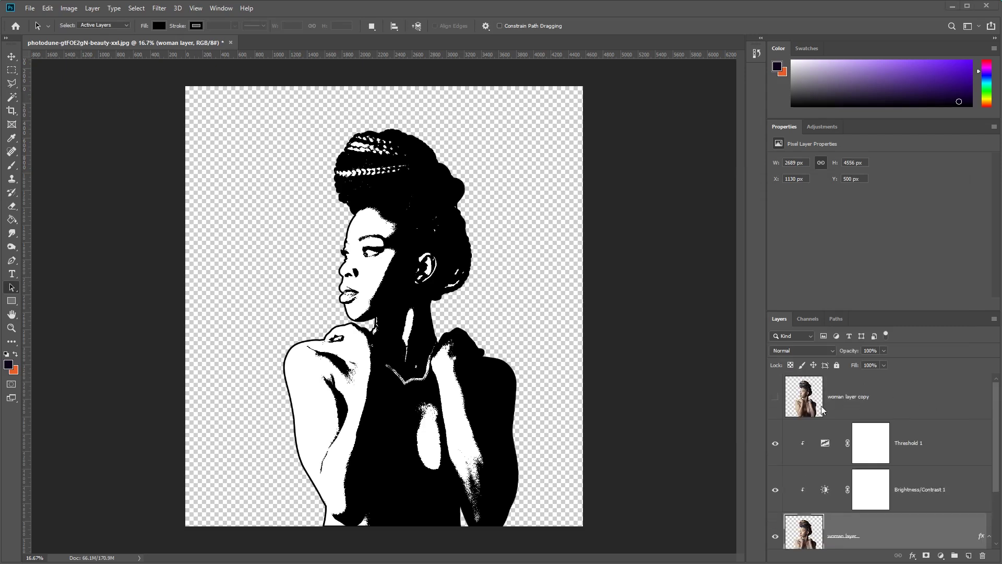
left_click(823, 410)
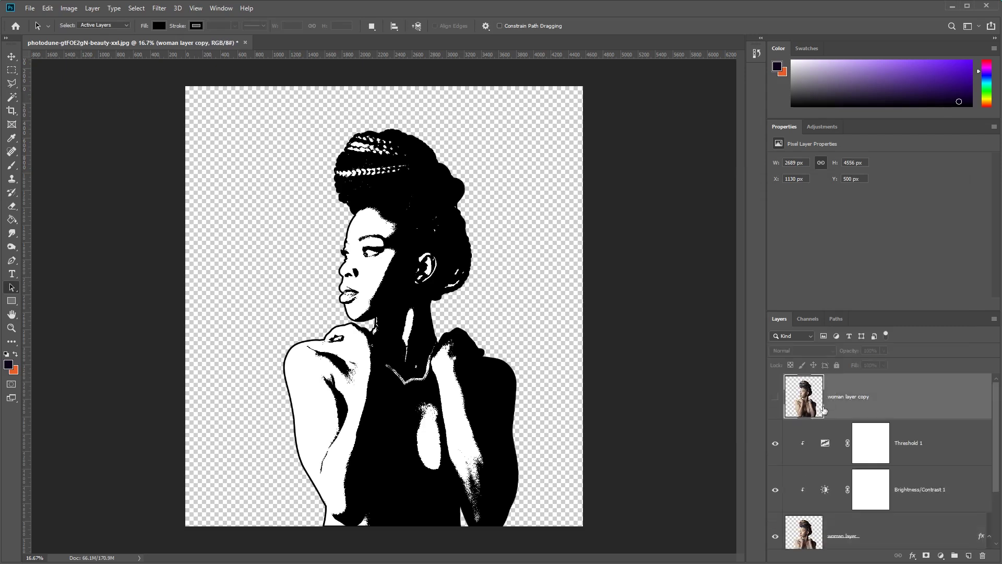
left_click(775, 397)
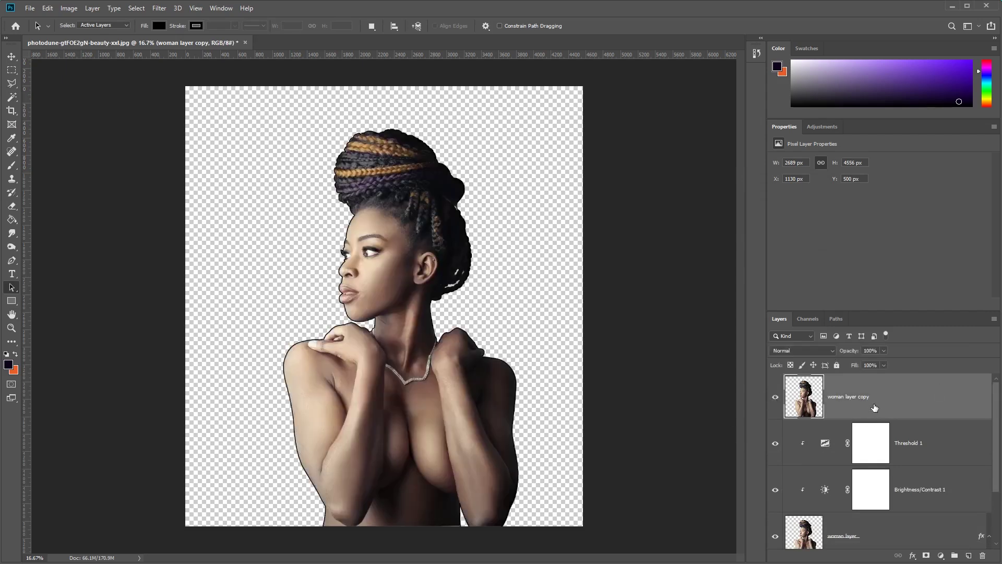
Set the foreground color to black
left_click(9, 367)
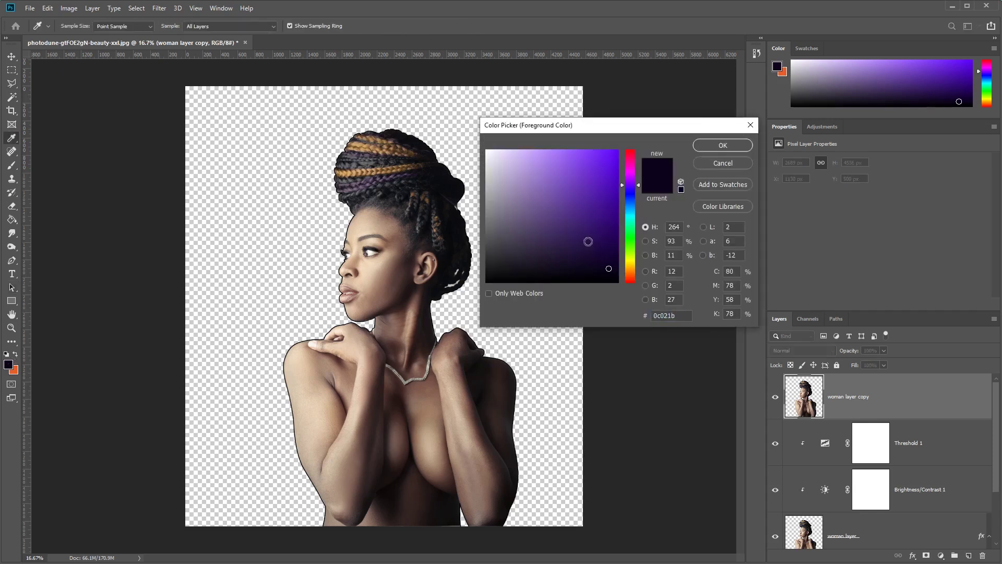
left_click(460, 314)
left_click(742, 145)
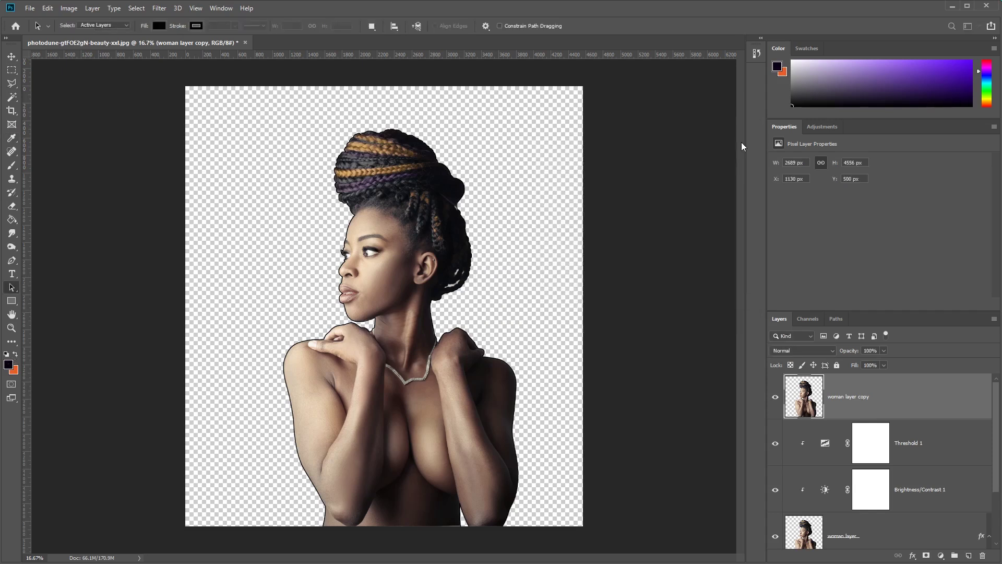
Set the background color to white, ffffff
left_click(14, 371)
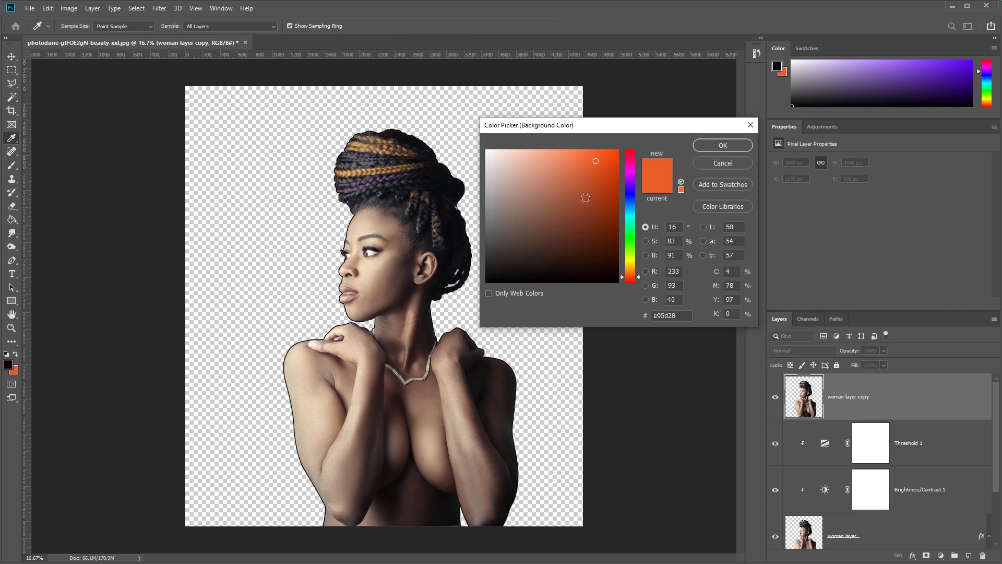
left_click_drag(586, 199, 442, 129)
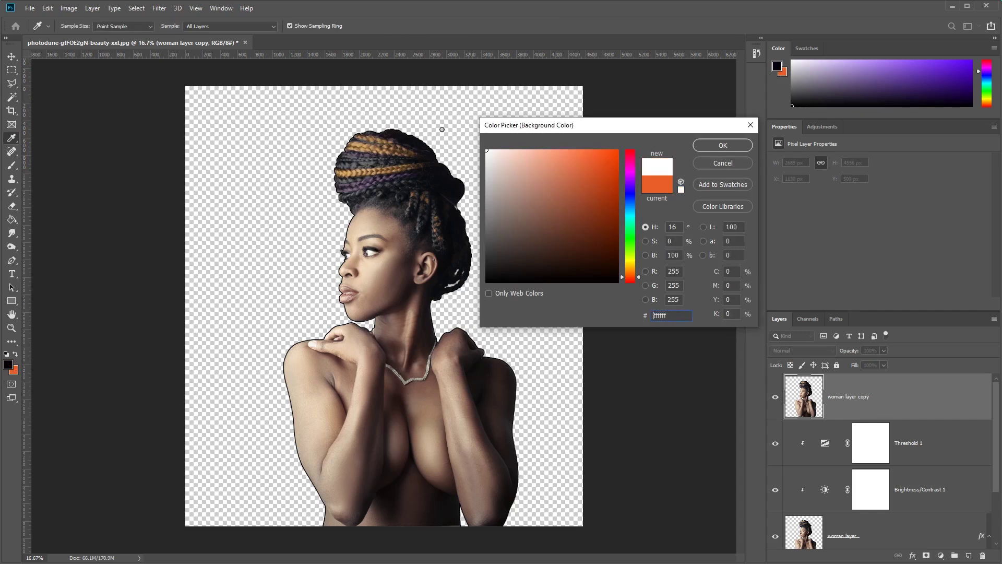
left_click(730, 147)
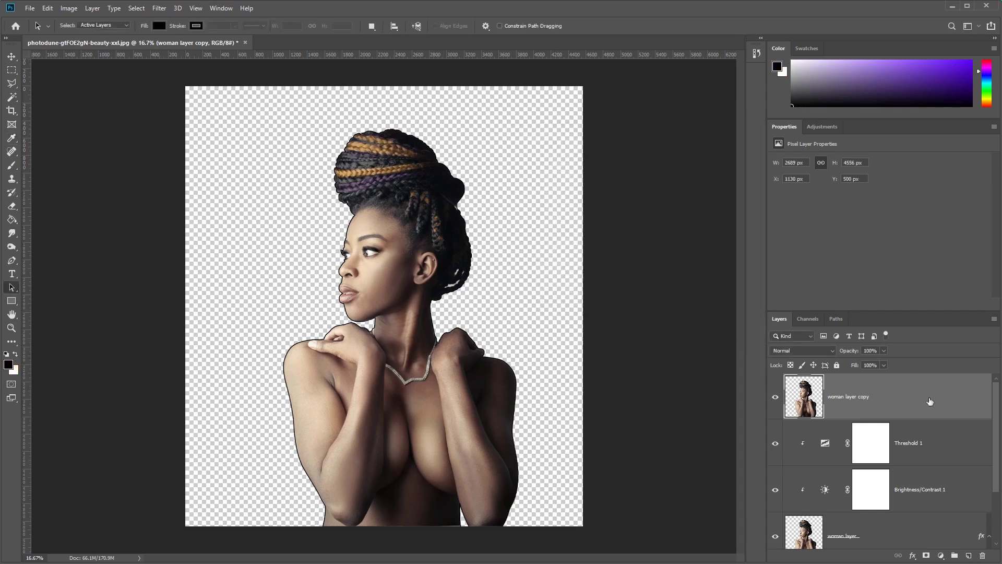
Open the Filter Gallery's Photocopy filter on woman layer copy, with its preview at 25% around the face and shoulders
left_click(159, 8)
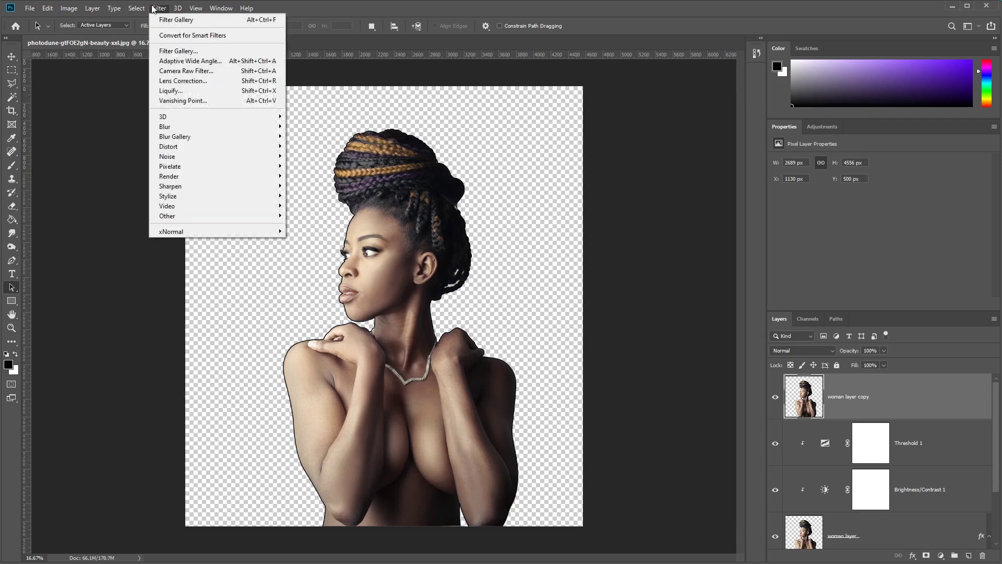
left_click(241, 52)
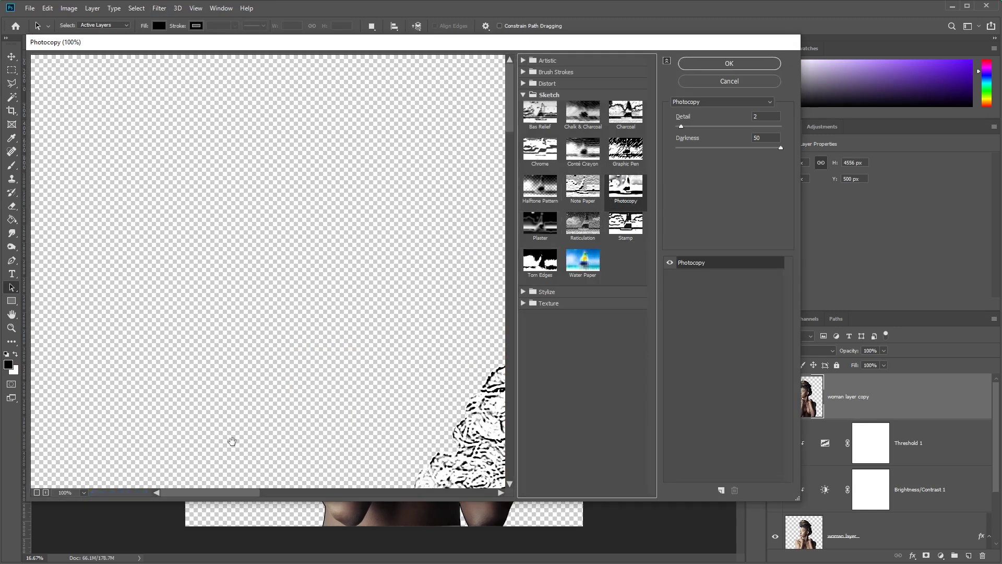
left_click(82, 492)
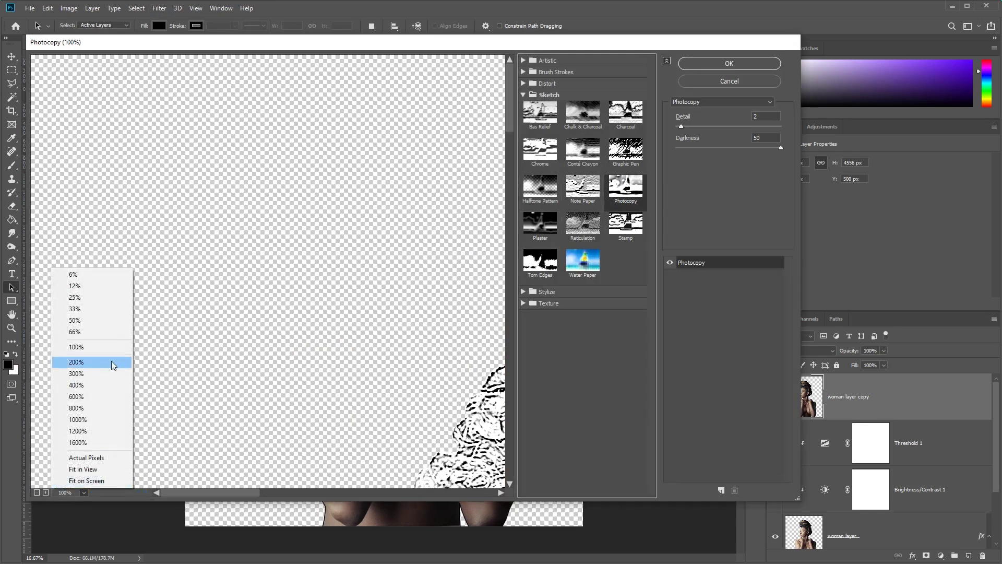
left_click(118, 321)
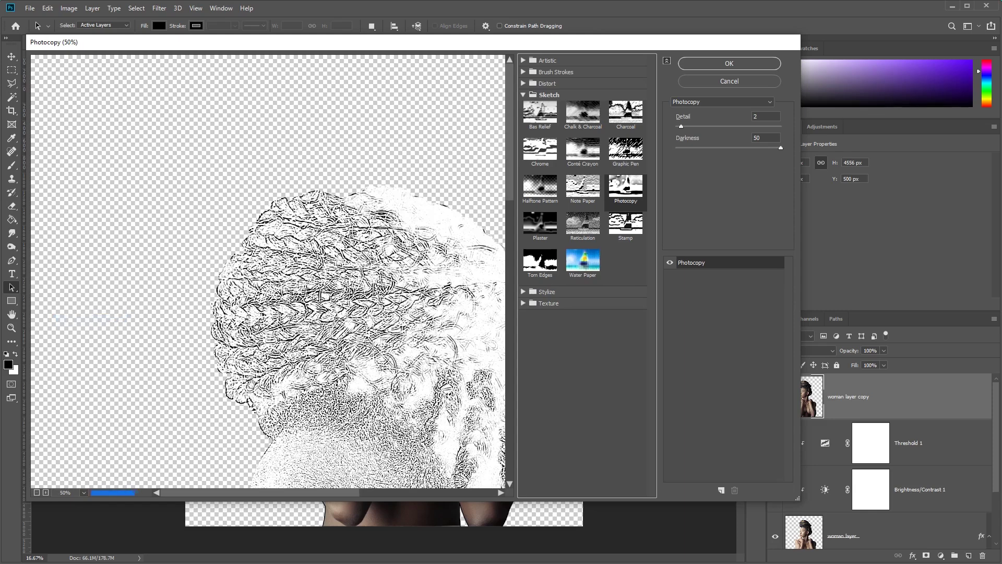
scroll(279, 320, "down", 1)
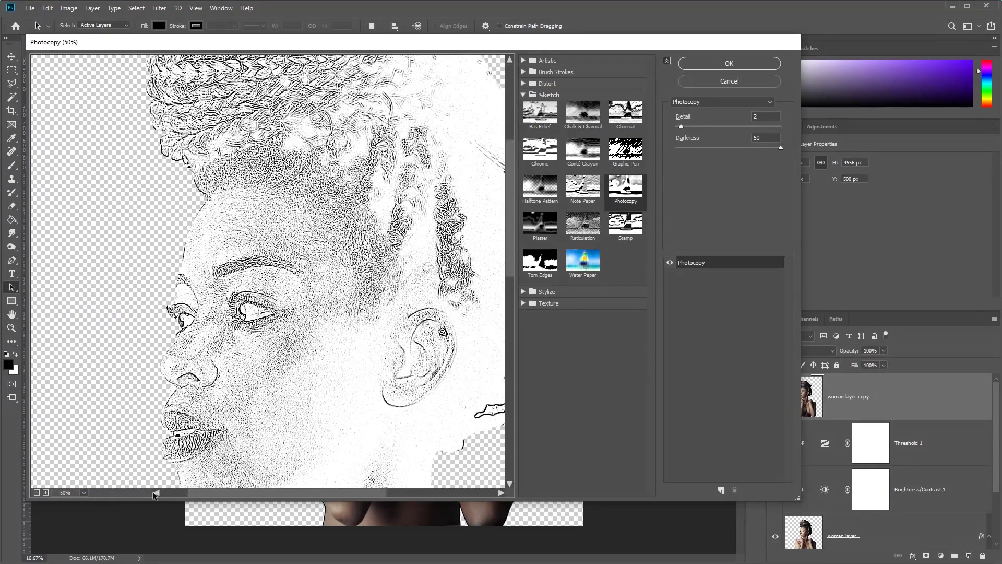
left_click(84, 492)
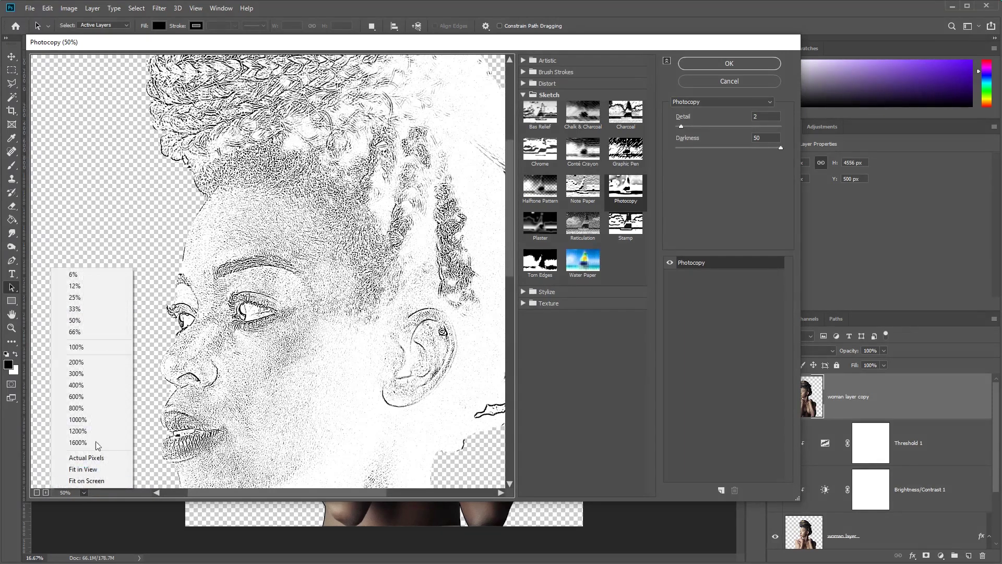
left_click(118, 298)
left_click_drag(248, 330, 263, 324)
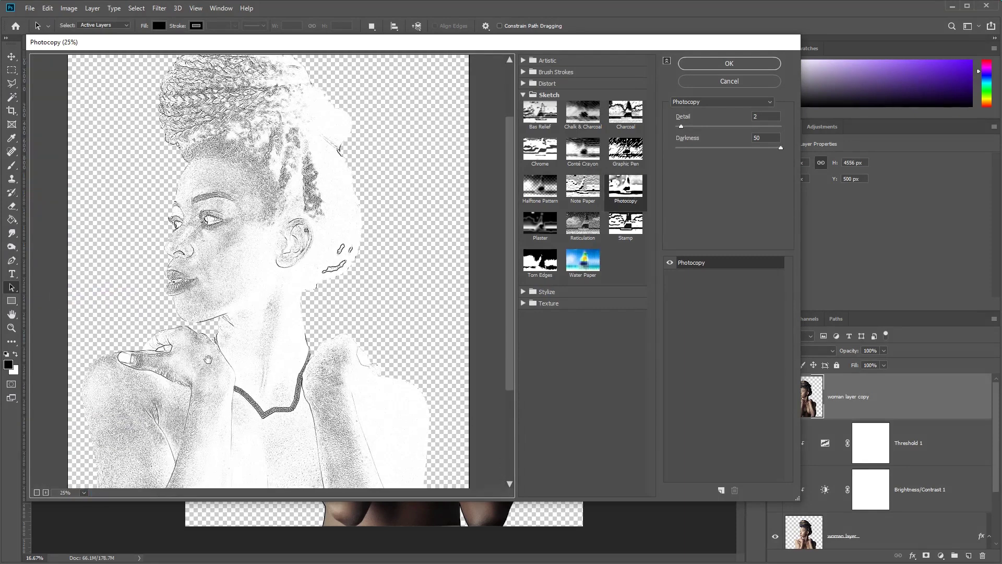
left_click_drag(206, 304, 260, 288)
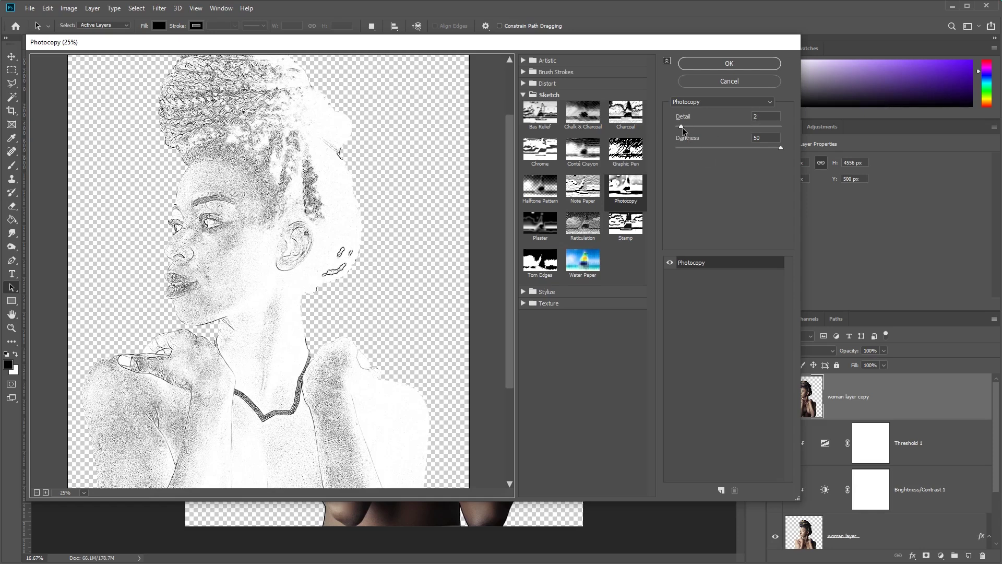
Set the Photocopy filter's Detail to 15, keep Darkness at 50, and apply it to woman layer copy
left_click(688, 125)
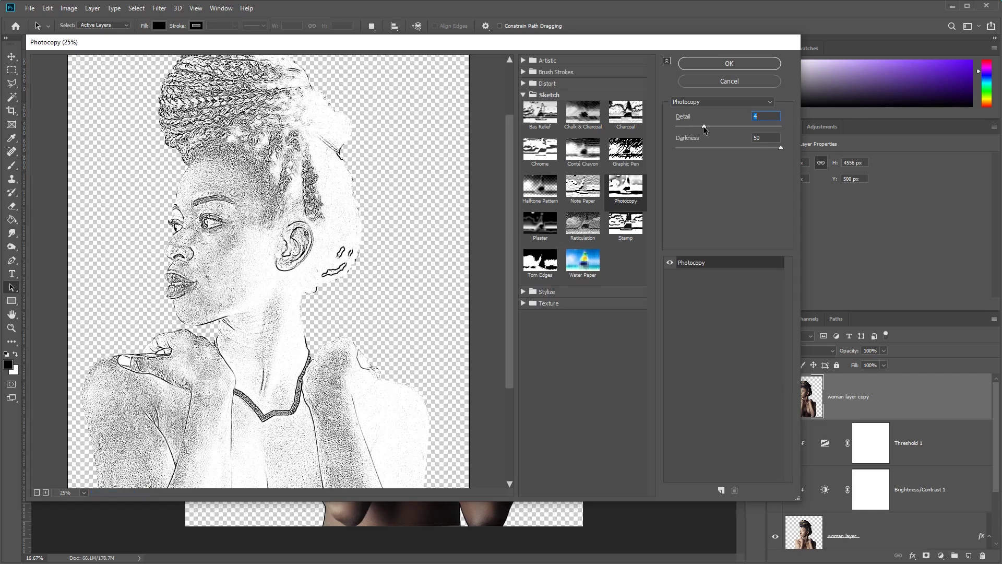
left_click_drag(703, 126, 737, 127)
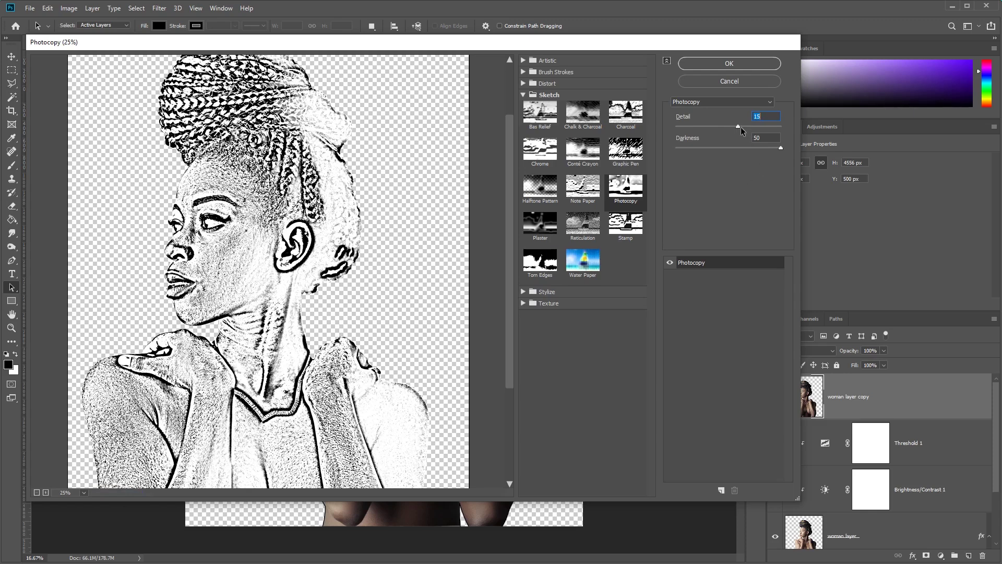
left_click_drag(740, 127, 747, 128)
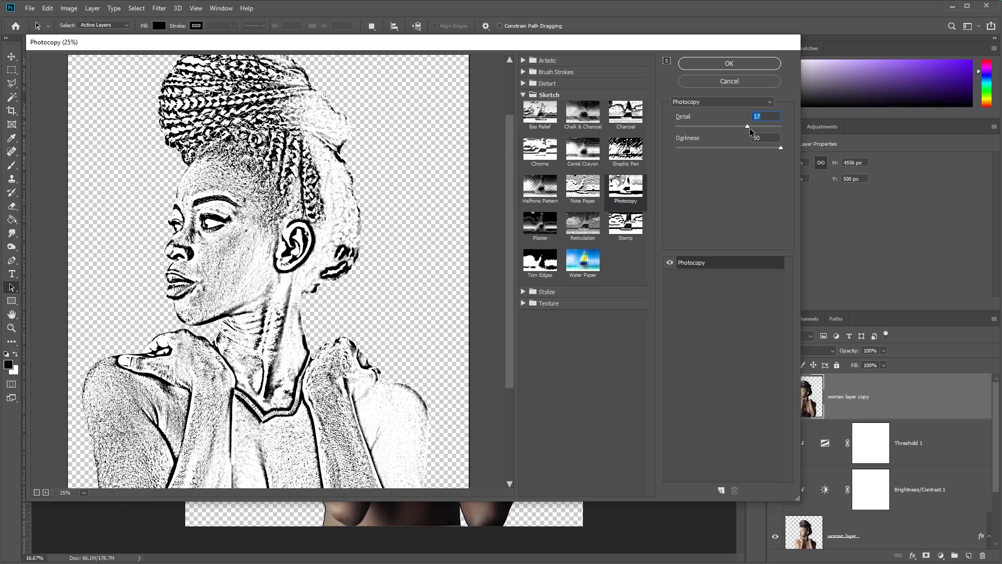
type("20")
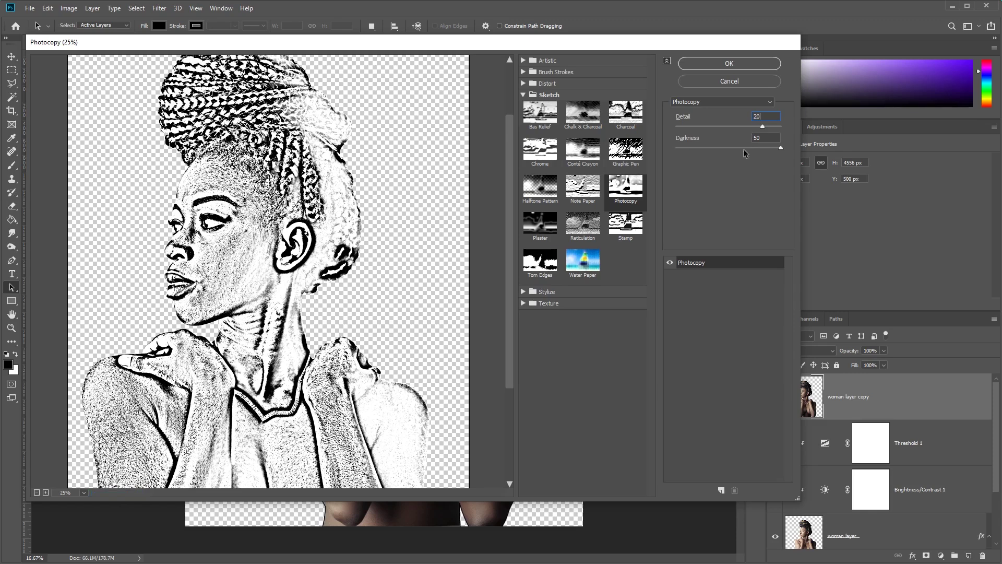
type("15")
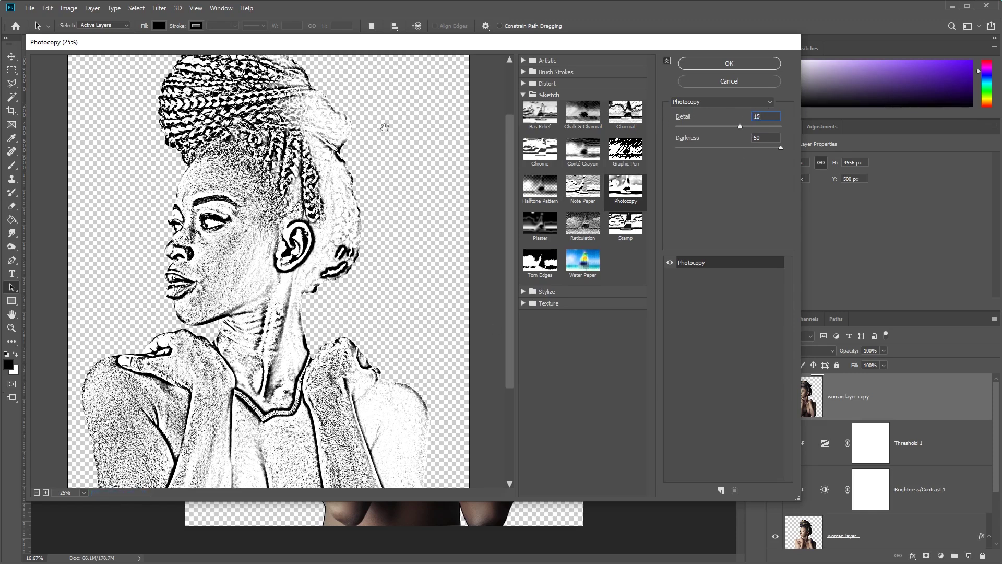
left_click(753, 65)
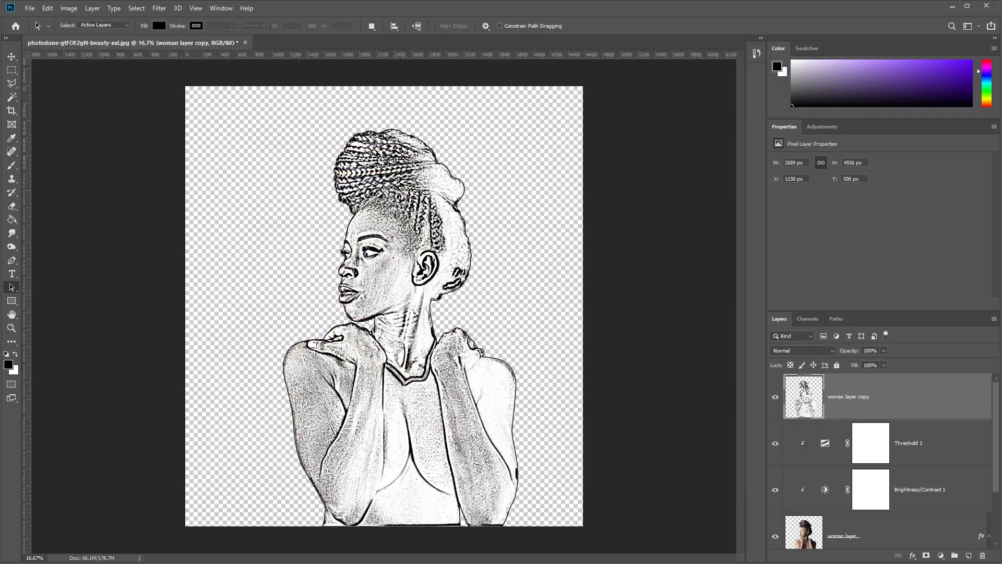
Set woman layer copy's blend mode to Multiply and add a Levels adjustment layer clipped to it
left_click(827, 352)
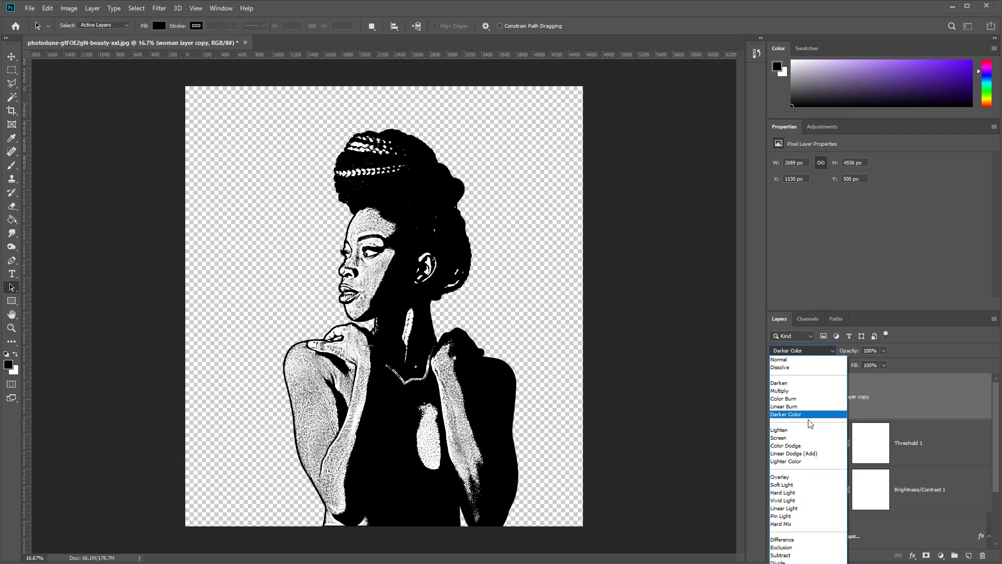
left_click(820, 392)
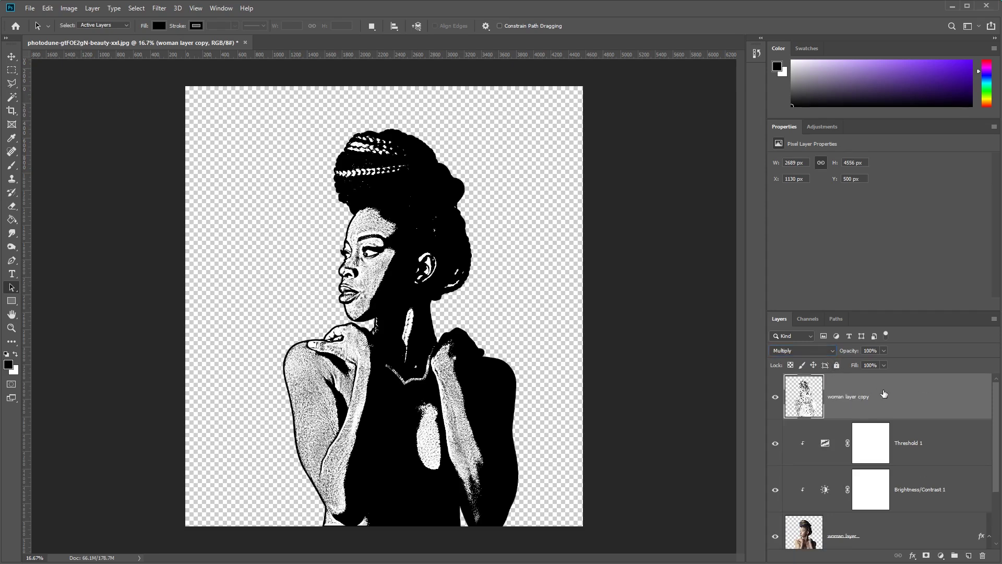
left_click(941, 556)
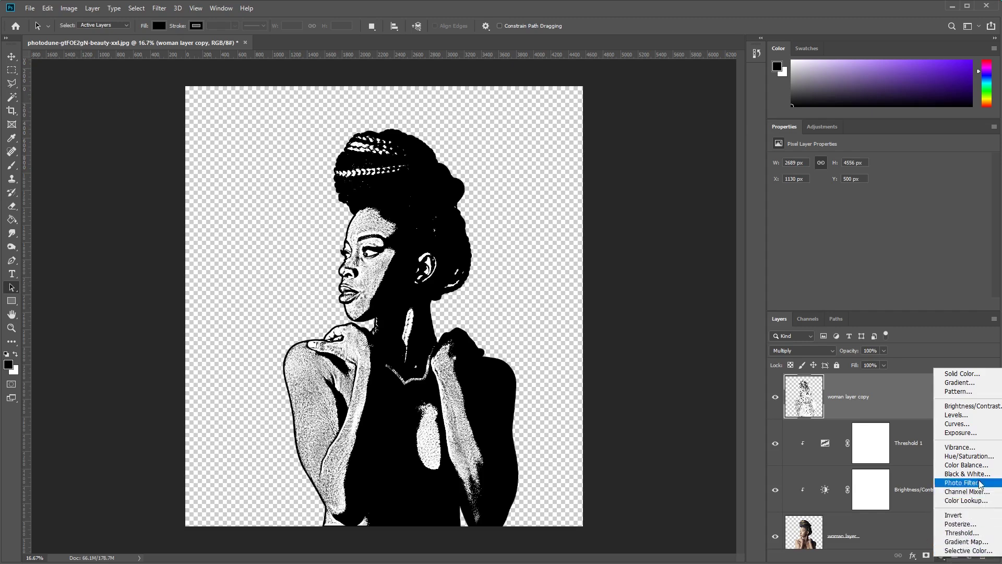
left_click(991, 415)
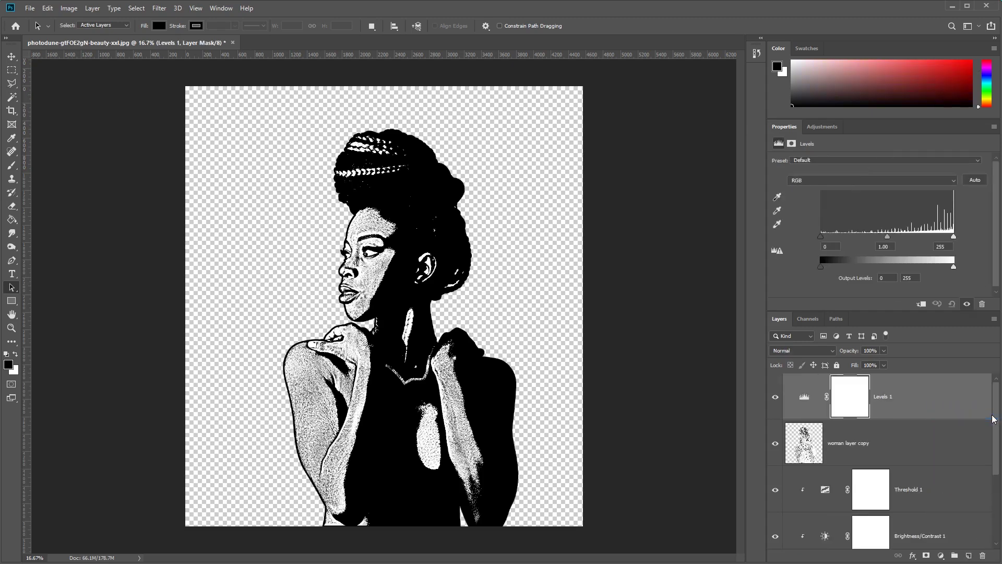
right_click(932, 393)
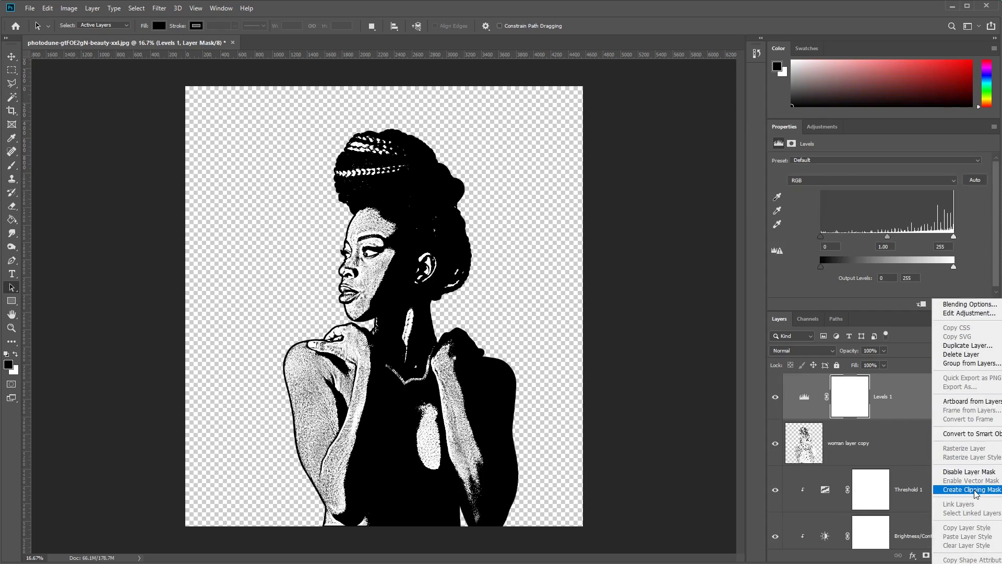
right_click(886, 392)
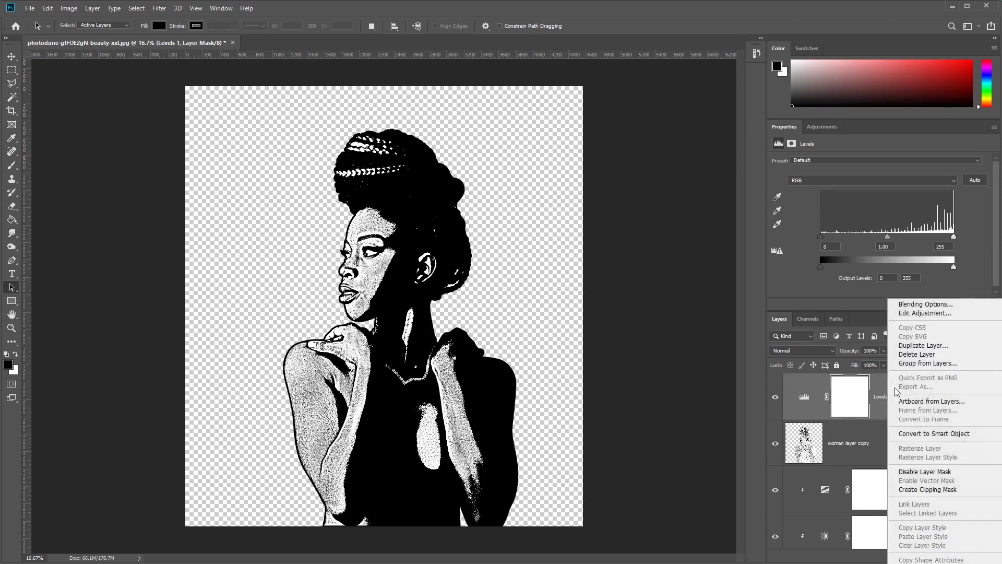
left_click(927, 489)
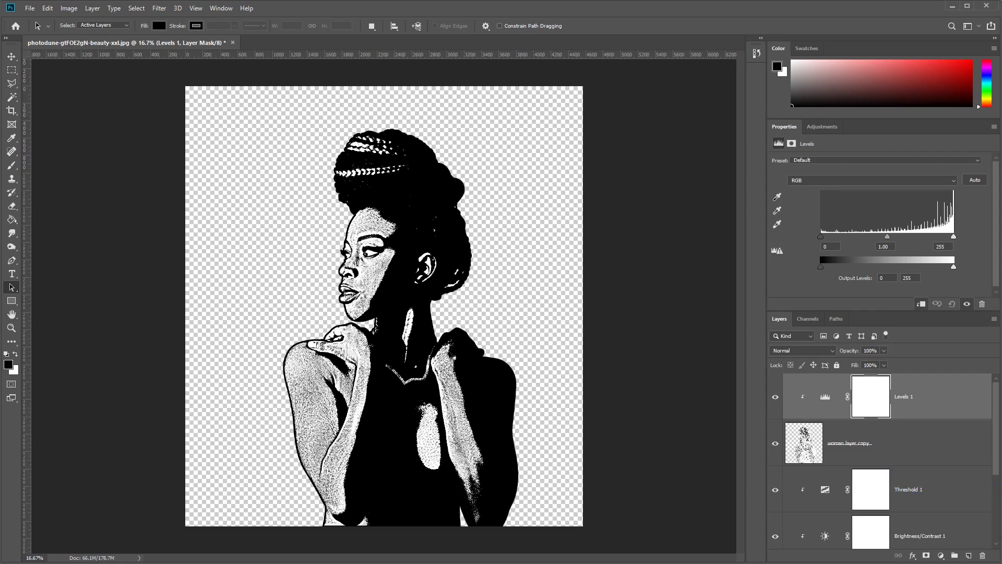
Convert all layers from Levels 1 down to woman layer into a single smart object, leaving out the Background
left_click(955, 395)
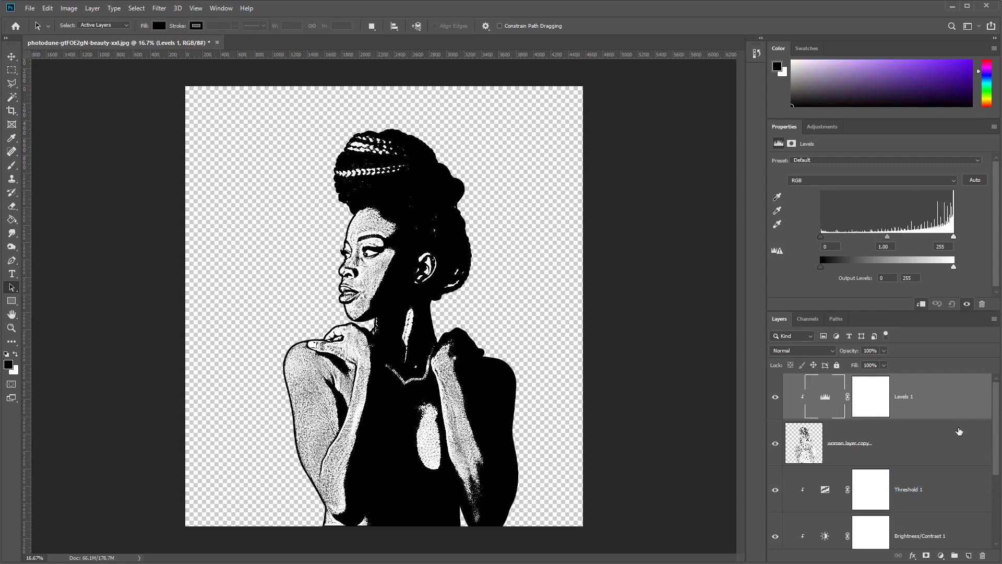
scroll(965, 420, "down", 3)
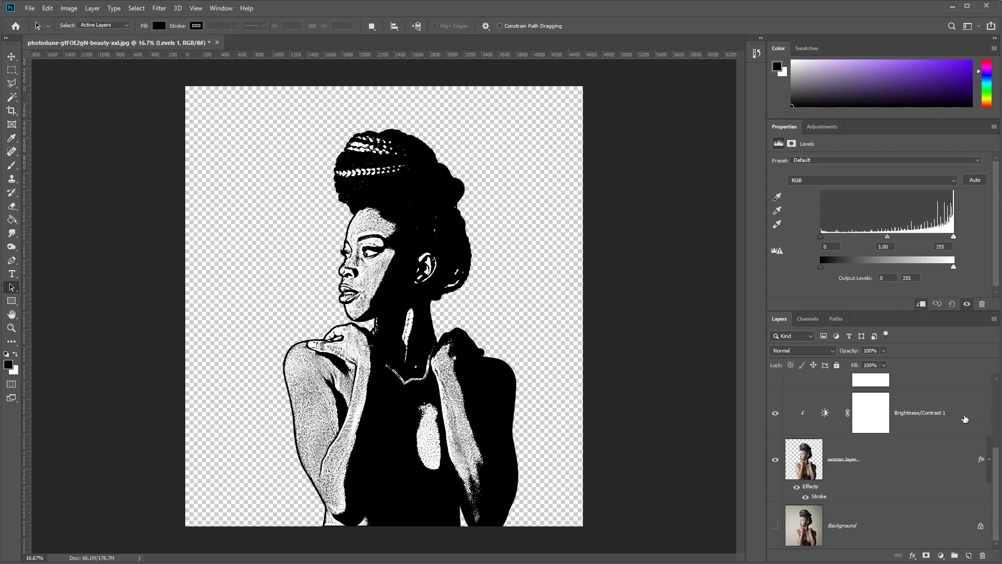
left_click(944, 475, "shift")
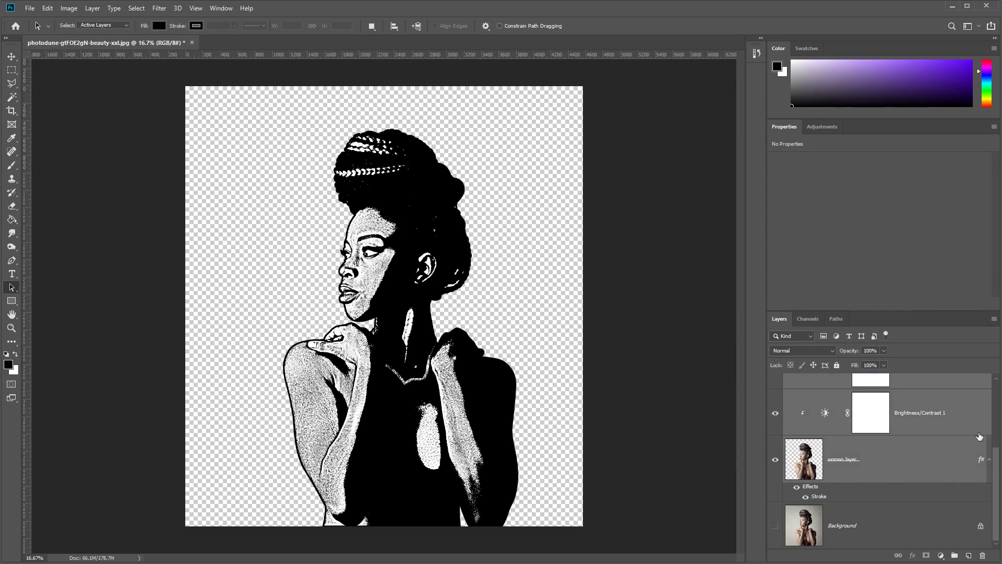
right_click(860, 450)
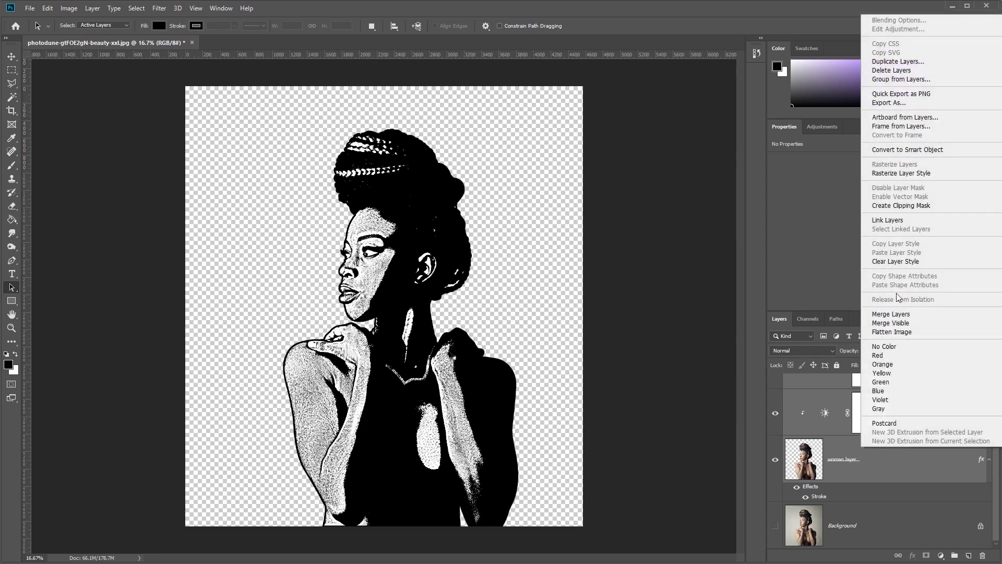
left_click(931, 151)
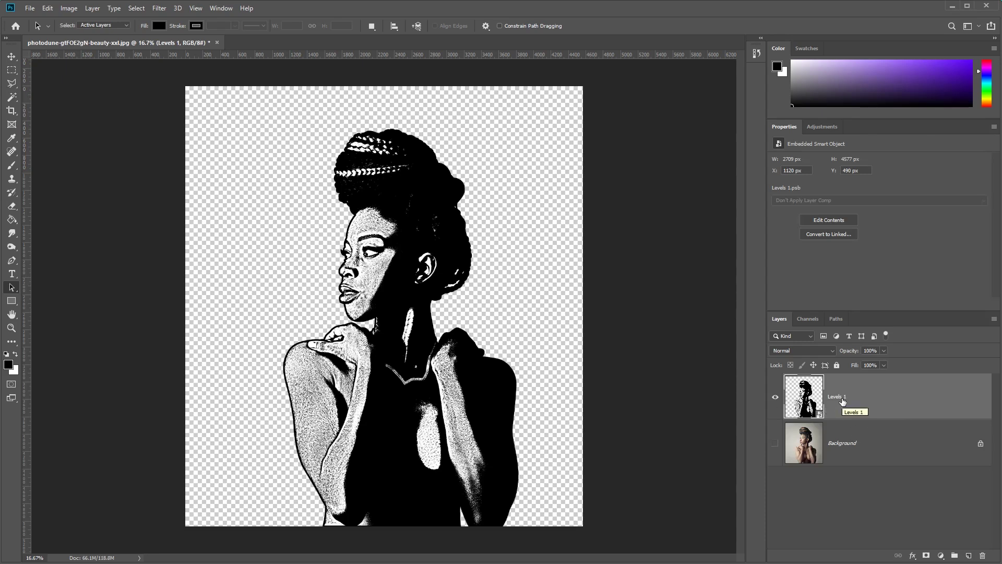
Rename the smart object layer as Warhol Effect
double_click(841, 397)
type("Warhol Effect")
key("Return")
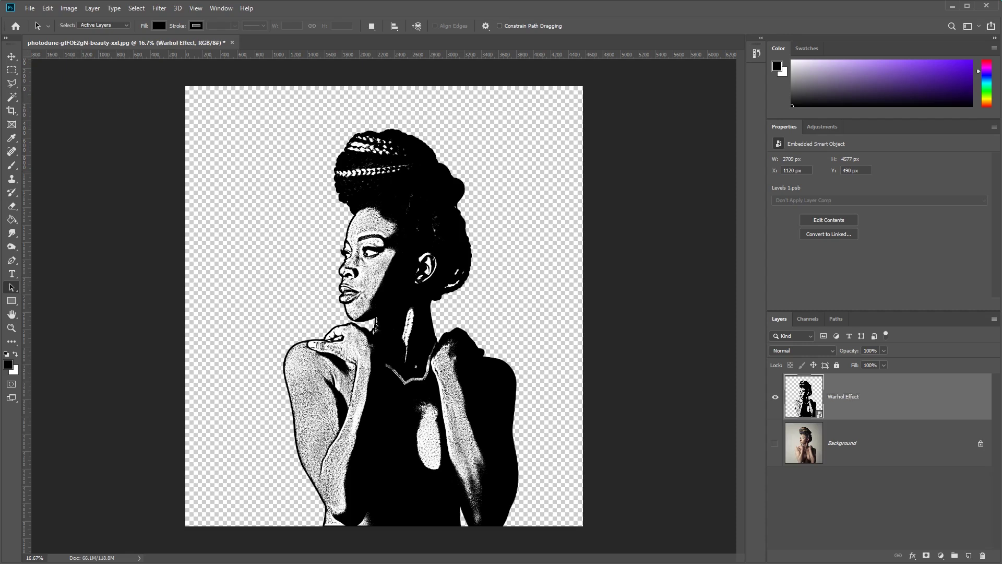
Add a Gradient Map adjustment layer above Warhol Effect and clip it to that layer
left_click(941, 556)
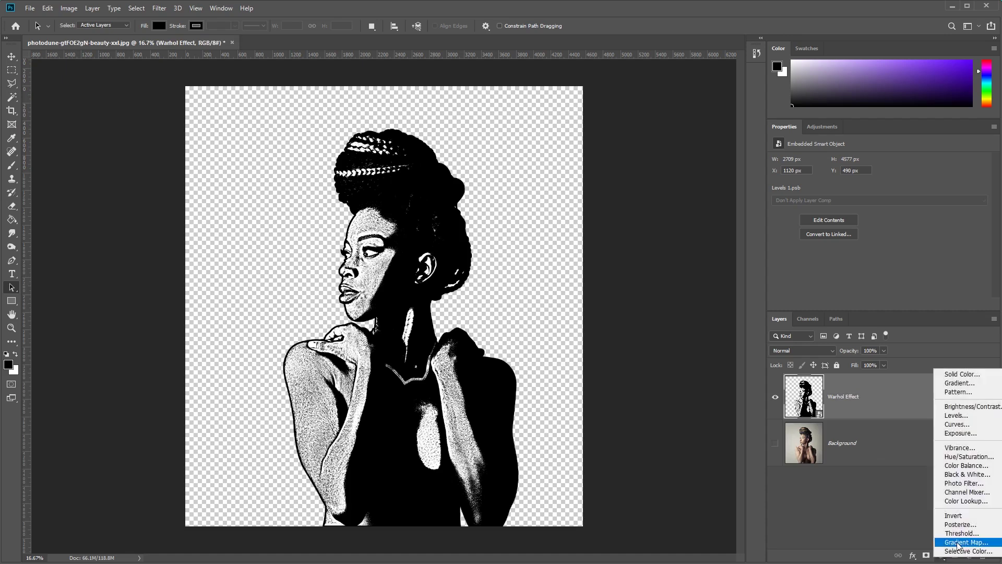
left_click(958, 542)
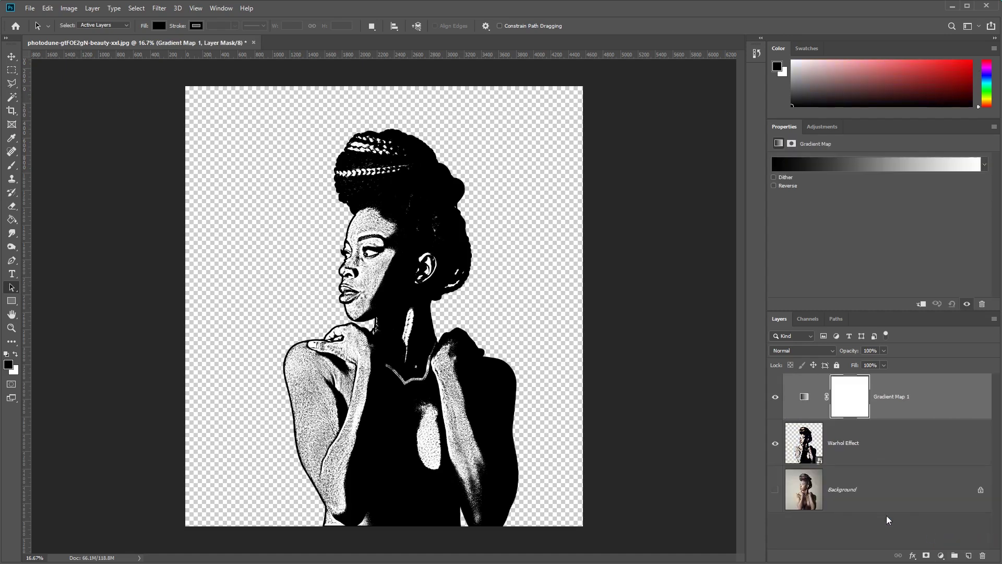
left_click(897, 399)
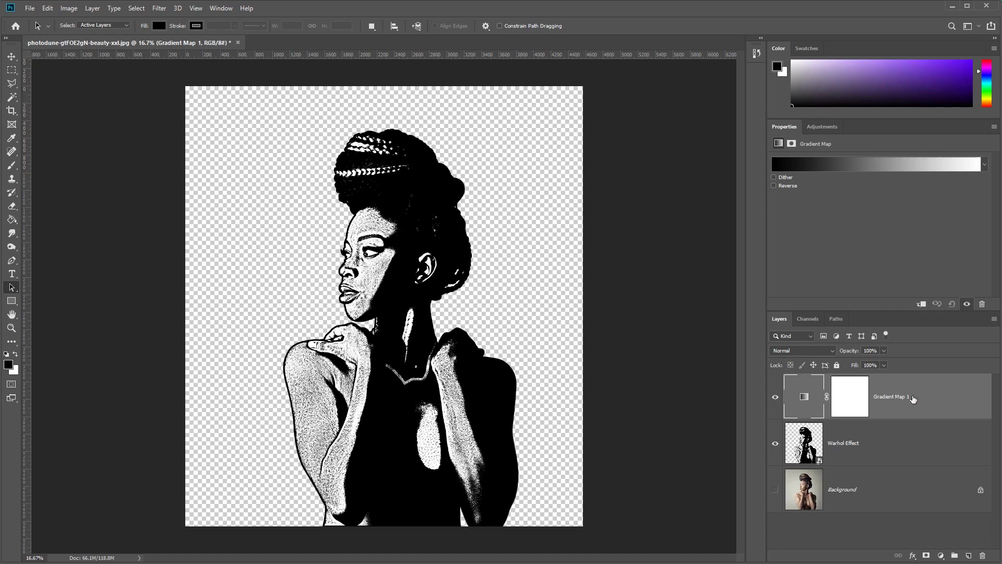
right_click(919, 388)
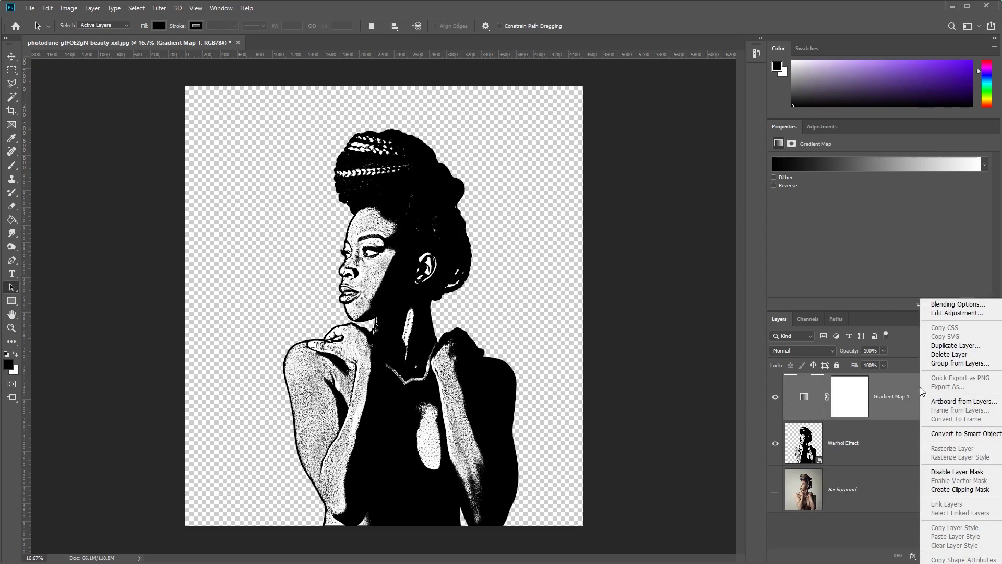
left_click(960, 489)
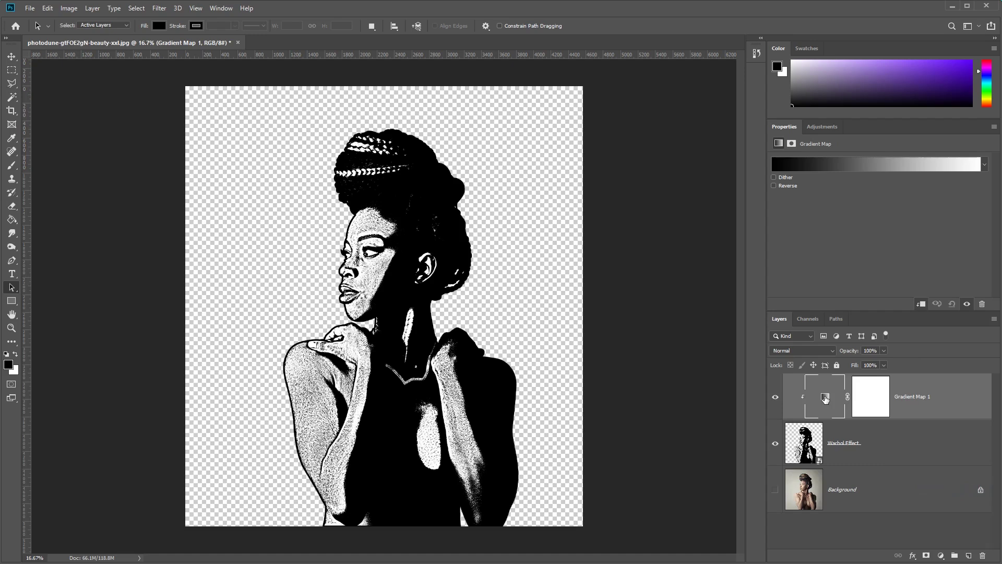
Open the Gradient Map's gradient for editing and set its black colour stop to 1a72ea
left_click(884, 166)
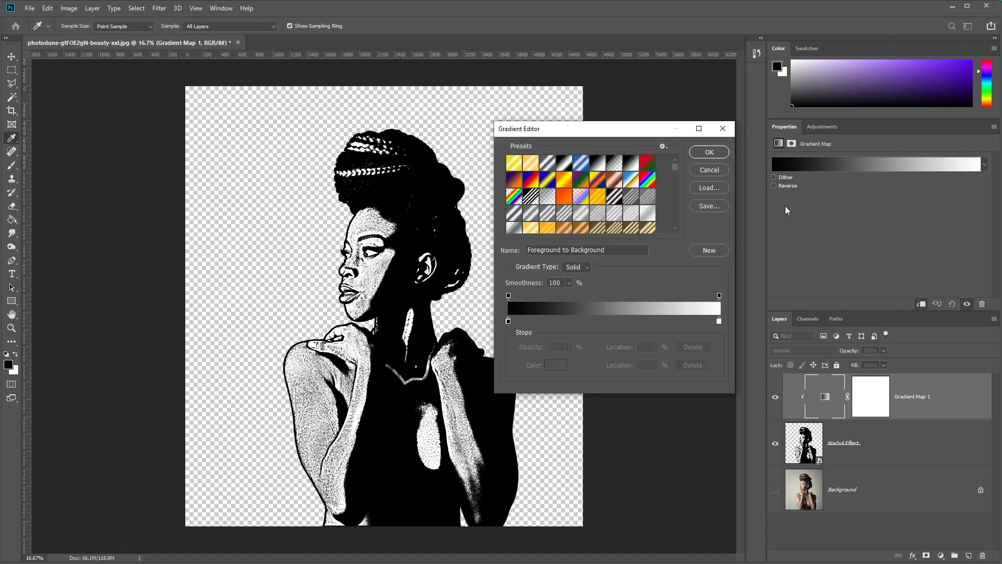
double_click(509, 322)
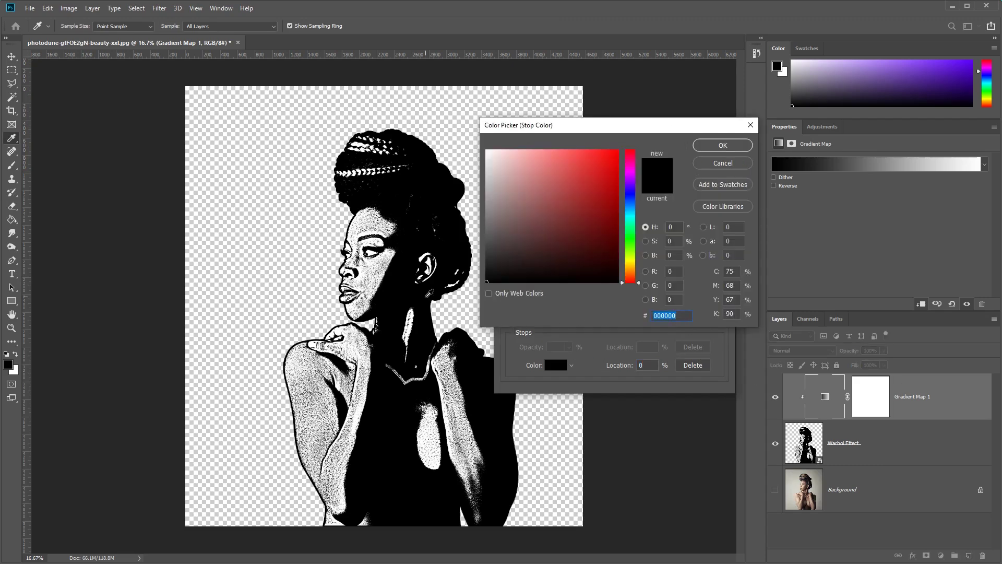
type("1a")
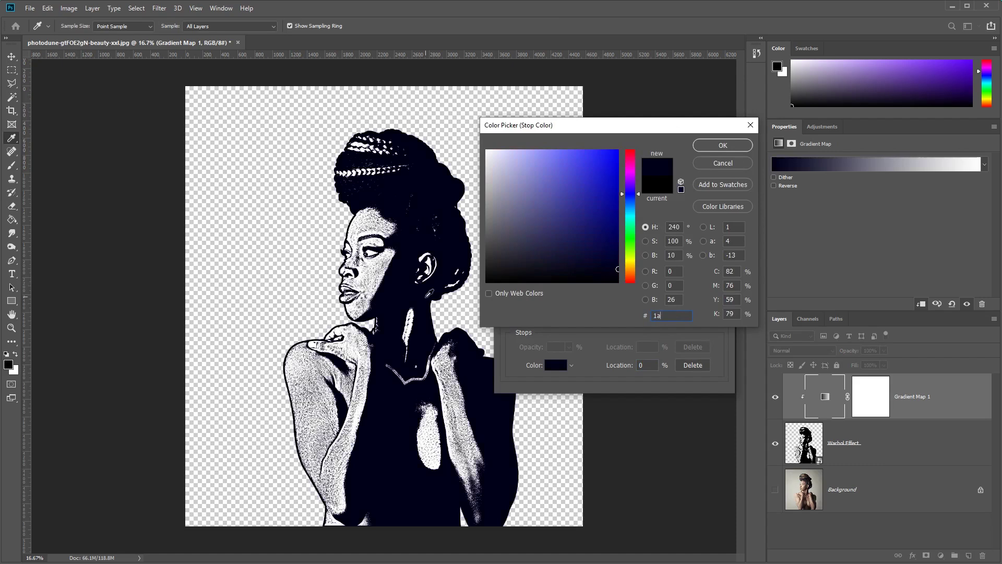
type("72ea")
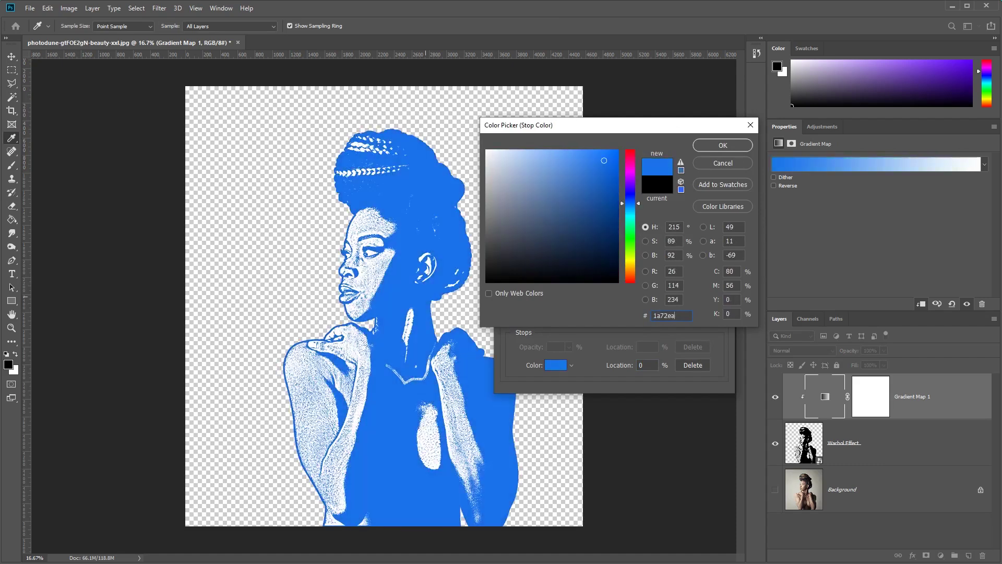
left_click(711, 148)
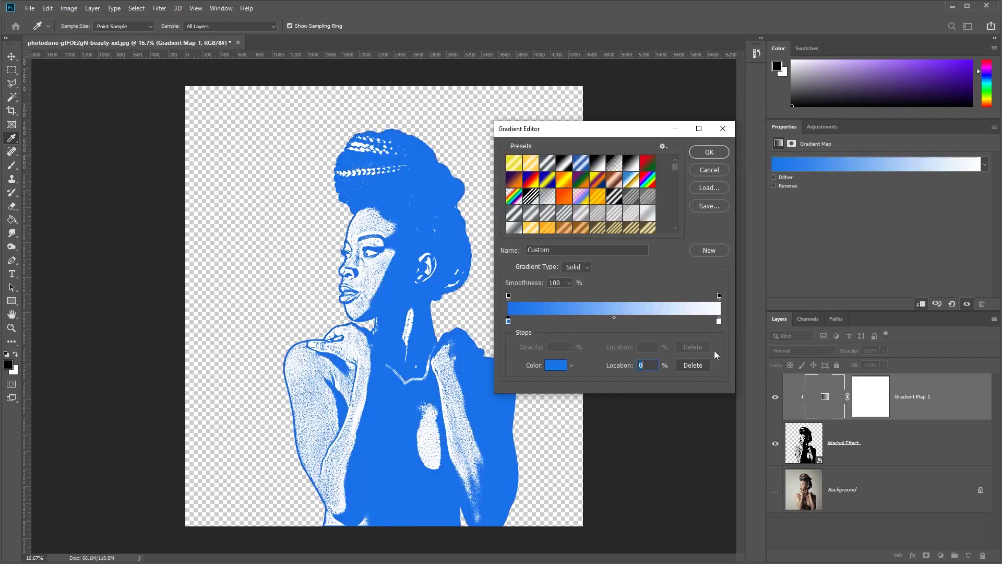
Set the gradient's white end stop to ffc119 and apply the edited gradient to Gradient Map 1
left_click(719, 321)
left_click(556, 365)
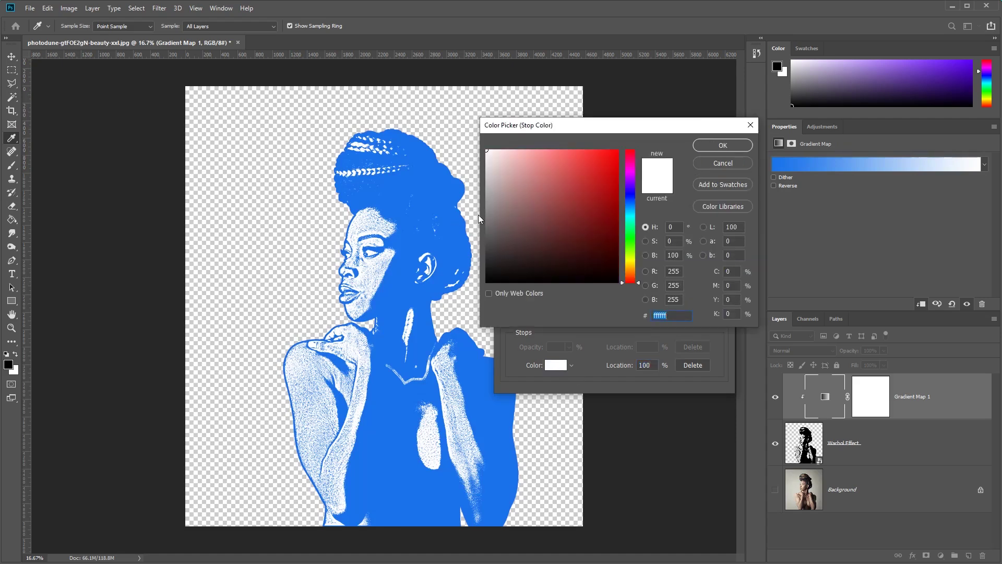
type("ffc")
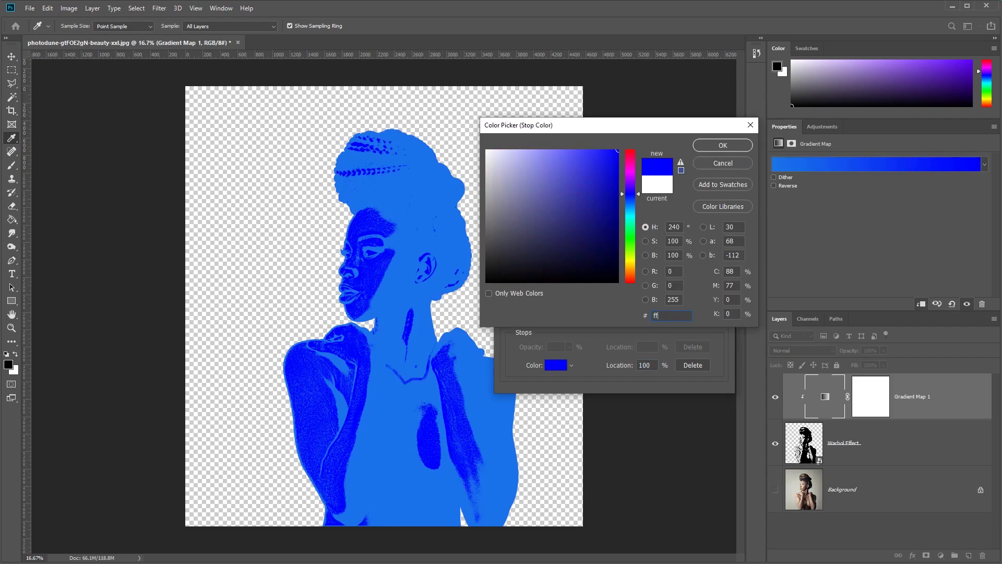
type("119")
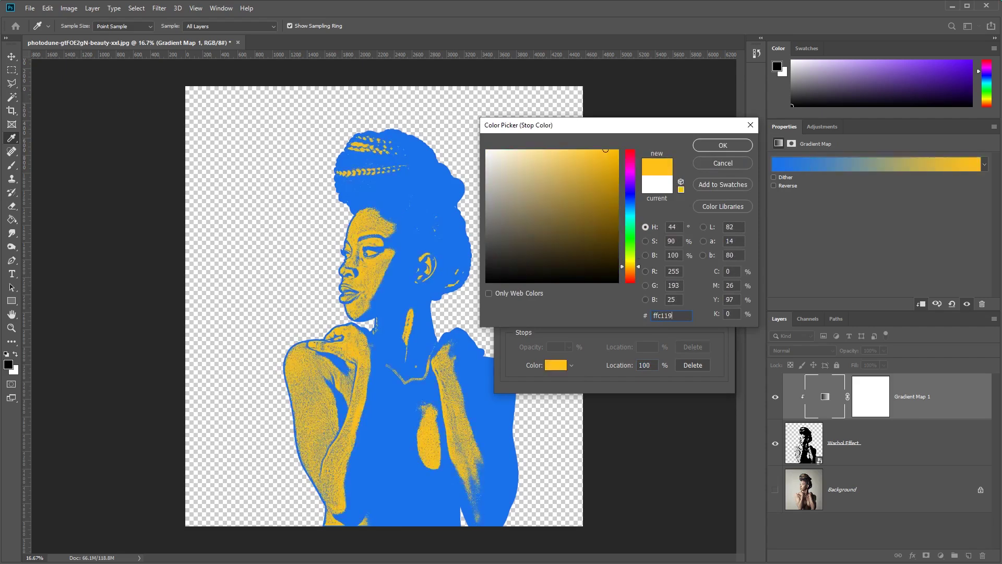
left_click(709, 148)
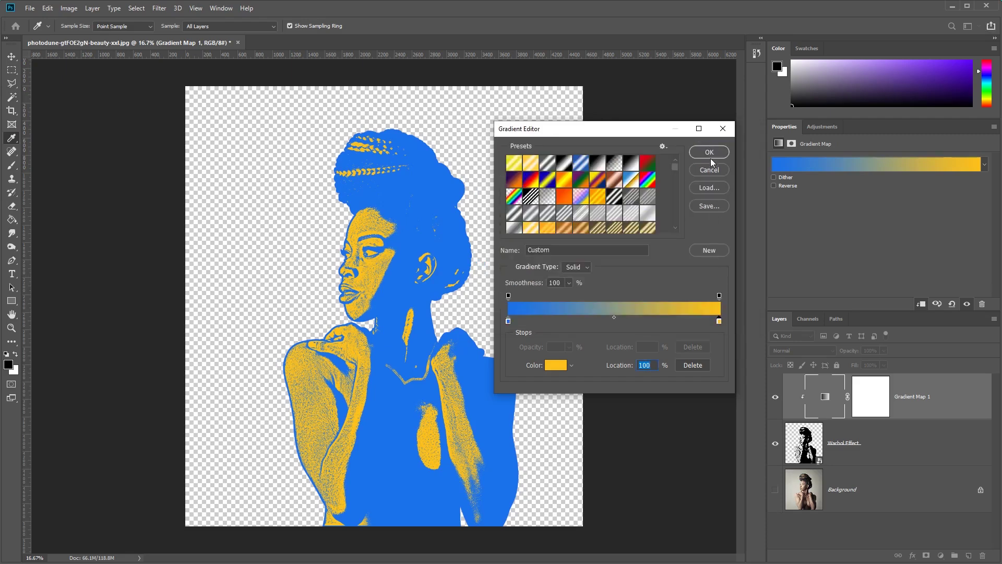
left_click(709, 152)
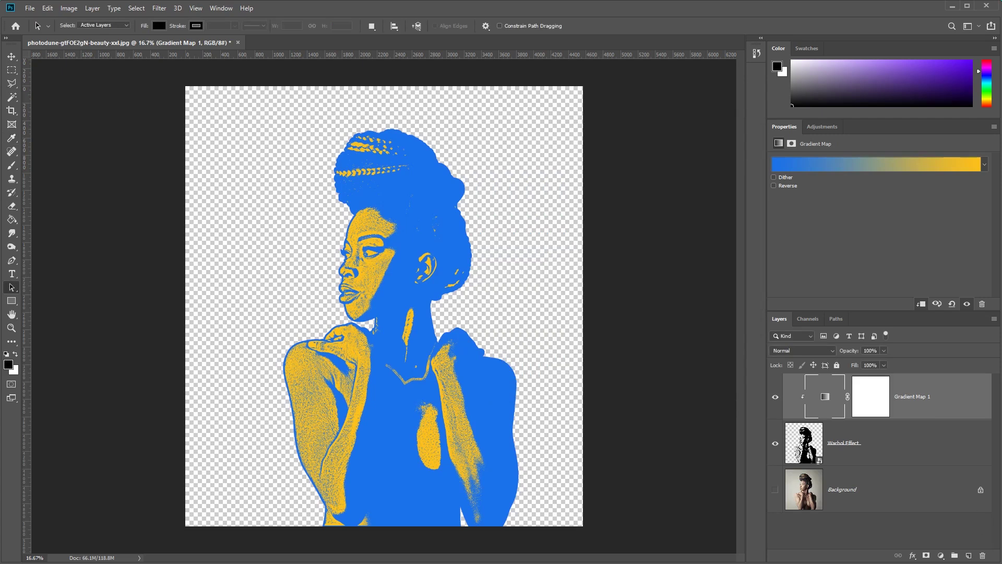
Add a new layer directly above Background and fill it with the colour f048e6 using the Paint Bucket
left_click(899, 491)
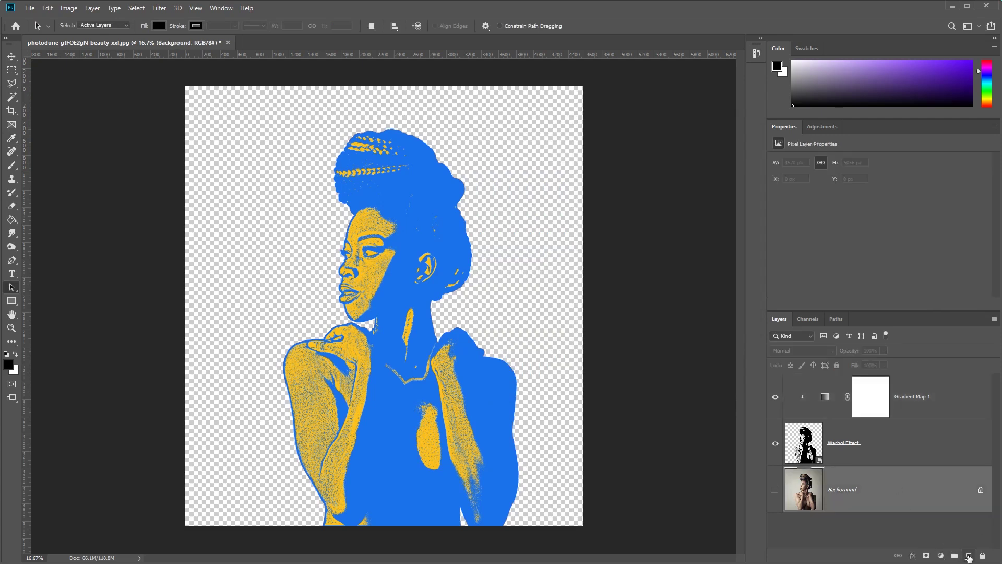
left_click(968, 556)
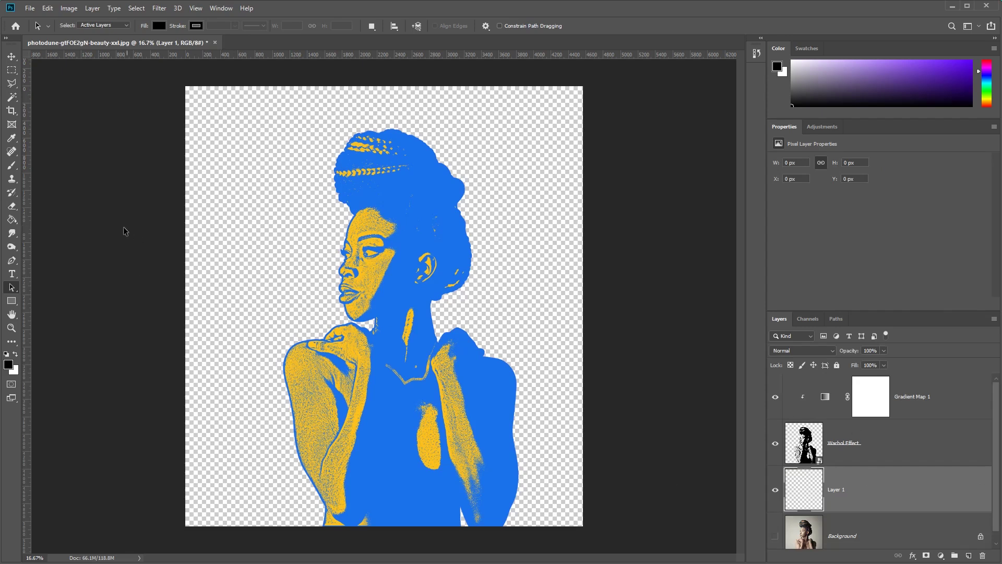
left_click(11, 219)
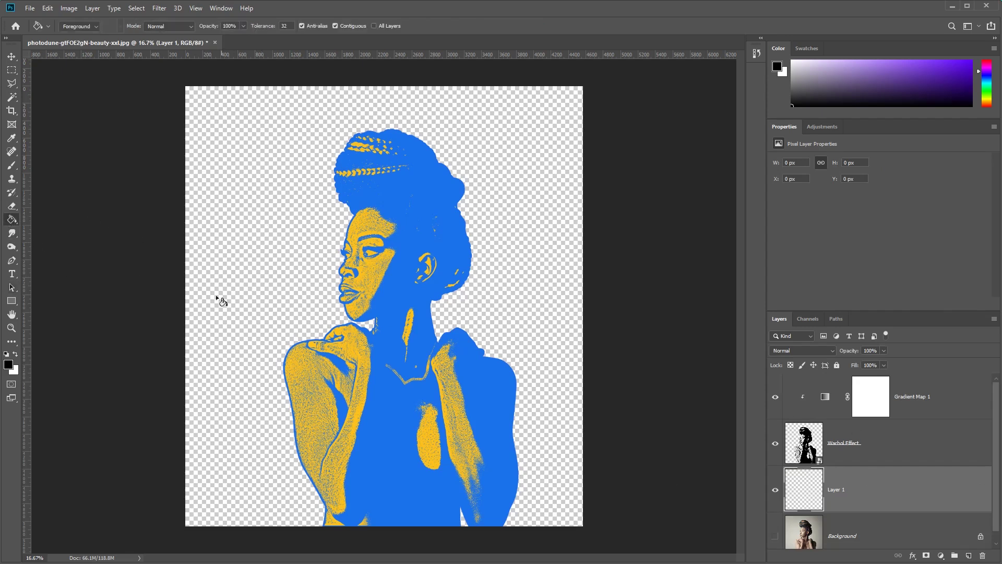
left_click(7, 365)
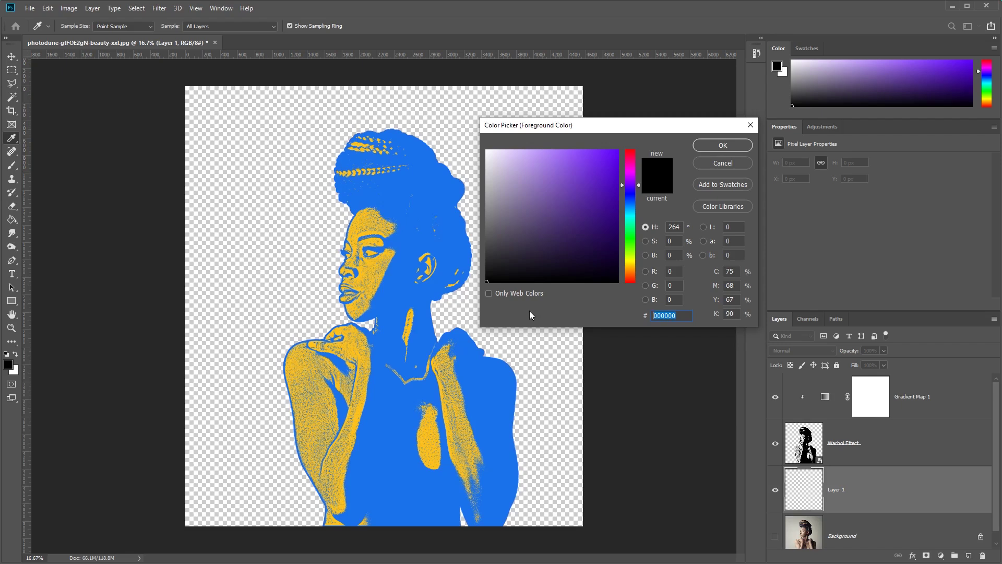
type("f048")
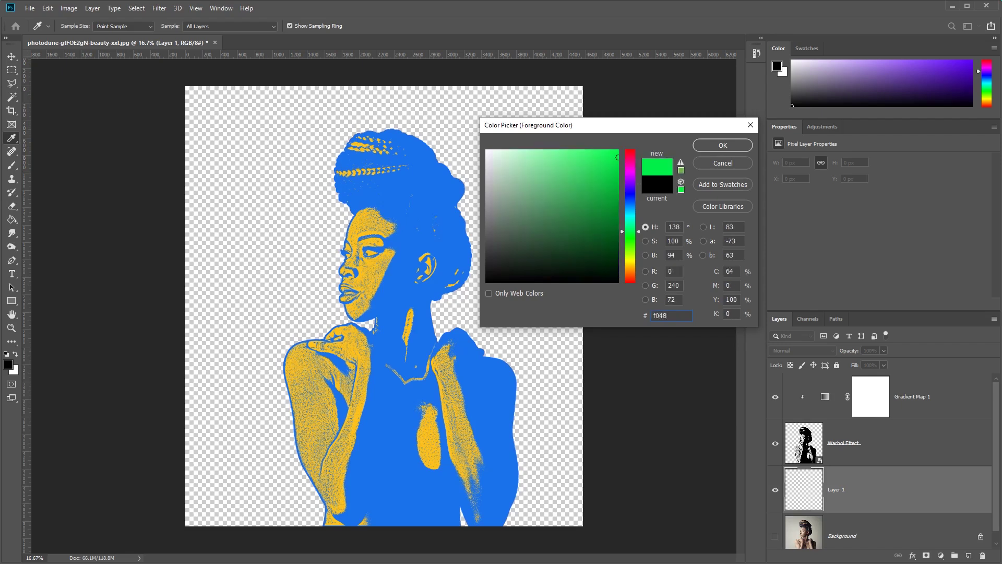
type("e6")
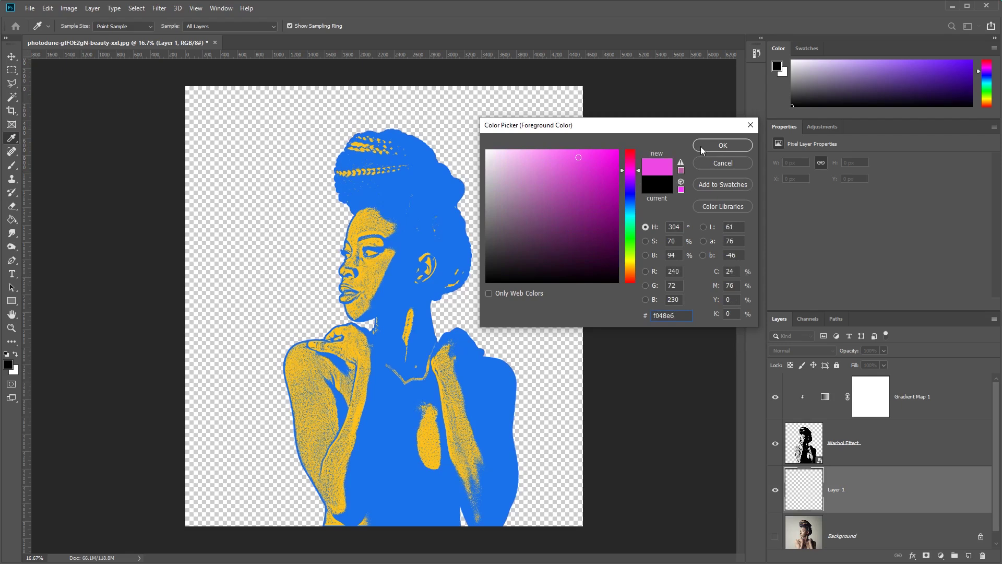
left_click(701, 146)
left_click(521, 207)
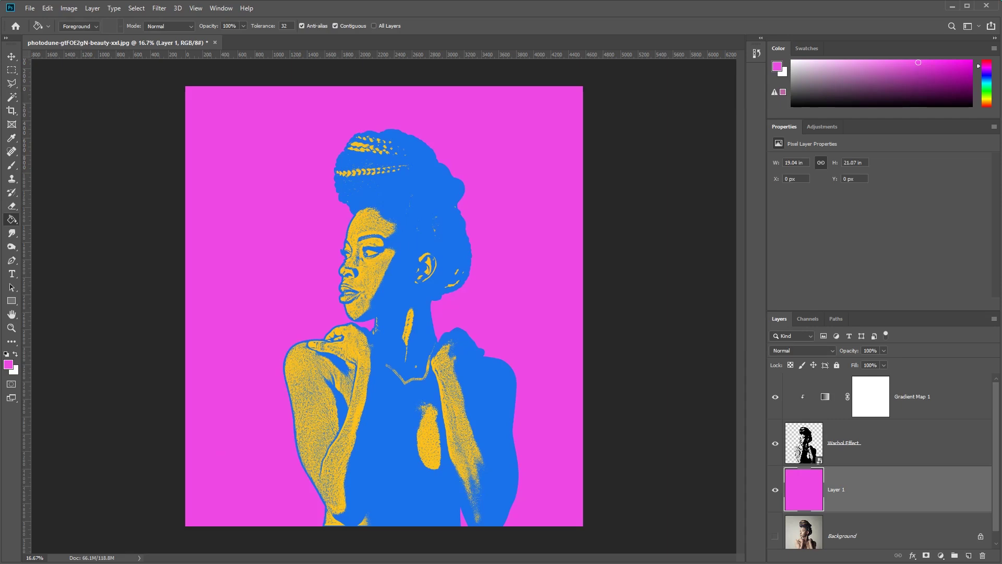
Open the contents of the Warhol Effect smart object and look through its adjustment layers
key("alt+bracketright")
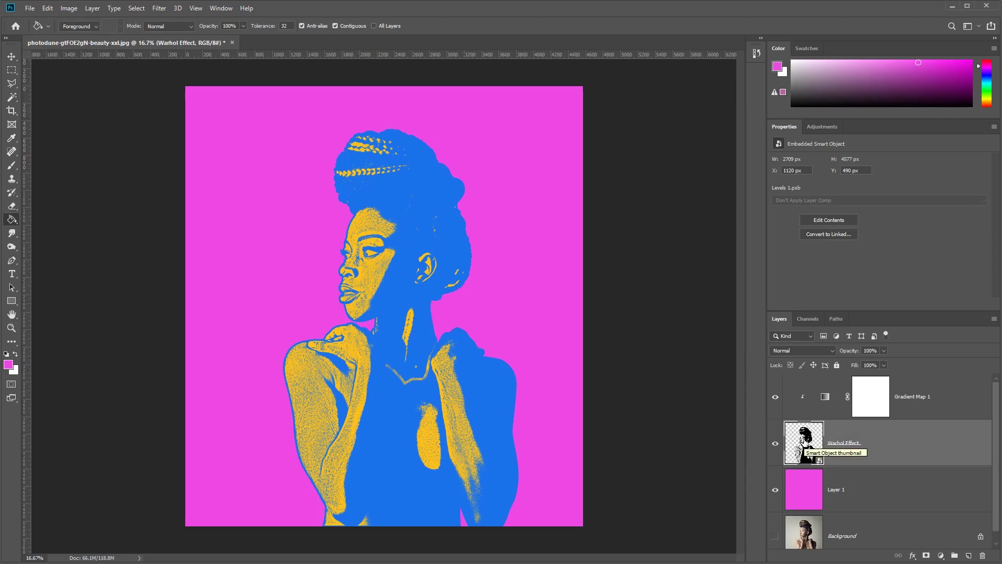
double_click(803, 441)
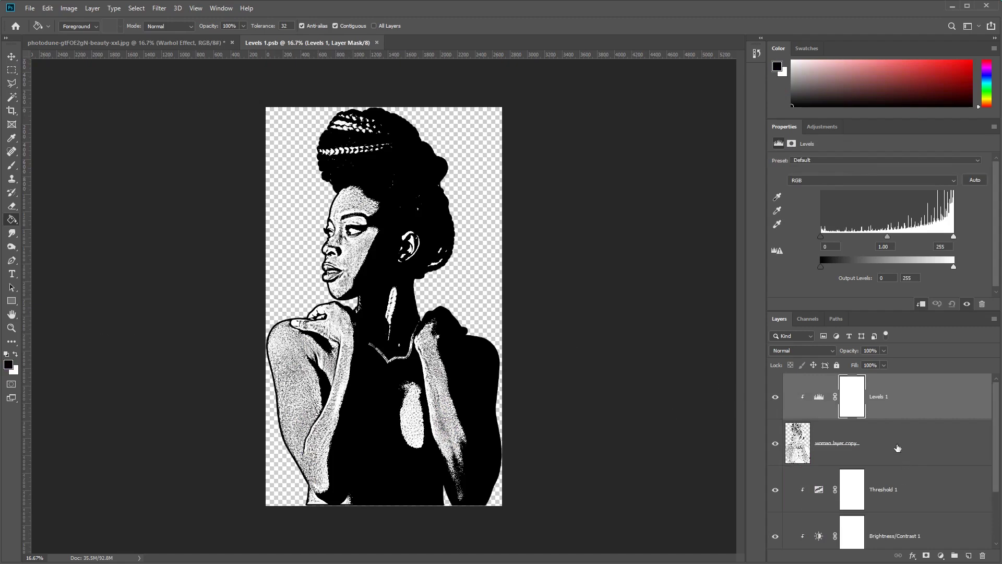
left_click(898, 524)
scroll(901, 520, "down", 2)
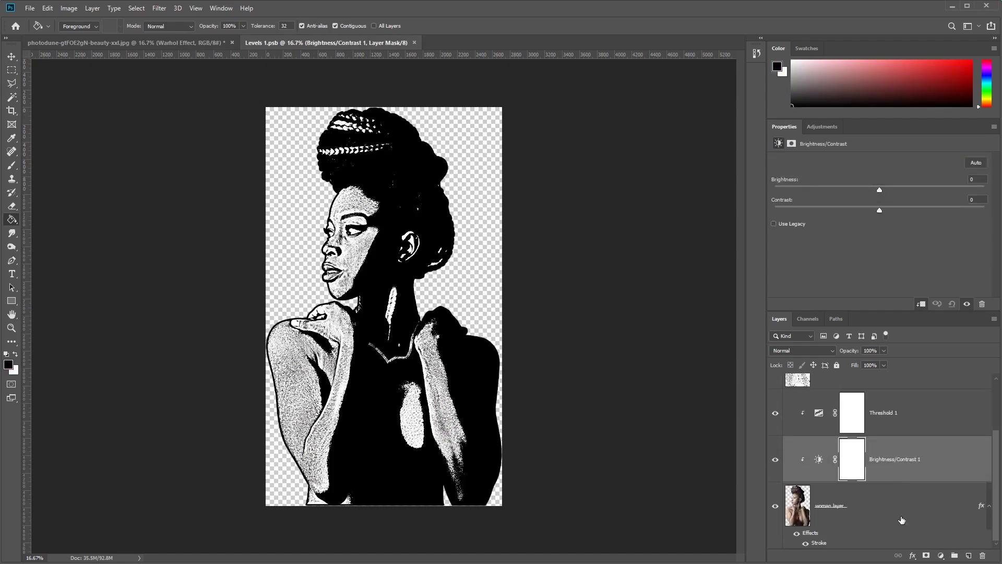
scroll(902, 519, "up", 2)
Lower the white input level of Levels 1 to 69 and set the Threshold 1 level to 112
left_click(896, 410)
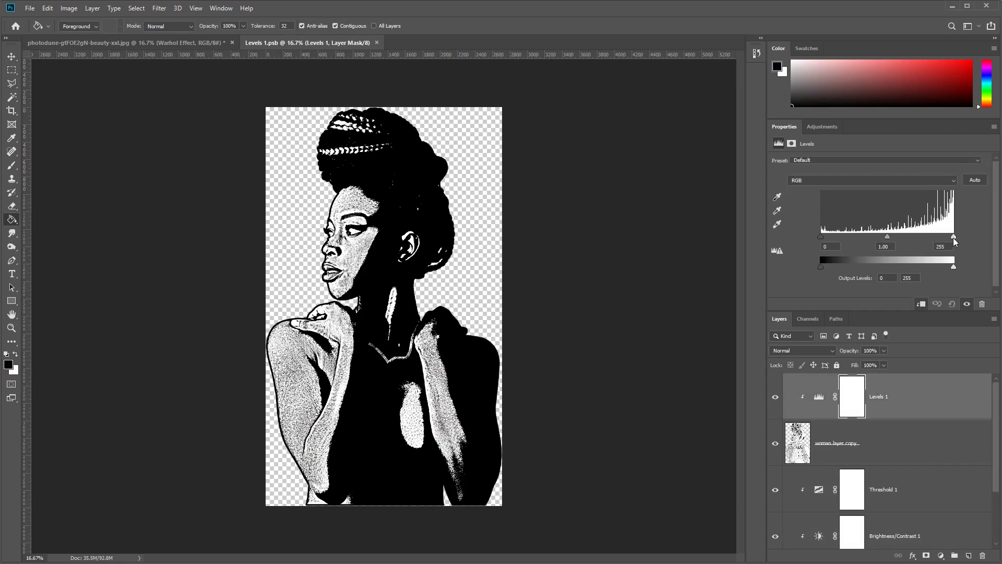
left_click_drag(954, 238, 906, 236)
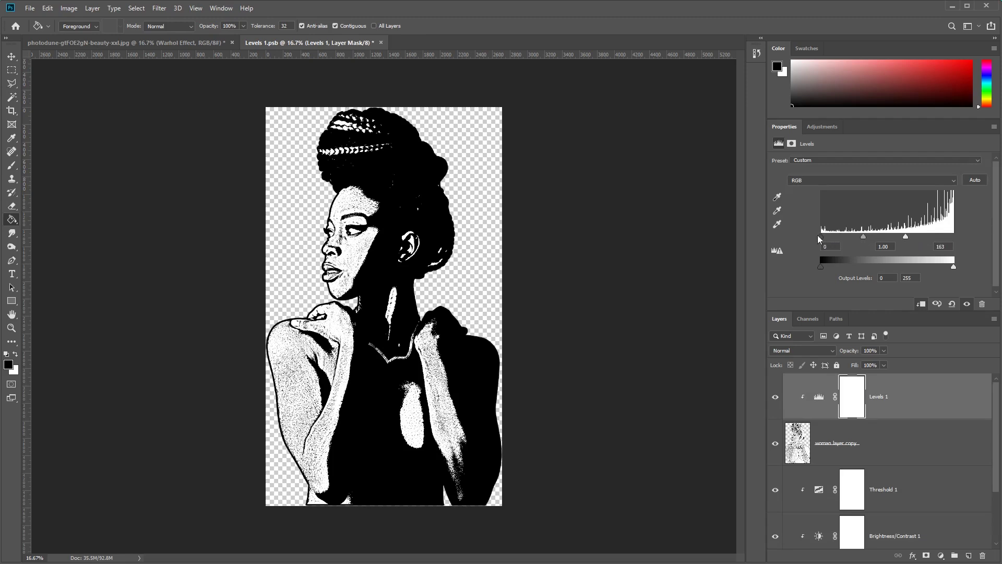
left_click_drag(904, 238, 865, 240)
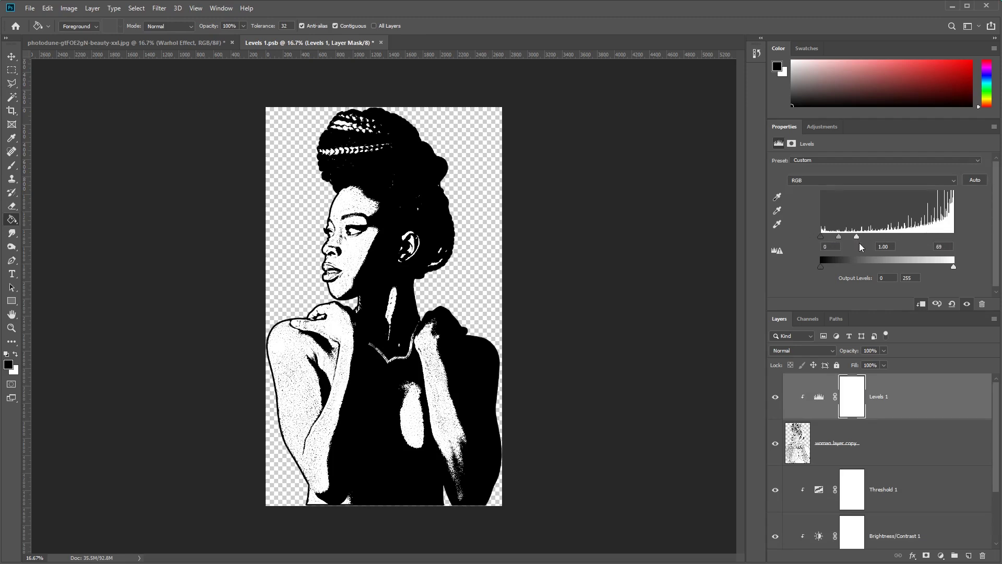
left_click(885, 496)
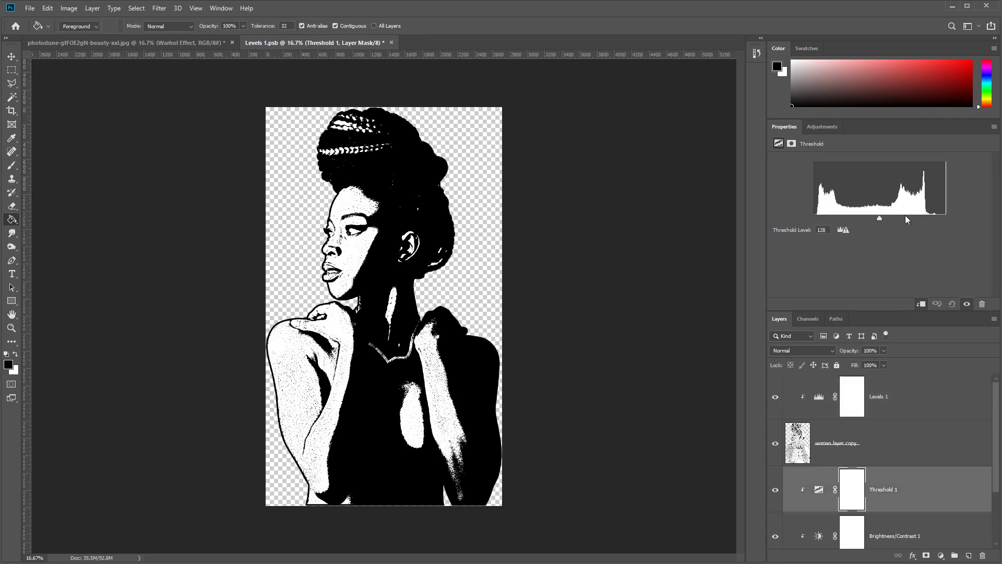
mouse_move(880, 217)
left_mouse_down()
mouse_move(896, 219)
mouse_move(859, 219)
mouse_move(871, 218)
left_mouse_up()
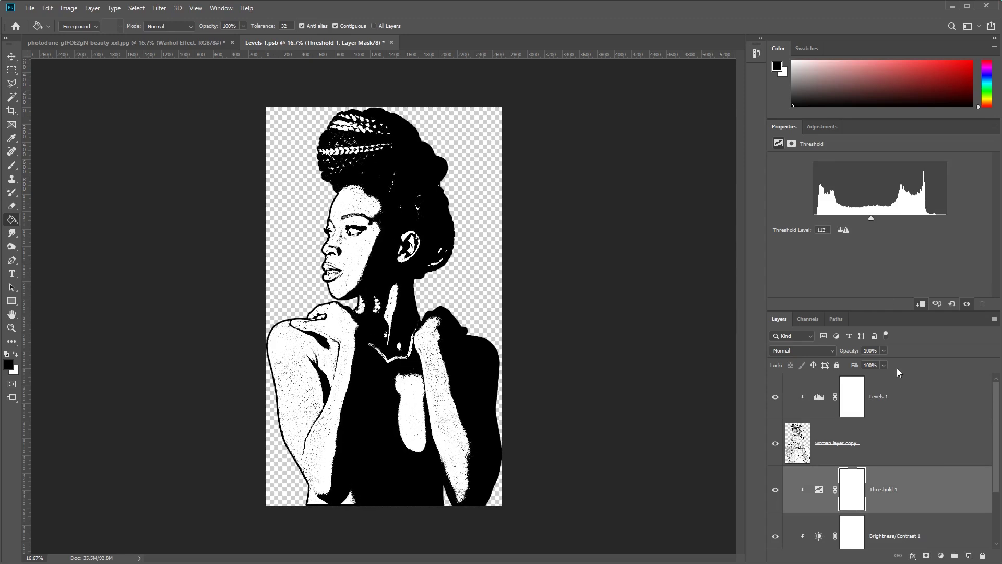
Set Levels 1 to midtones 1.77 and white input 53, and Brightness/Contrast 1 to -1 for both values
left_click(897, 401)
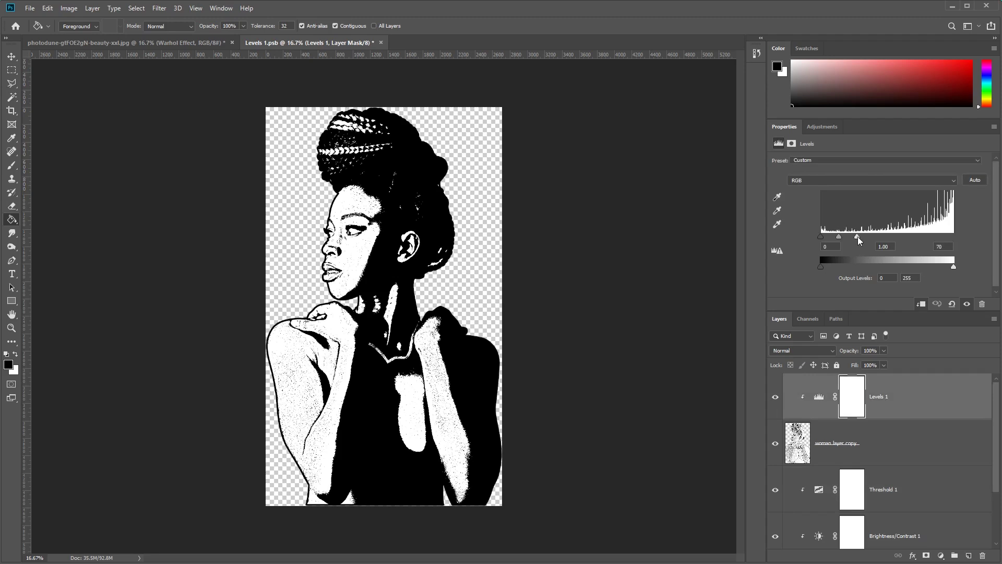
left_click_drag(850, 236, 830, 236)
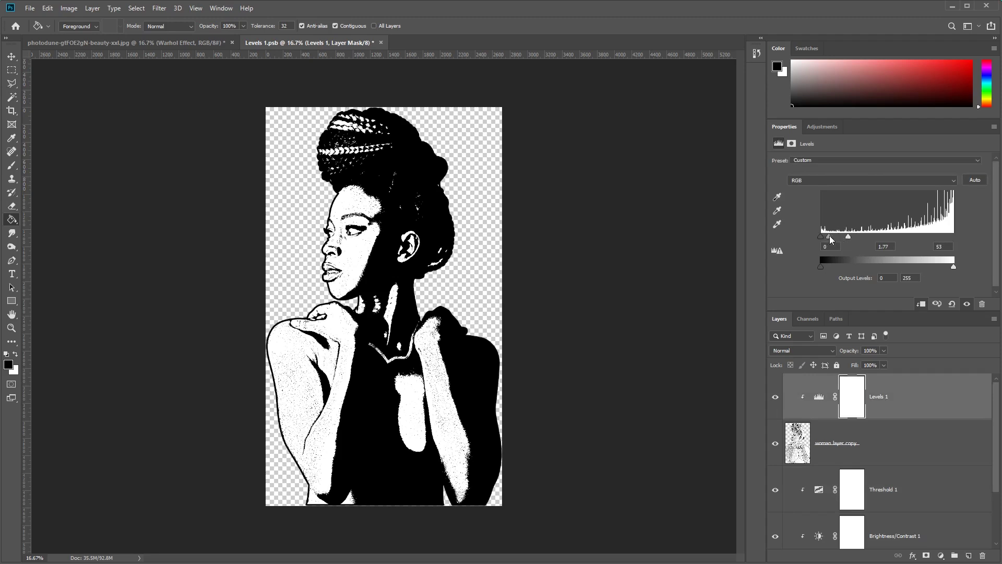
scroll(899, 483, "down", 2)
left_click(899, 467)
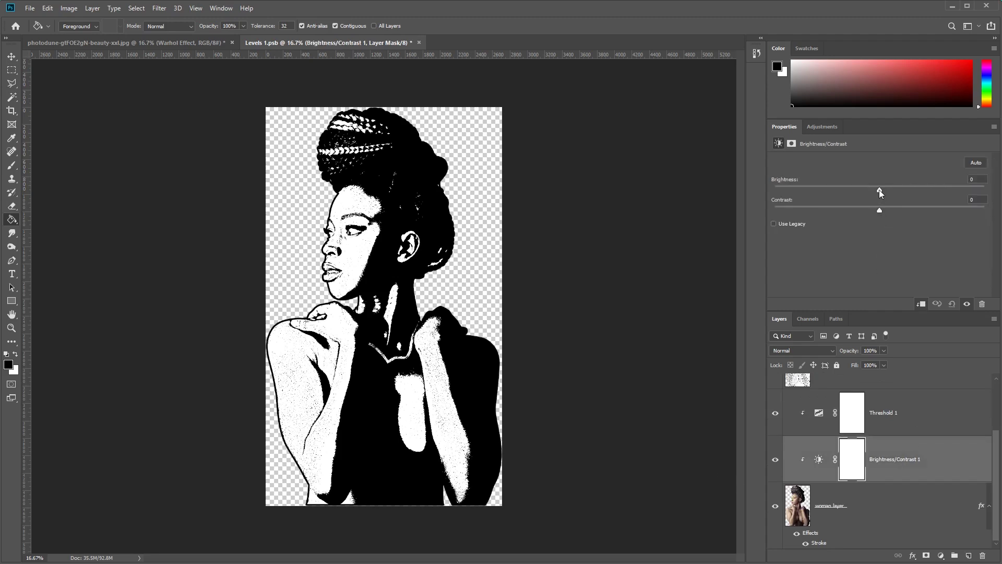
left_click_drag(879, 189, 877, 211)
Save the smart object's contents and close them to return to the main portrait document
left_click(29, 8)
left_click(63, 115)
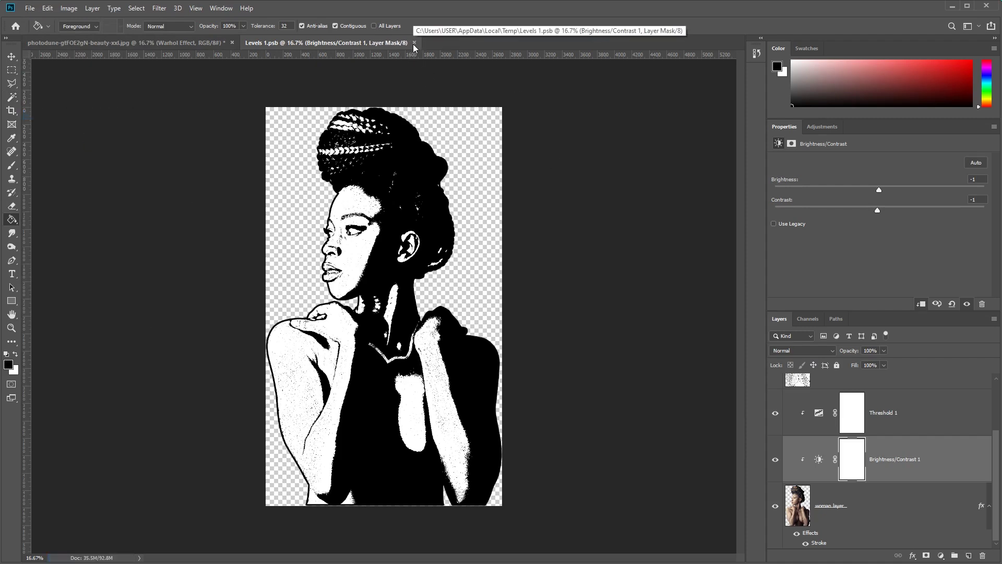
left_click(414, 43)
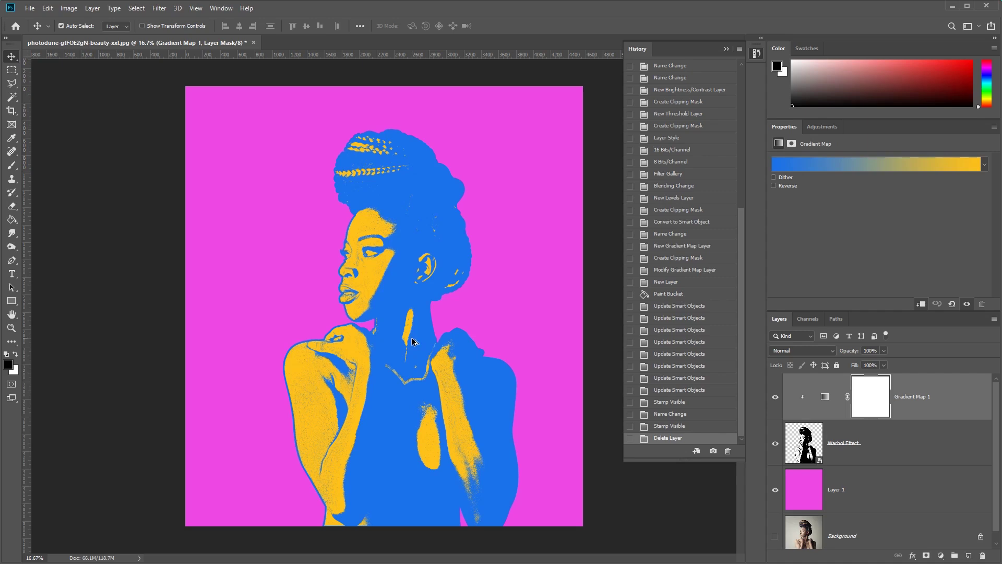
Stamp all visible layers into a new layer above Gradient Map 1 and rename it Pop Art
key("ctrl+shift+alt+e")
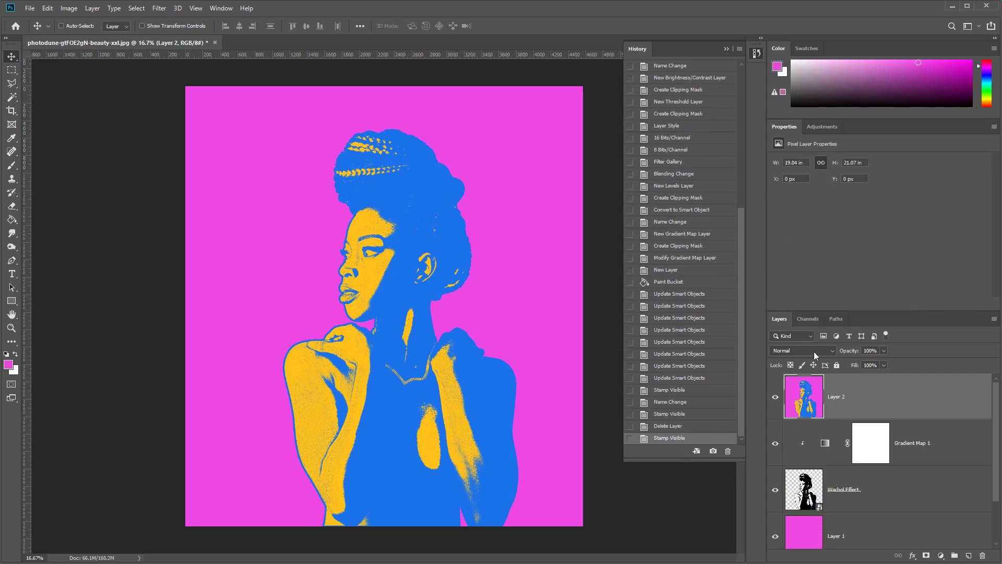
double_click(837, 396)
type("Popo")
type("Art")
key("Return")
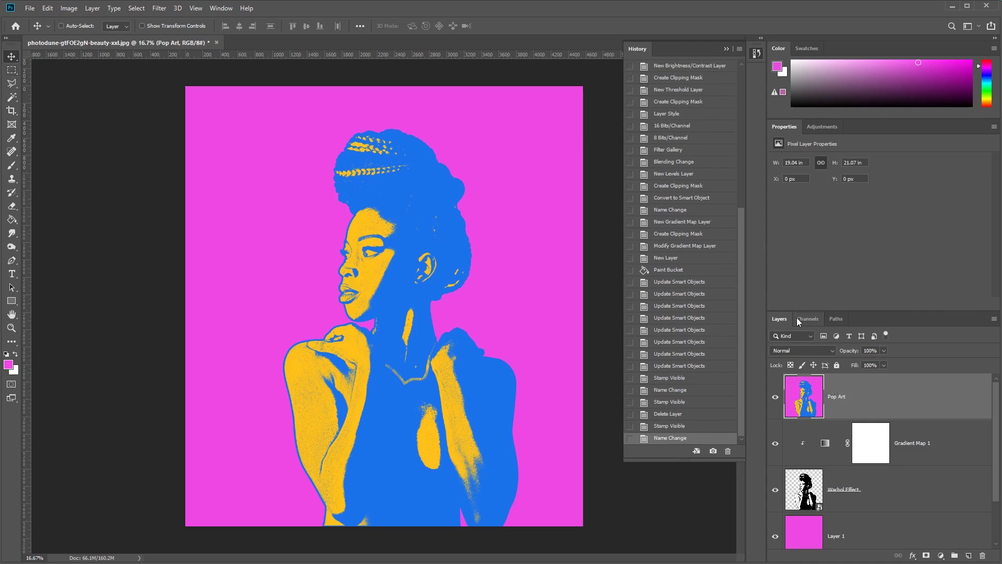
Scale the Pop Art layer proportionally to 50% of its width and height with Free Transform
key("ctrl+t")
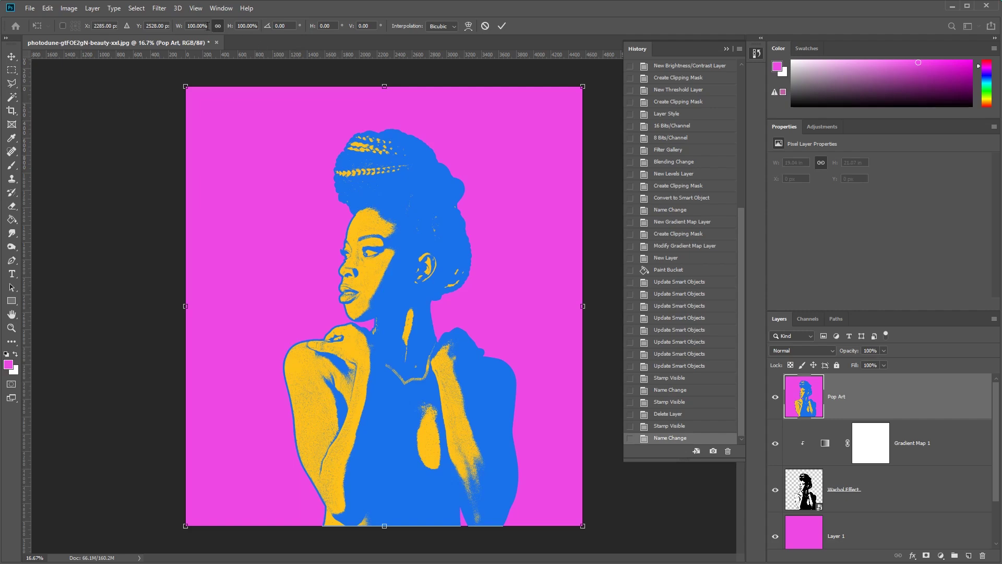
left_click_drag(208, 26, 187, 26)
type("50")
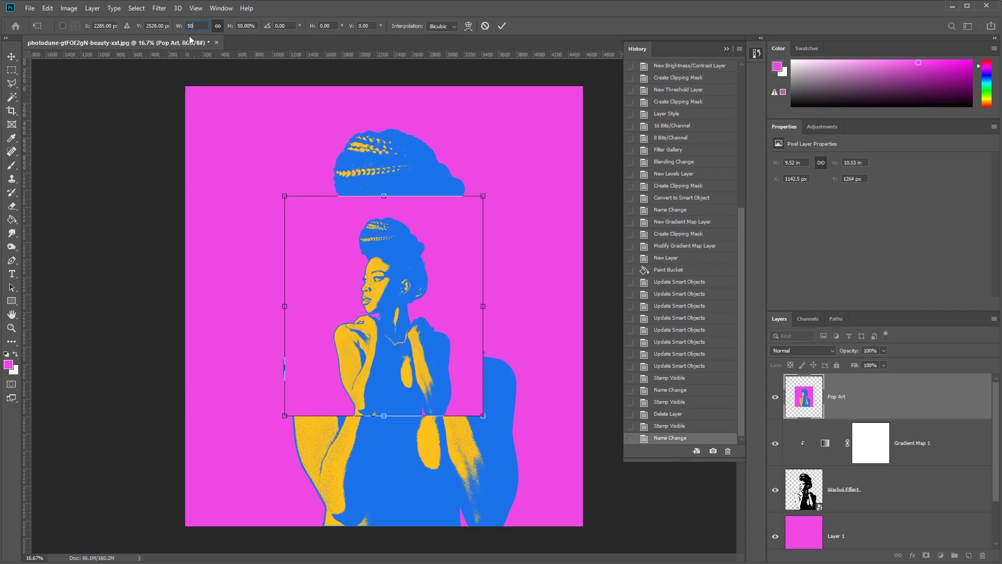
left_click(506, 25)
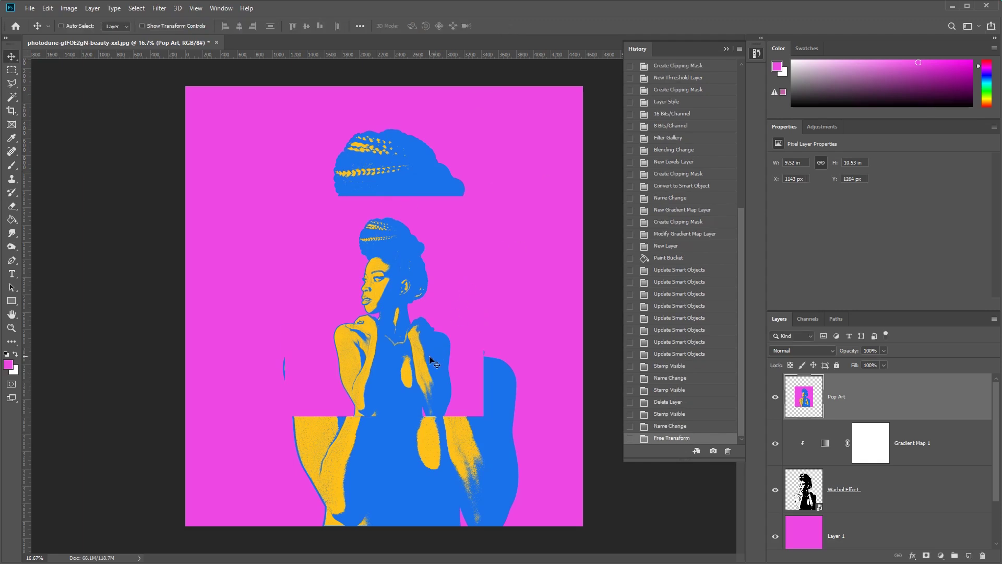
Move the Pop Art layer to the canvas's upper-left corner and convert the locked Background into a regular layer named Layer 0
left_click_drag(400, 340, 297, 240)
left_click(978, 424)
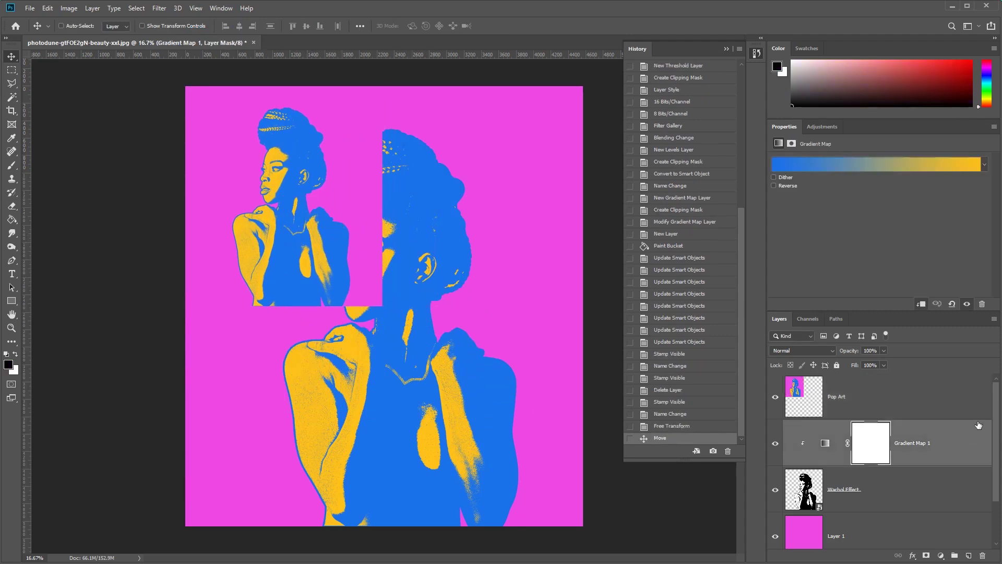
scroll(994, 397, "down", 3)
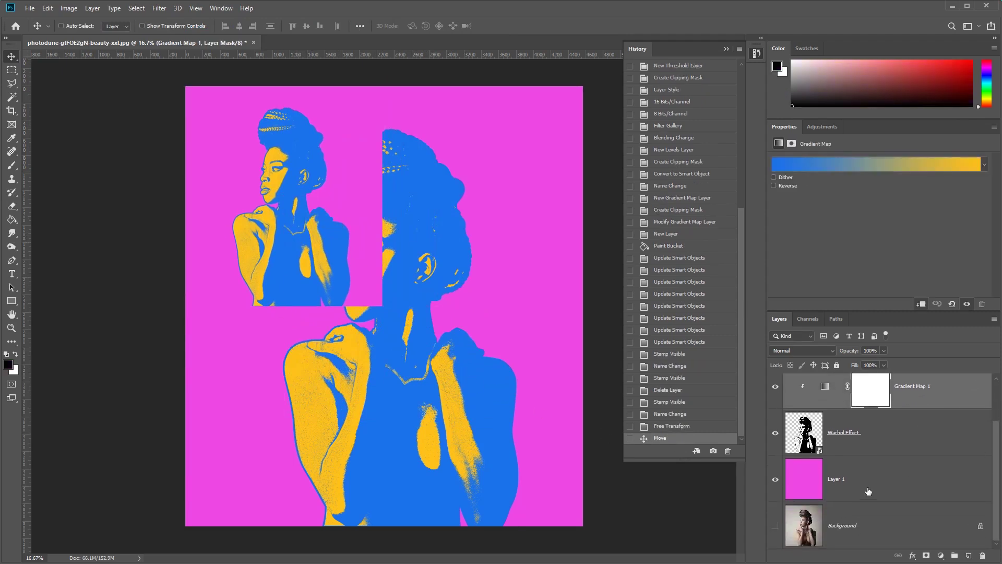
double_click(909, 526)
left_click(584, 173)
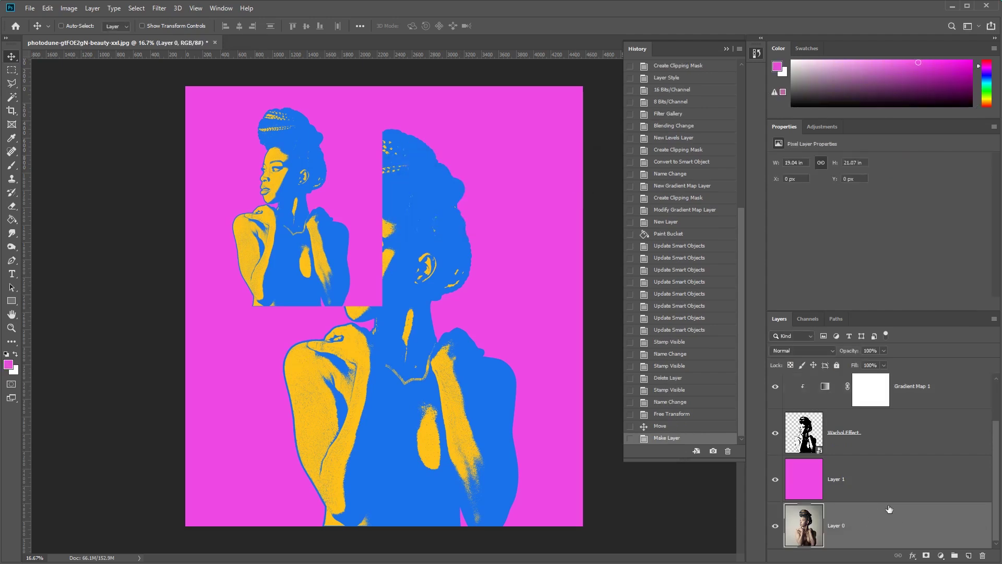
Group all the layers below Pop Art, from Gradient Map 1 down to Layer 0, and hide the group
scroll(888, 509, "up", 2)
left_click(934, 442)
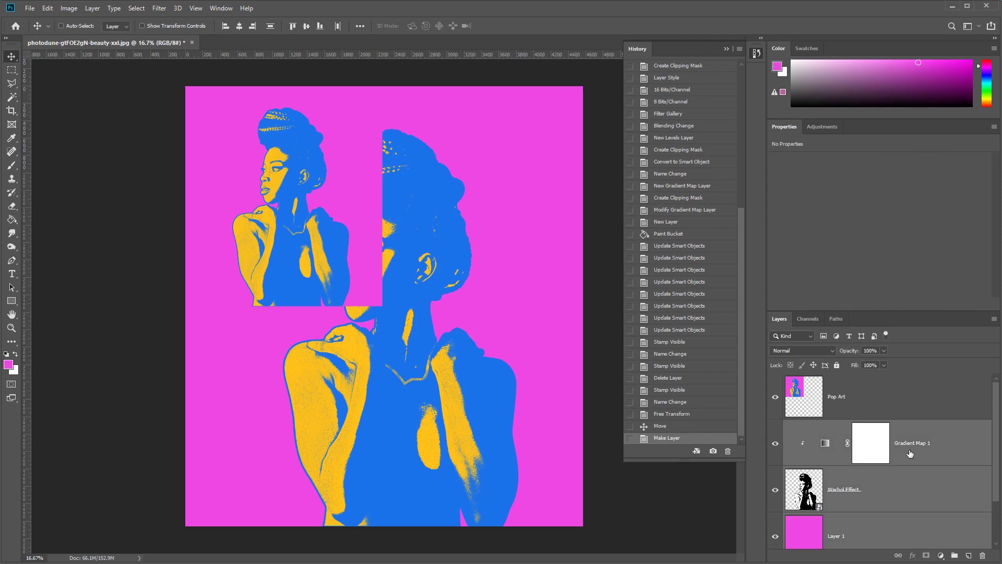
key("ctrl+g")
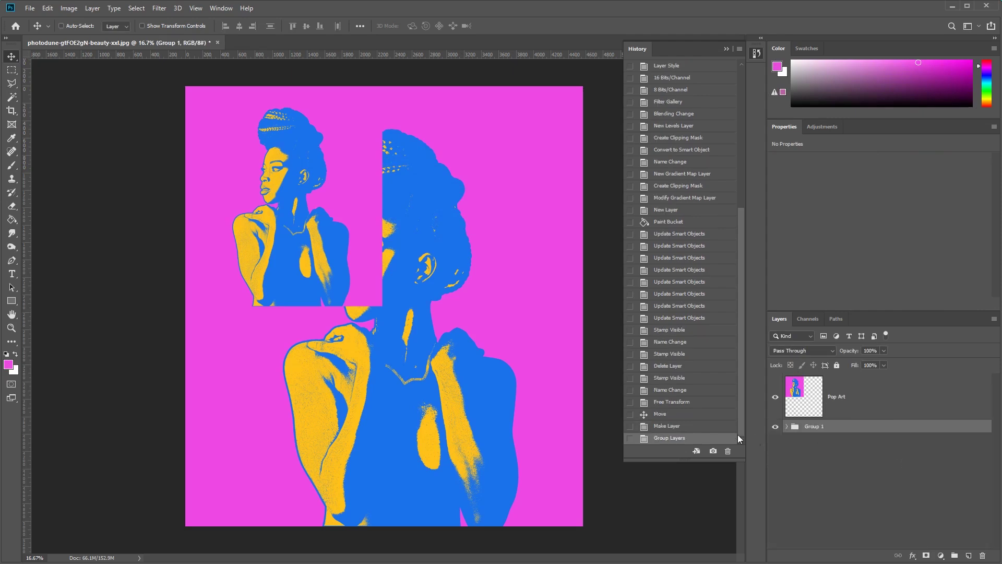
left_click(774, 427)
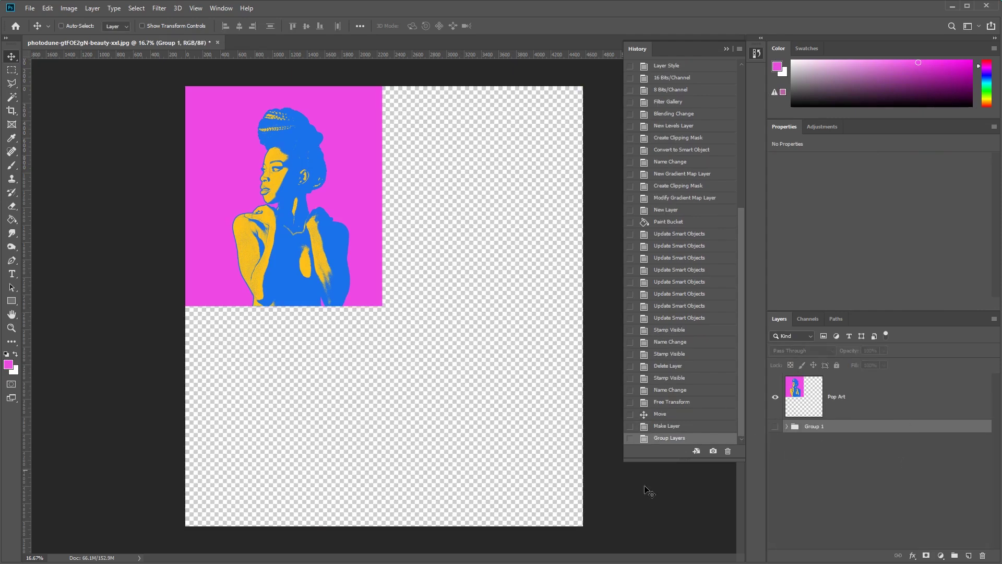
Align the Pop Art layer flush with the canvas's upper-left corner at X 0 px, Y 0 px
left_click(883, 393)
mouse_move(210, 166)
left_mouse_down()
mouse_move(286, 259)
mouse_move(212, 168)
left_mouse_up()
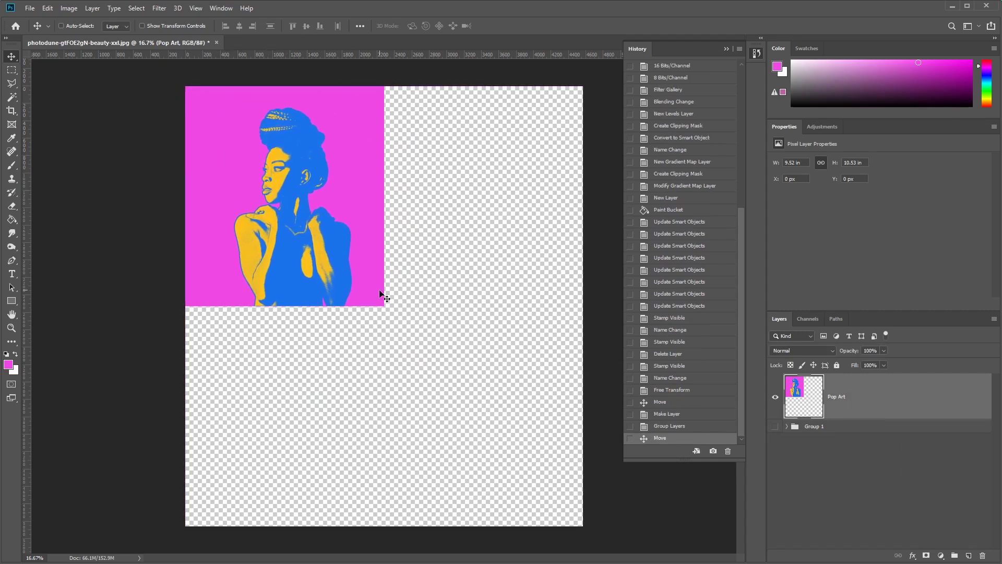
Duplicate the Pop Art layer in the same document as Pop Art 02
right_click(889, 401)
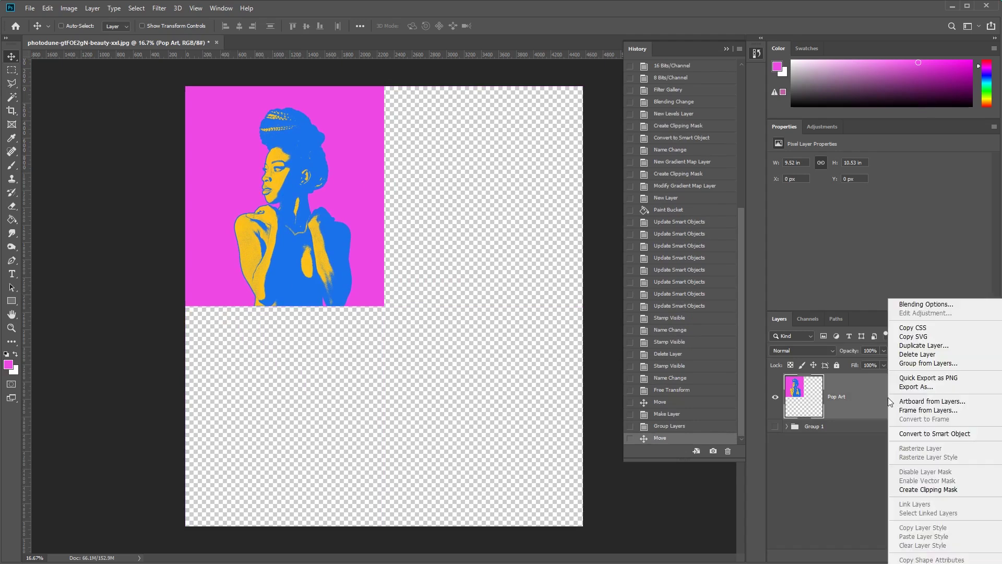
right_click(854, 391)
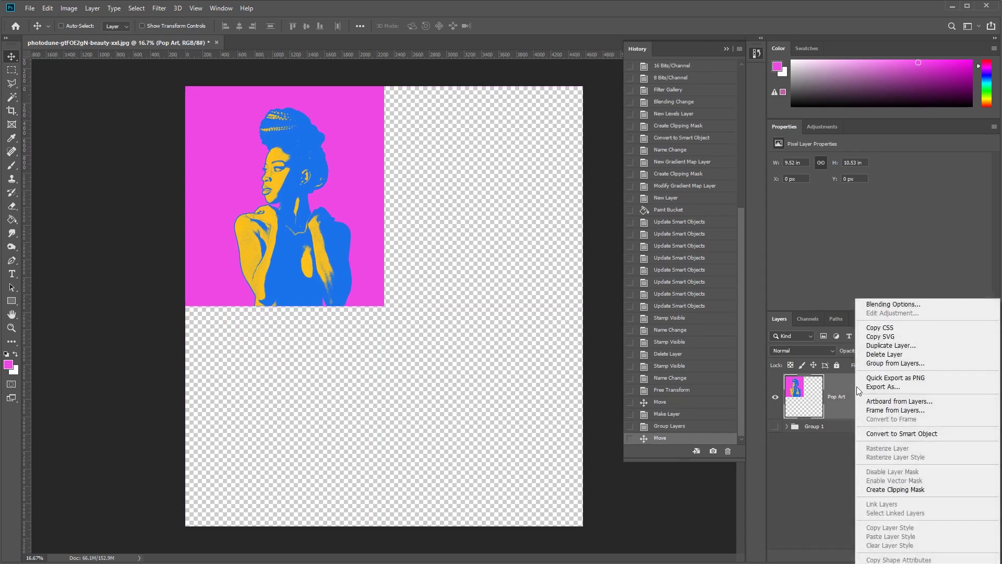
left_click(887, 345)
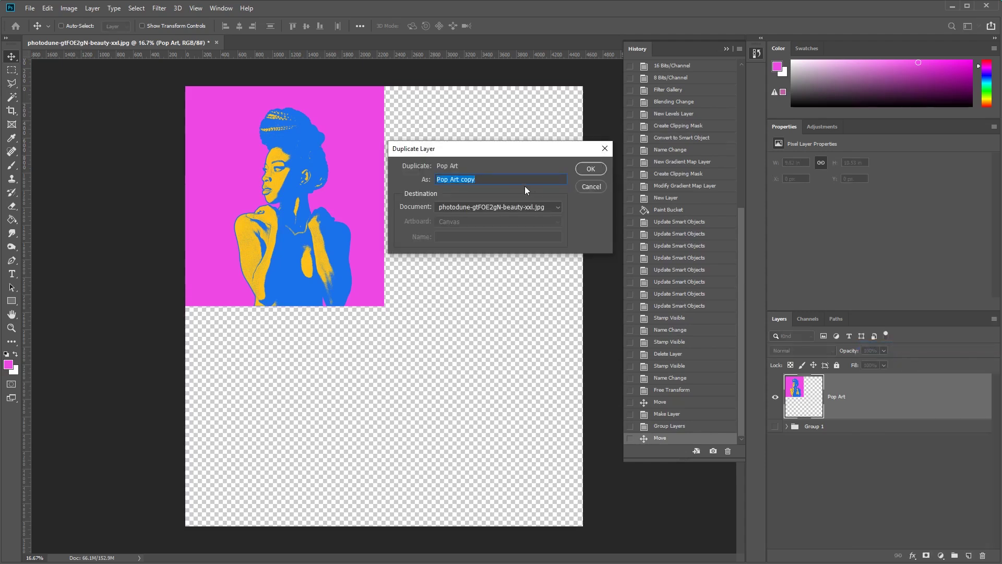
double_click(468, 179)
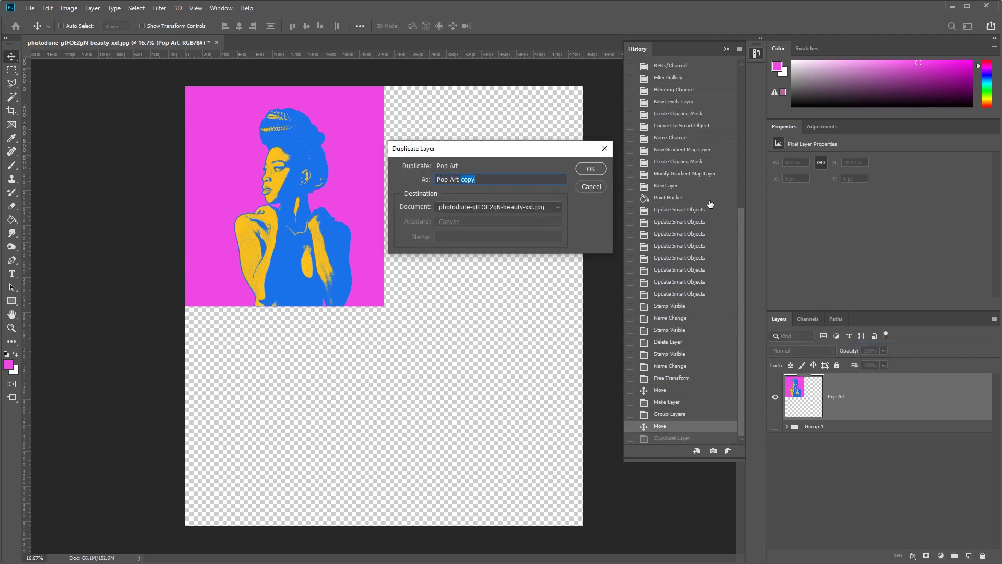
type("02")
key("Return")
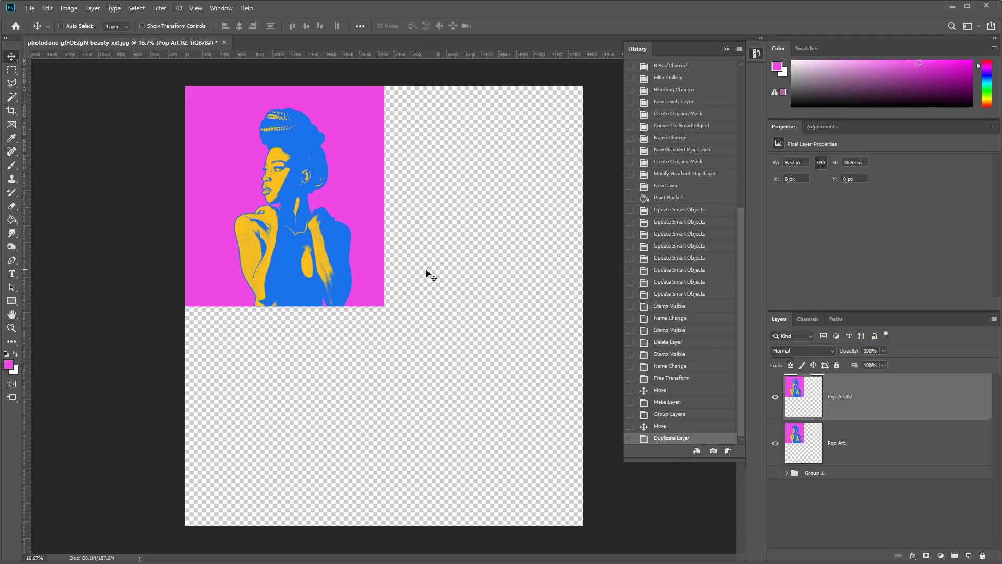
Place Pop Art 02 in the canvas's upper-right quadrant, beside the original, at X 2285 px, Y 0 px
left_click_drag(273, 189, 471, 189)
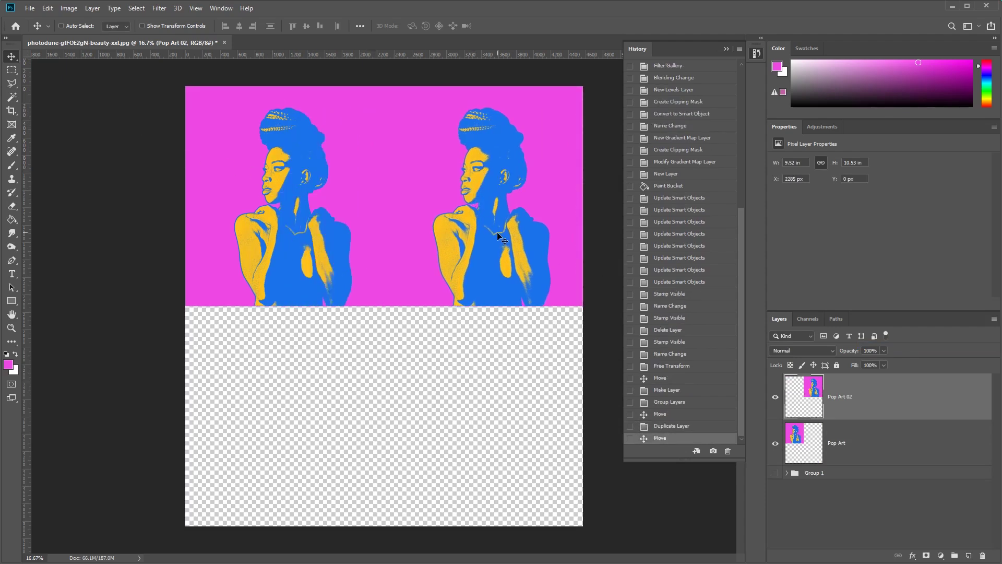
key("0")
key("Right")
key("Left")
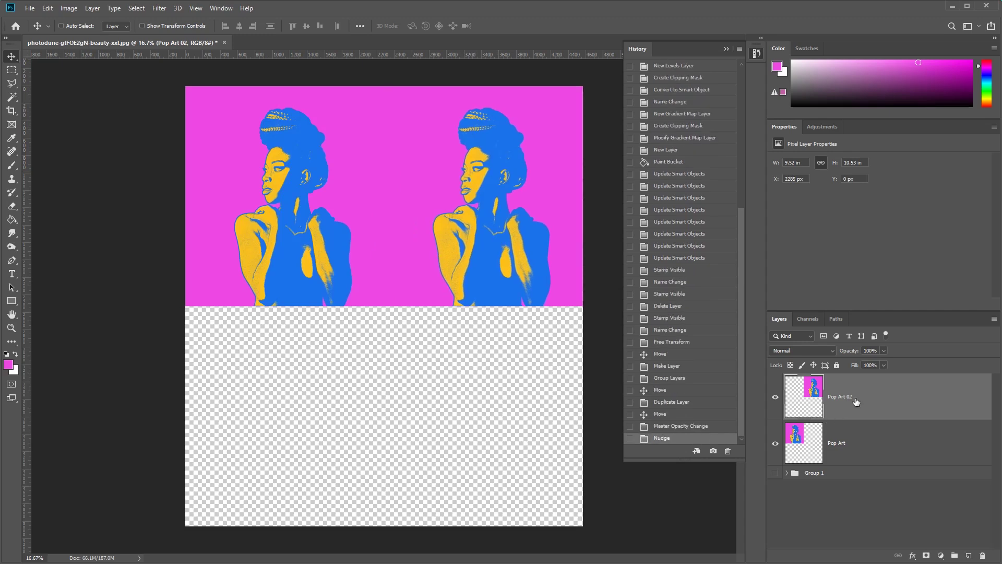
Duplicate Pop Art 02 as Pop Art 03 and place the copy in the canvas's lower-left quadrant at X 0 px, Y 2528 px
right_click(883, 401)
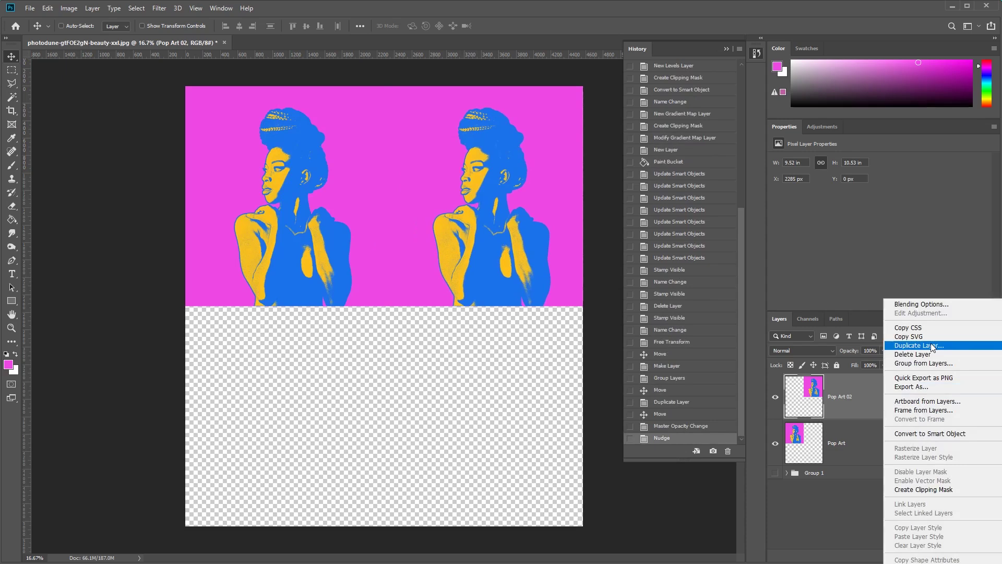
left_click(897, 347)
left_click(476, 180)
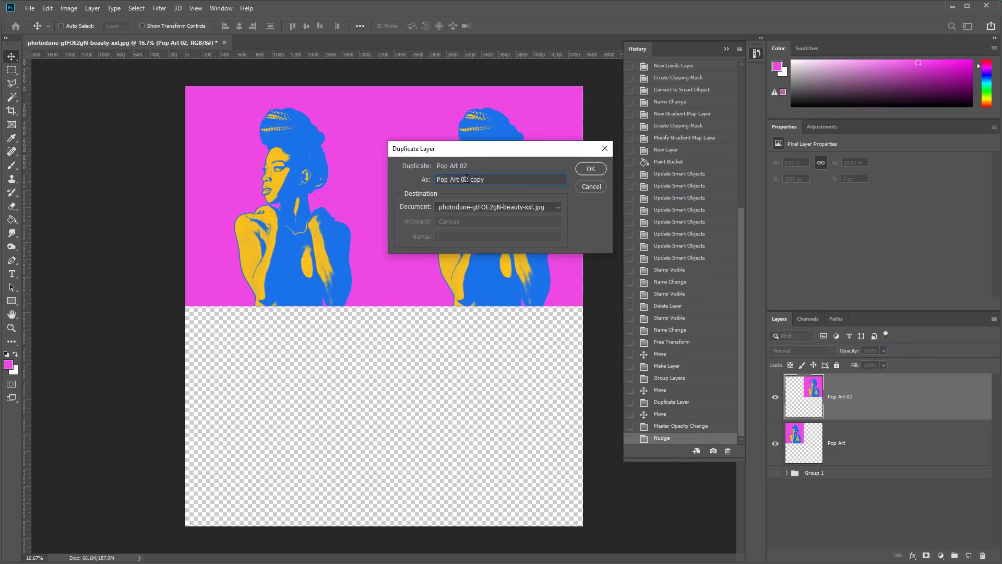
left_click_drag(466, 179, 670, 186)
type("3")
key("Return")
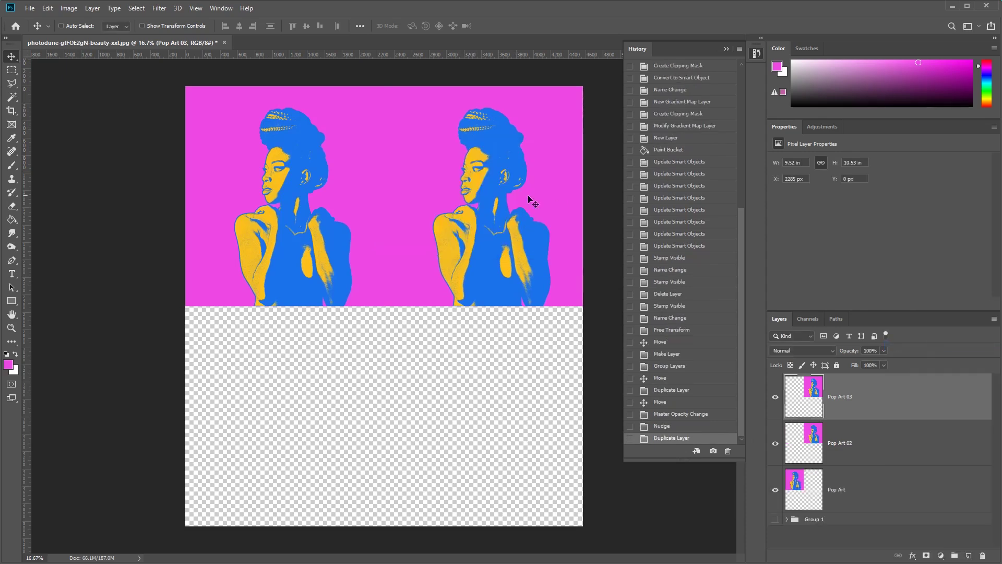
left_click_drag(527, 195, 335, 370)
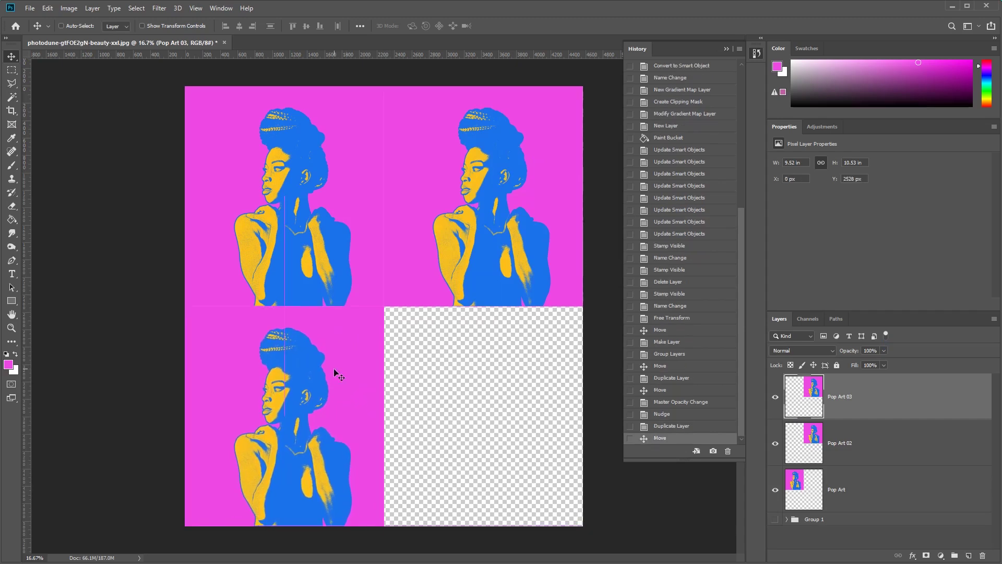
Duplicate Pop Art 03 as Pop Art 04 and place the copy in the canvas's lower-right quadrant at X 2285 px, Y 2528 px
right_click(877, 397)
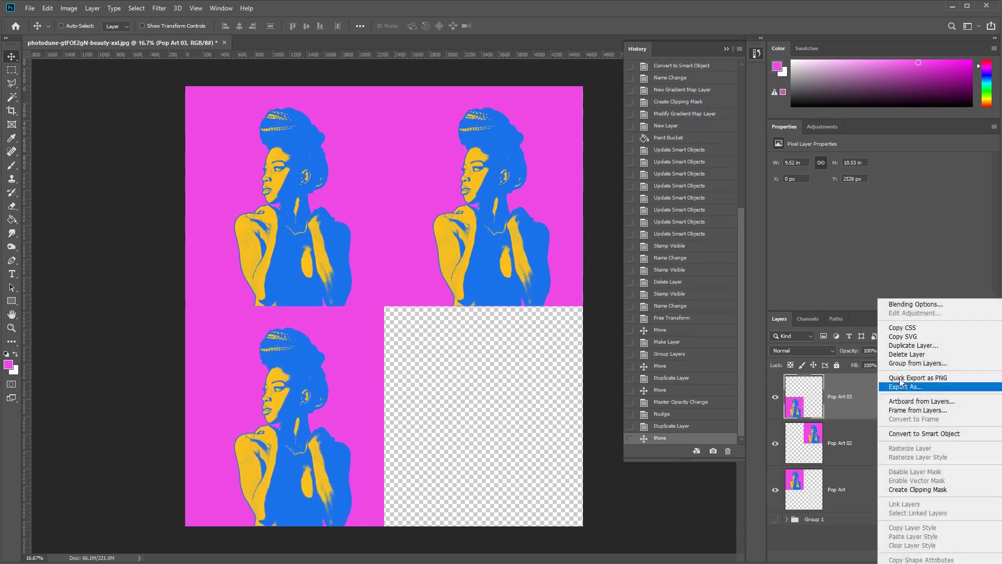
left_click(918, 346)
left_click_drag(464, 179, 656, 170)
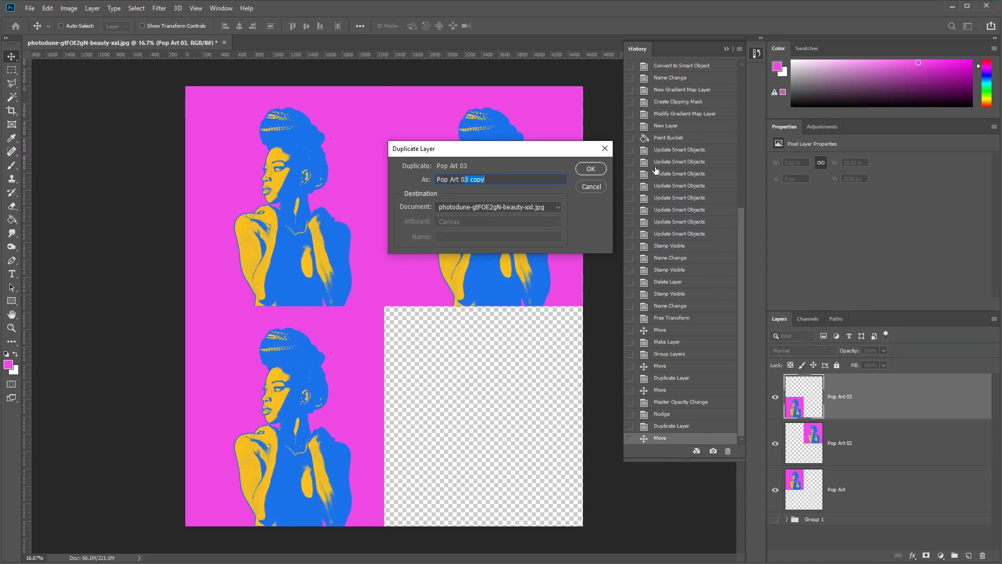
type("4")
key("Return")
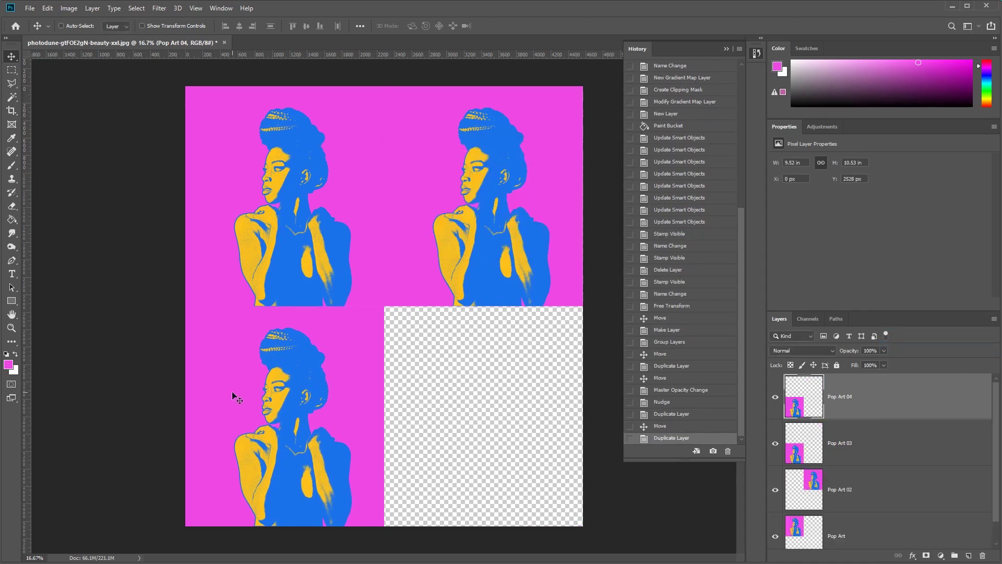
left_click_drag(231, 393, 430, 410)
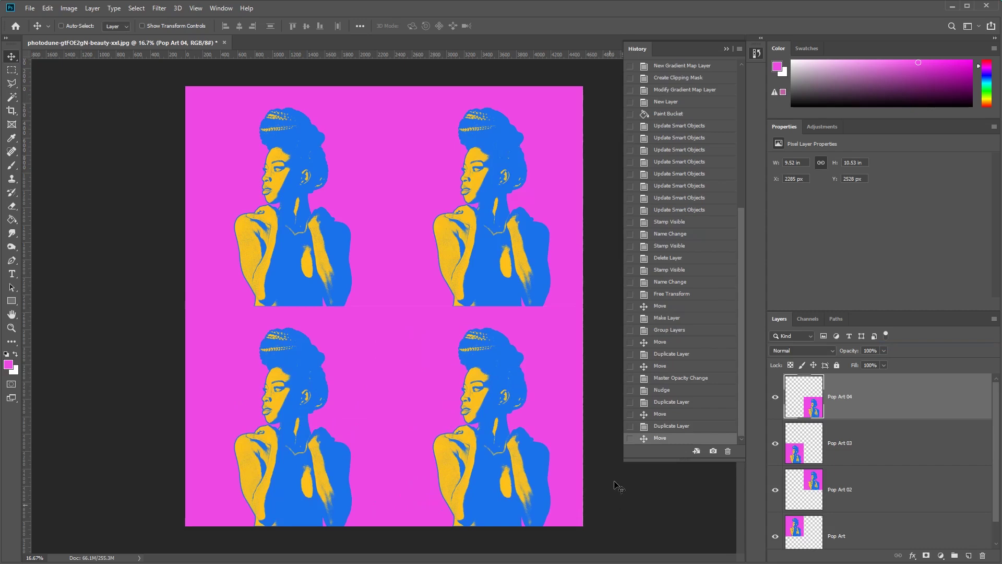
Recolour the Pop Art 02 layer with a Hue/Saturation adjustment, setting Hue to +140
key("ctrl+u")
scroll(885, 476, "down", 1)
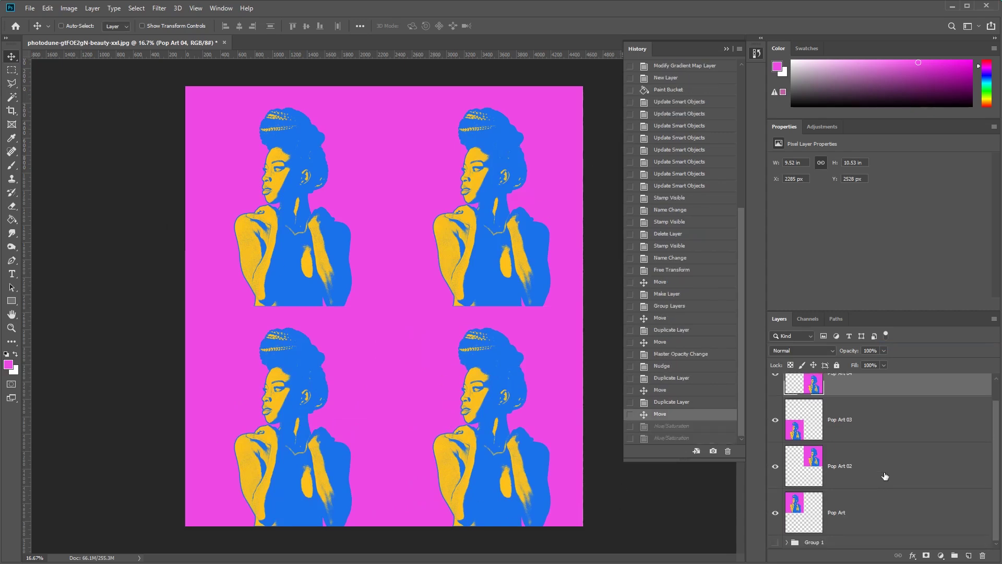
left_click(889, 473)
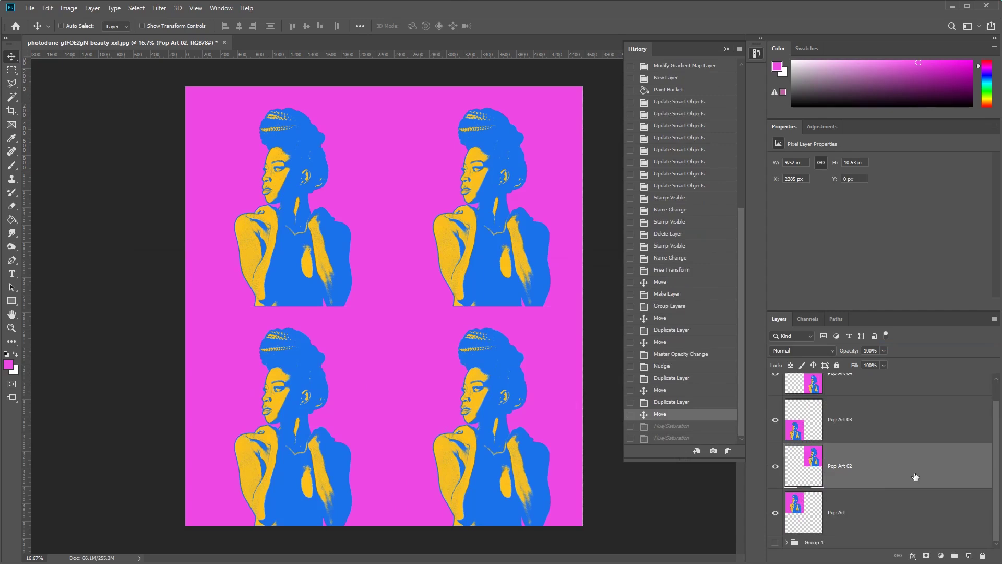
left_click(72, 9)
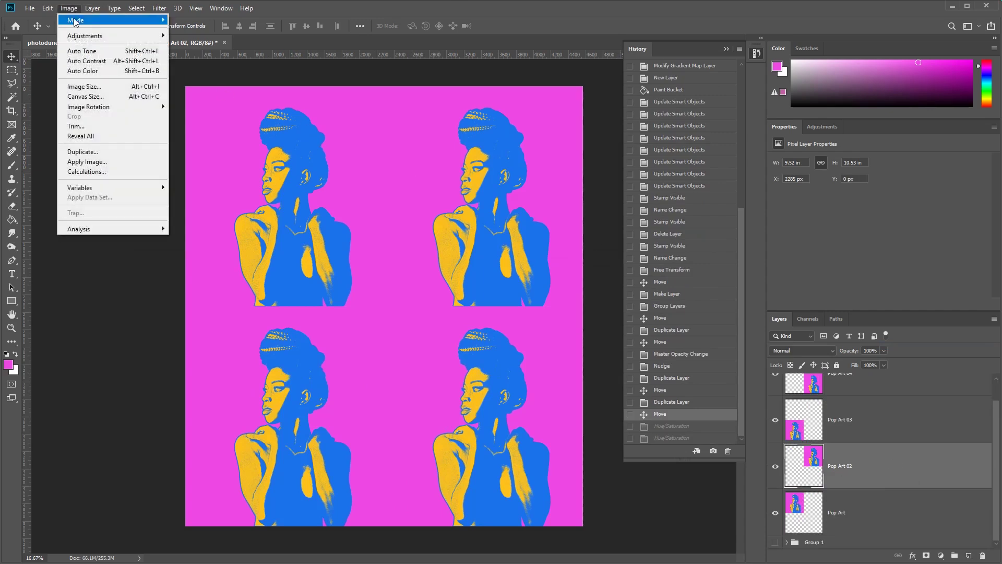
mouse_move(83, 37)
left_click(218, 90)
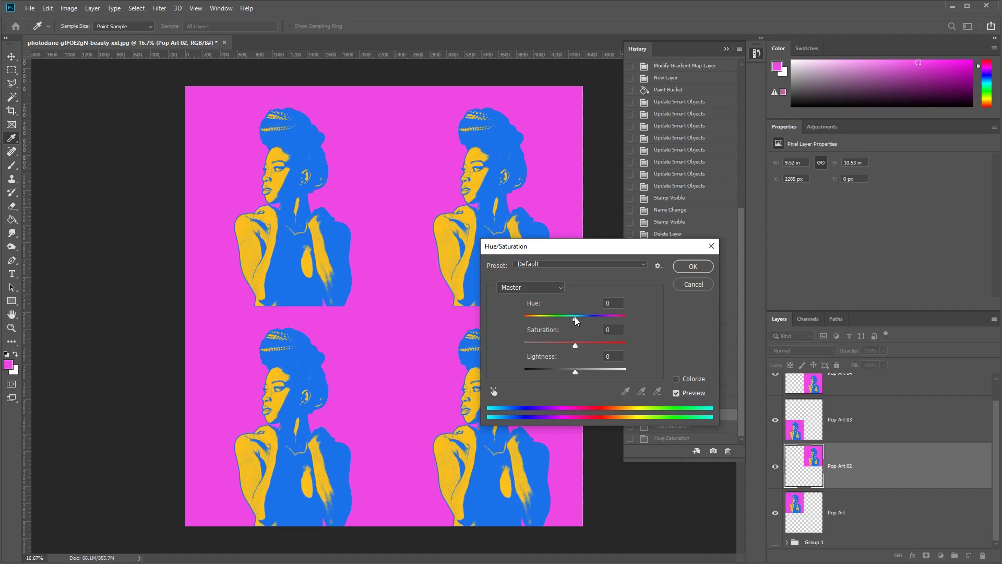
left_click_drag(576, 320, 619, 321)
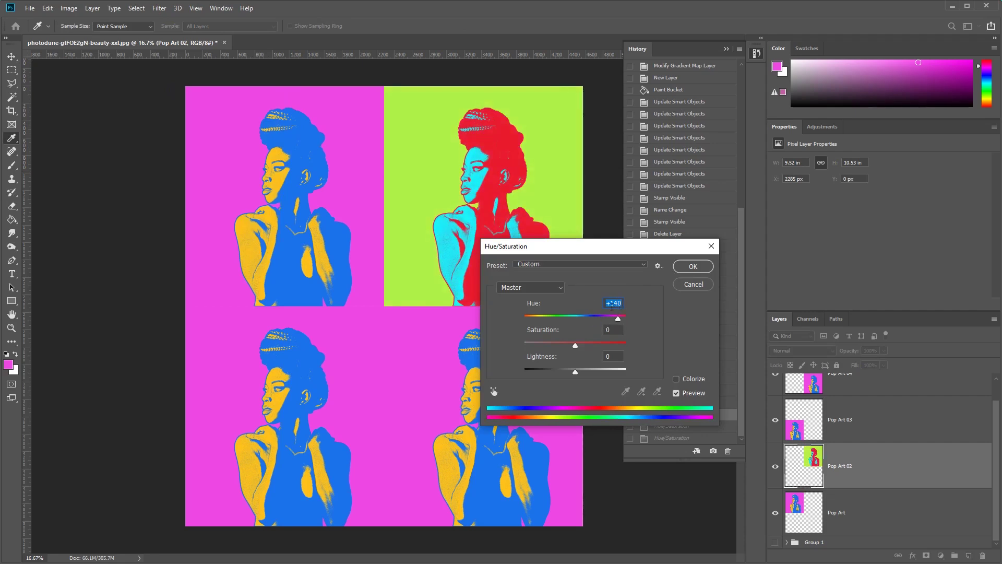
left_click(693, 266)
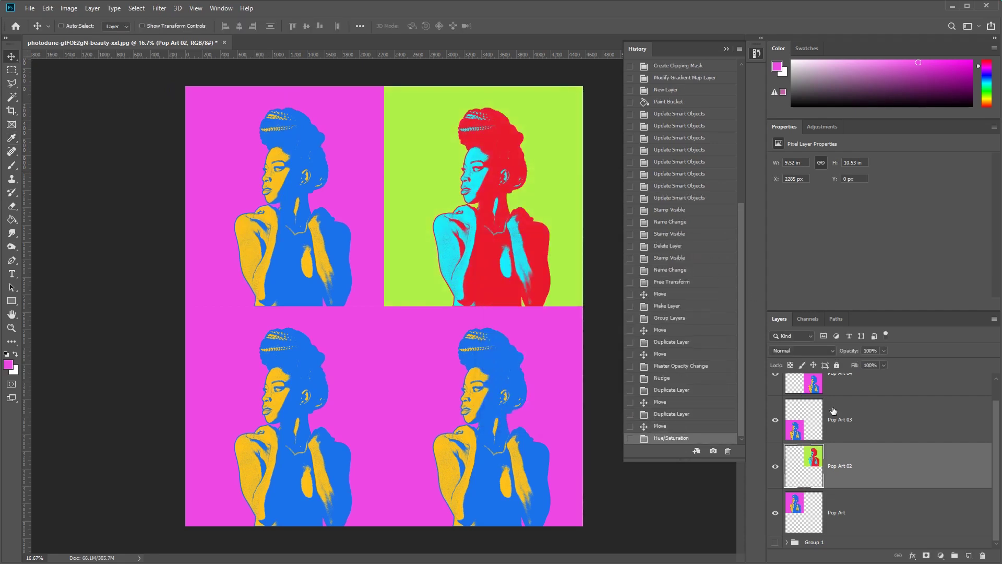
Recolour the Pop Art 03 layer with a Hue/Saturation adjustment, setting Hue to +85
left_click(907, 424)
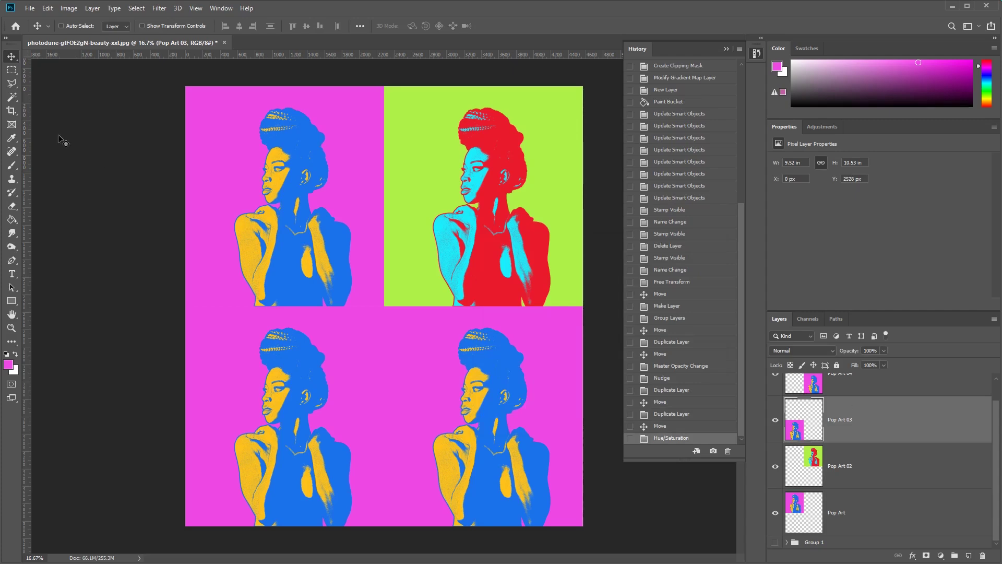
left_click(68, 9)
mouse_move(86, 36)
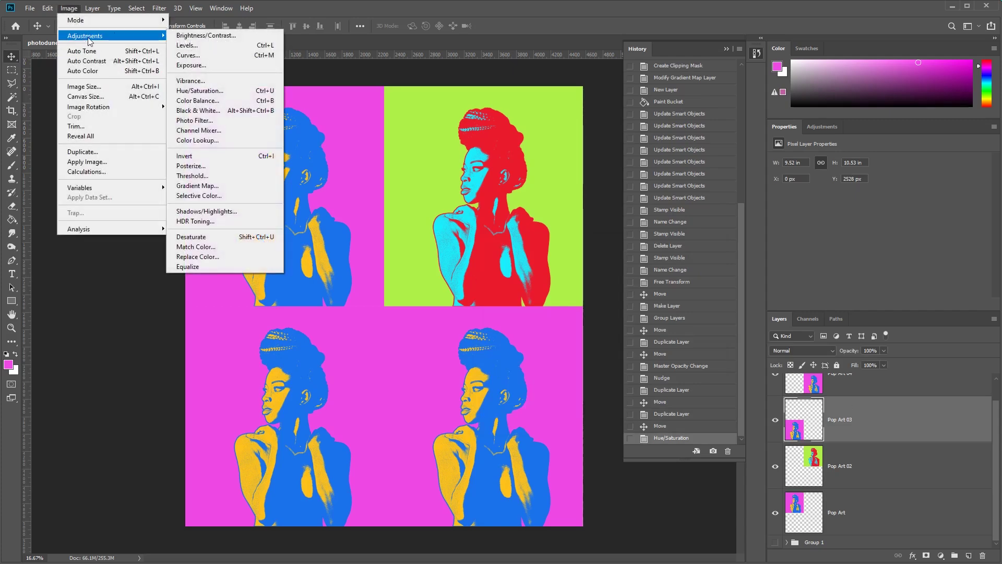
left_click(246, 91)
left_click_drag(575, 317, 608, 332)
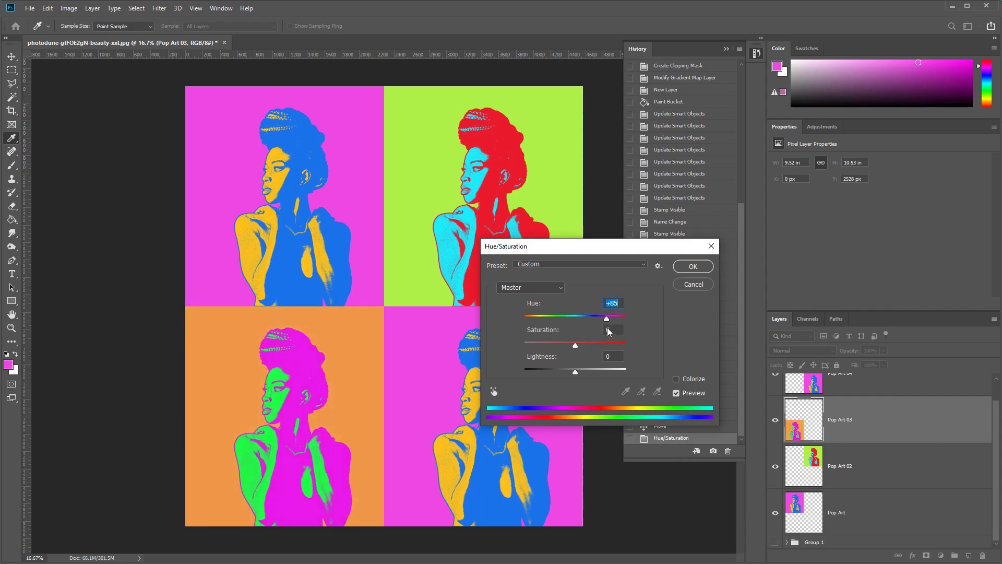
left_click(683, 267)
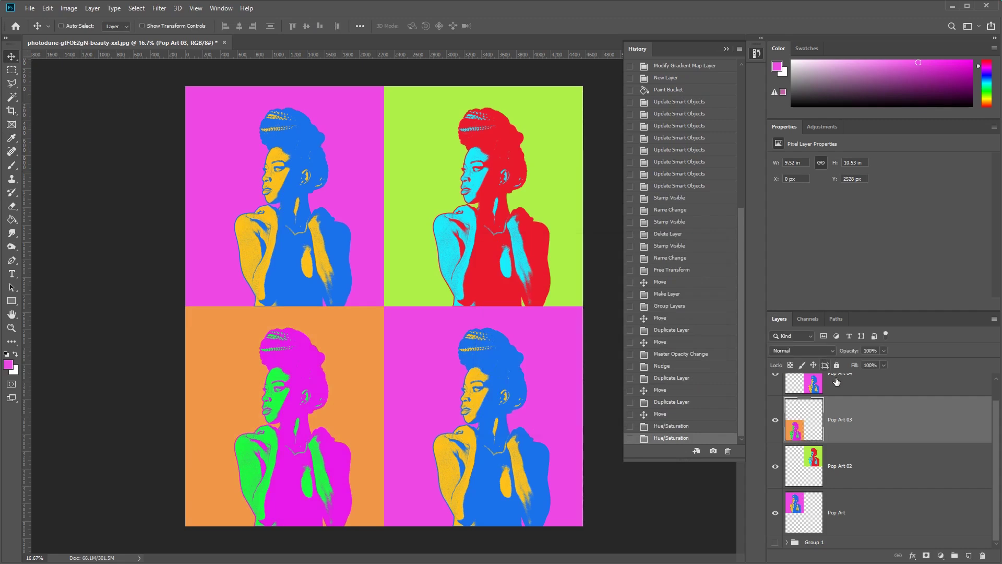
Recolour the Pop Art 04 layer with a Hue/Saturation adjustment, setting Hue to +30
left_click(843, 387)
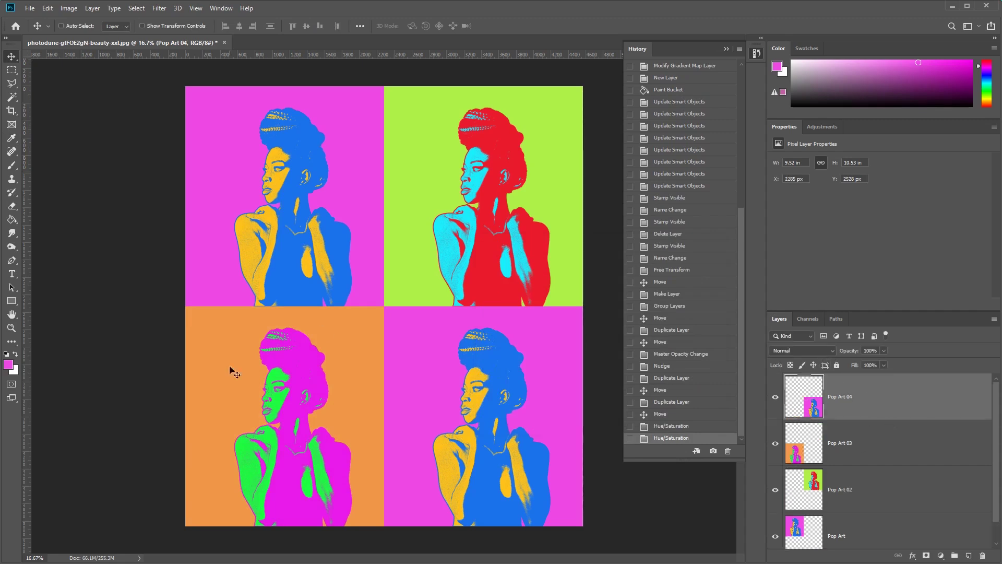
left_click(69, 8)
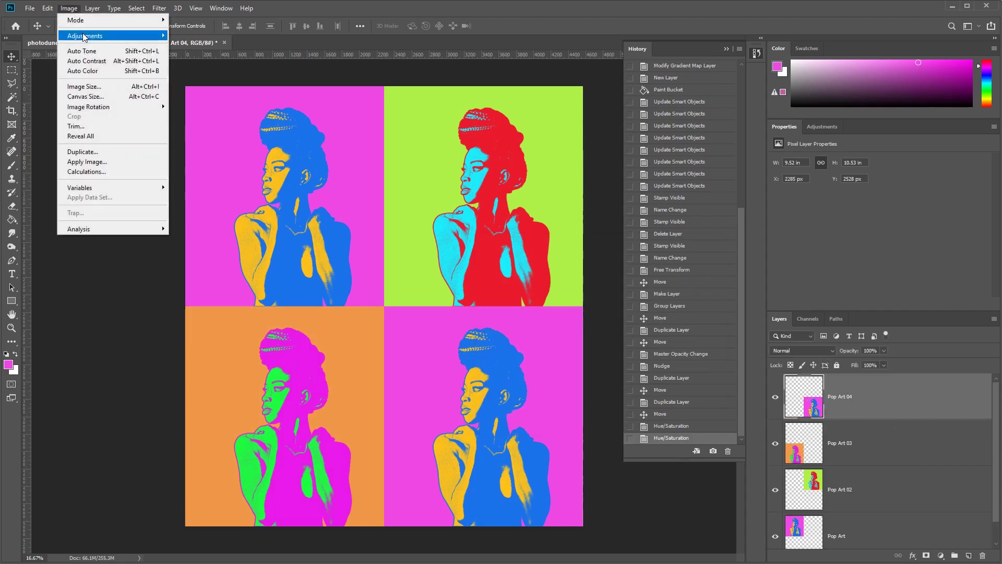
mouse_move(86, 35)
left_click(200, 90)
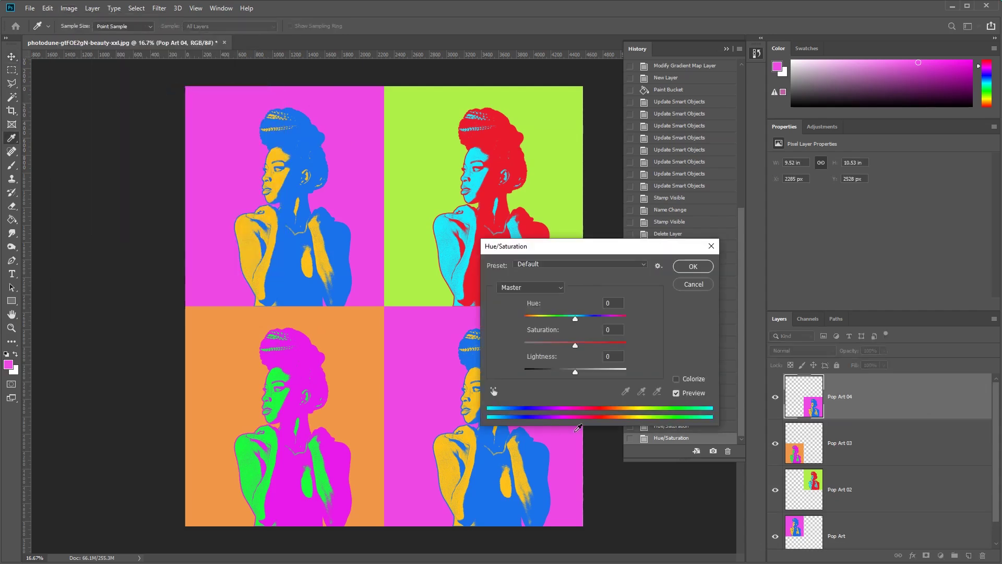
left_click_drag(575, 318, 536, 318)
left_click_drag(561, 249, 688, 188)
left_click_drag(662, 258, 719, 265)
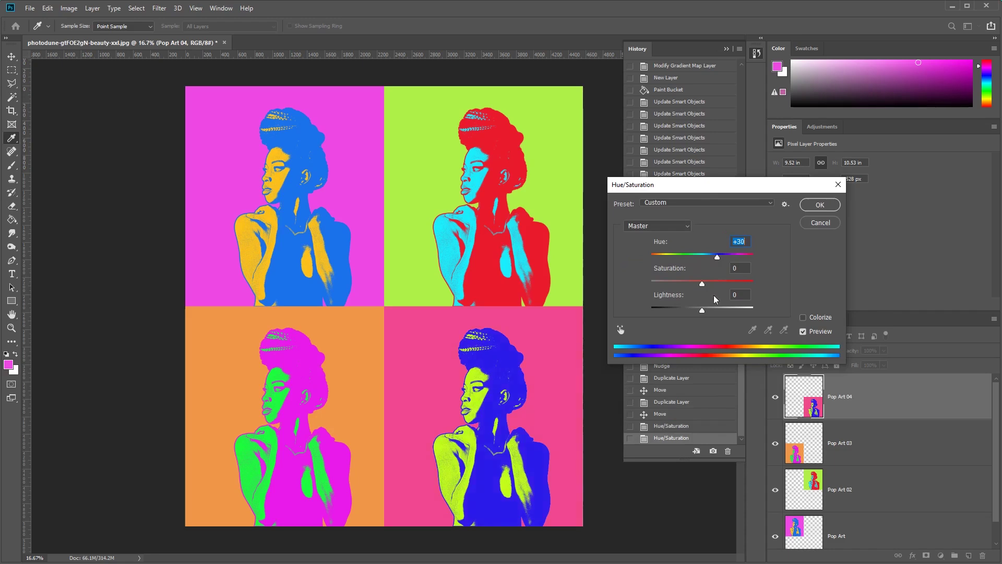
left_click(820, 205)
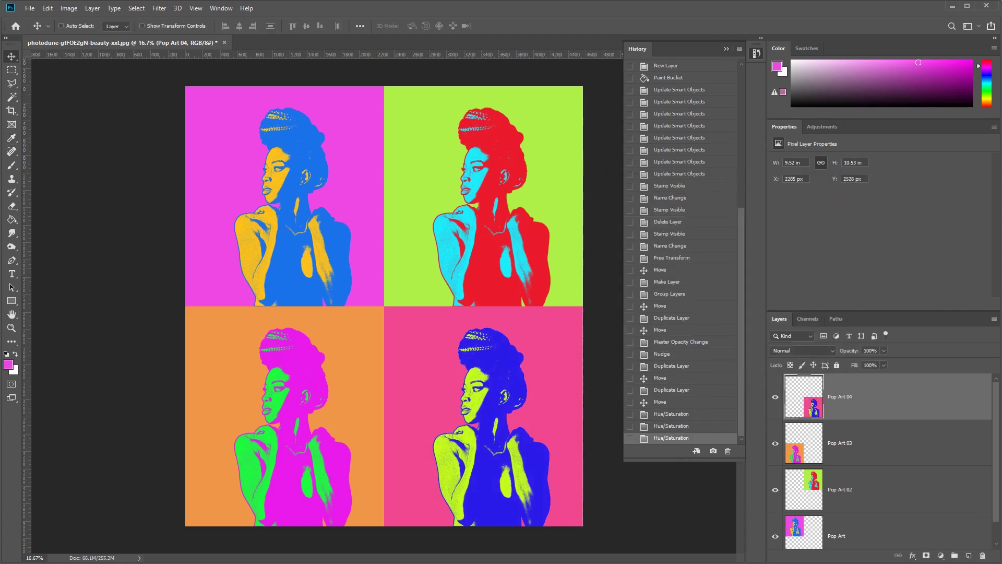